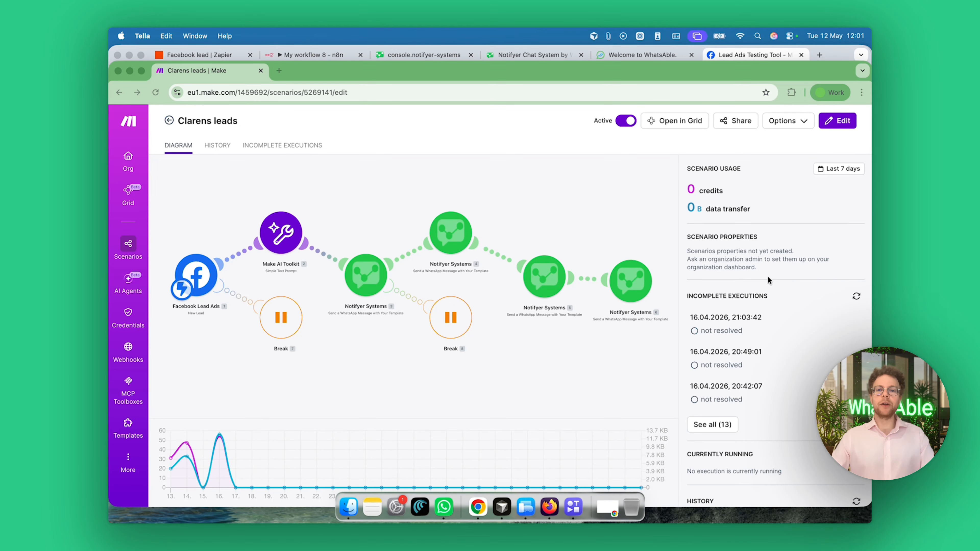
# - Open the Clarens leads scenario in Make and briefly inspect the Facebook Lead Ads trigger
pyautogui.click(554, 228)
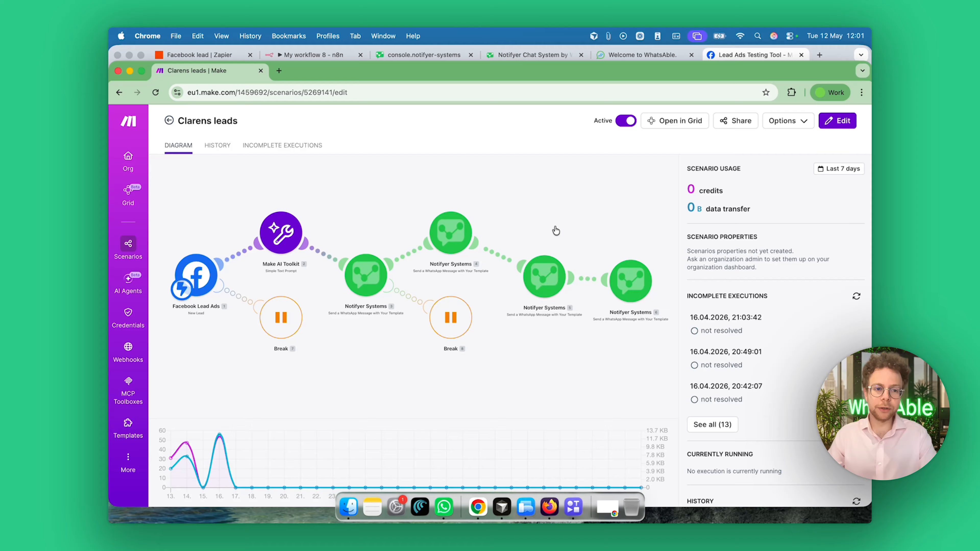
pyautogui.click(201, 366)
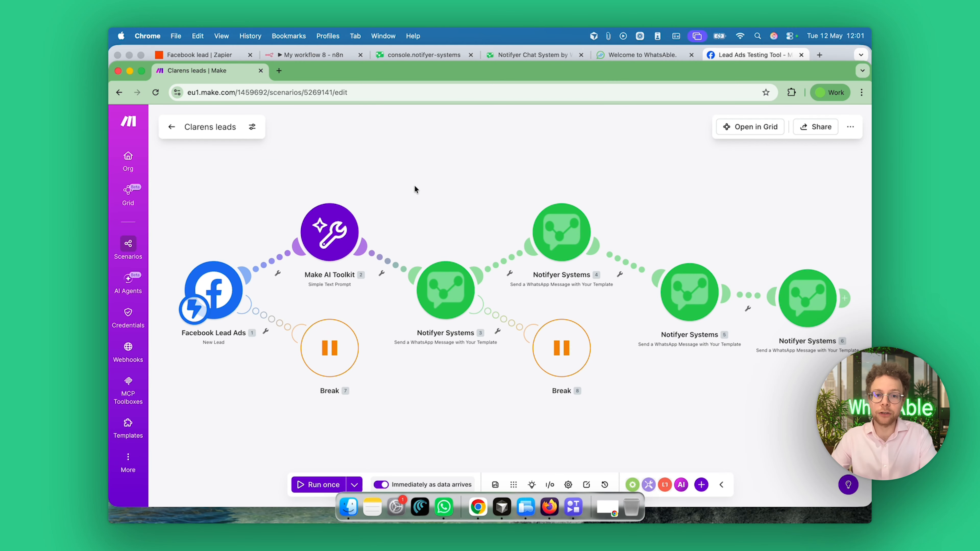
pyautogui.moveTo(414, 186); pyautogui.dragTo(416, 152)
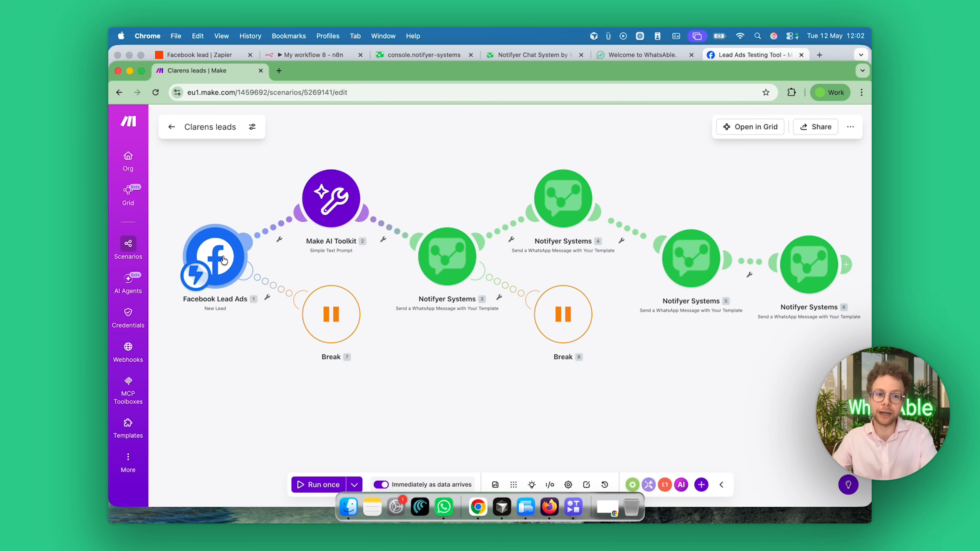
pyautogui.click(223, 260)
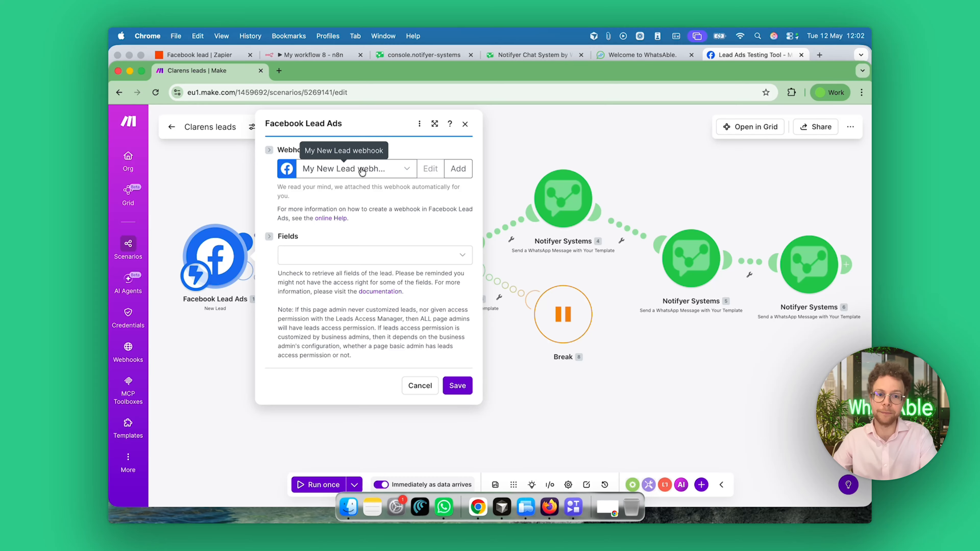
pyautogui.click(465, 124)
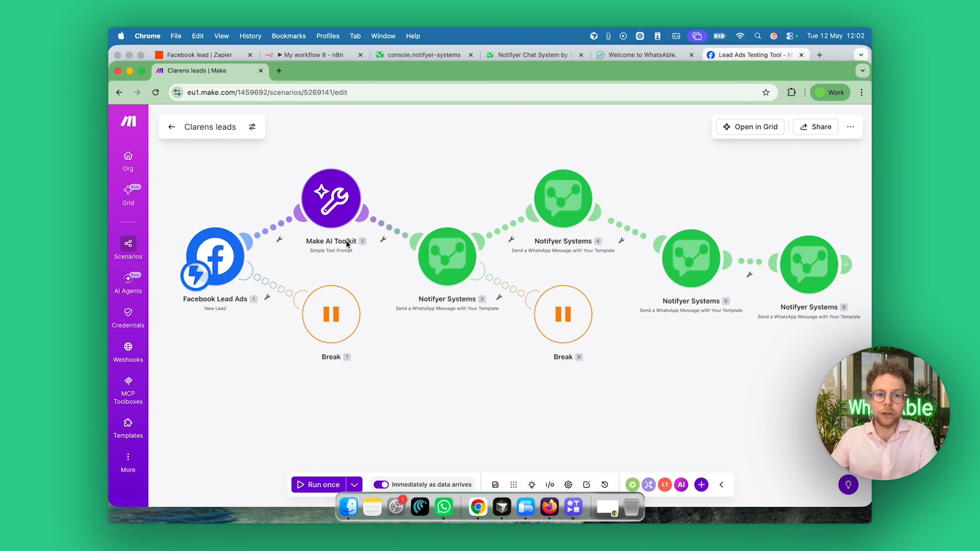
pyautogui.scroll(3, 340, 250)
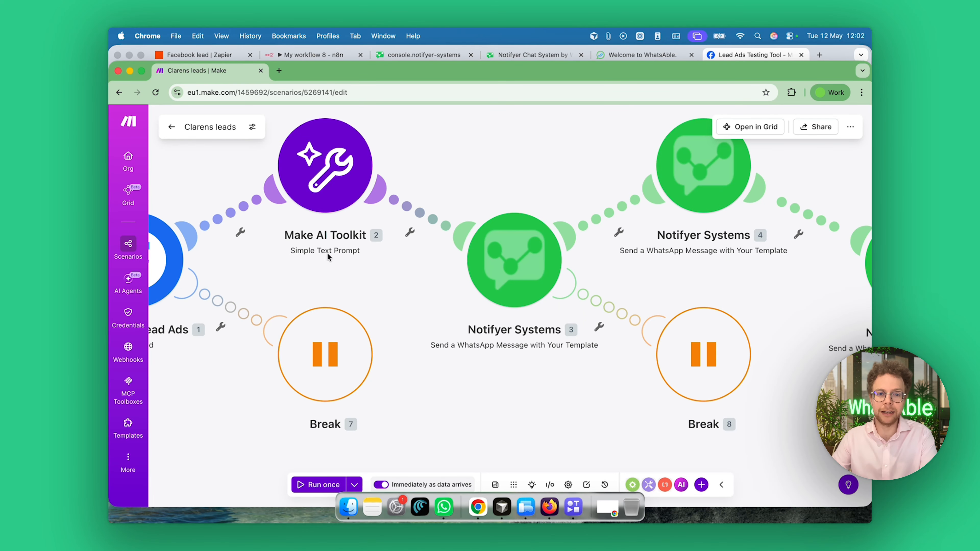
pyautogui.click(343, 156)
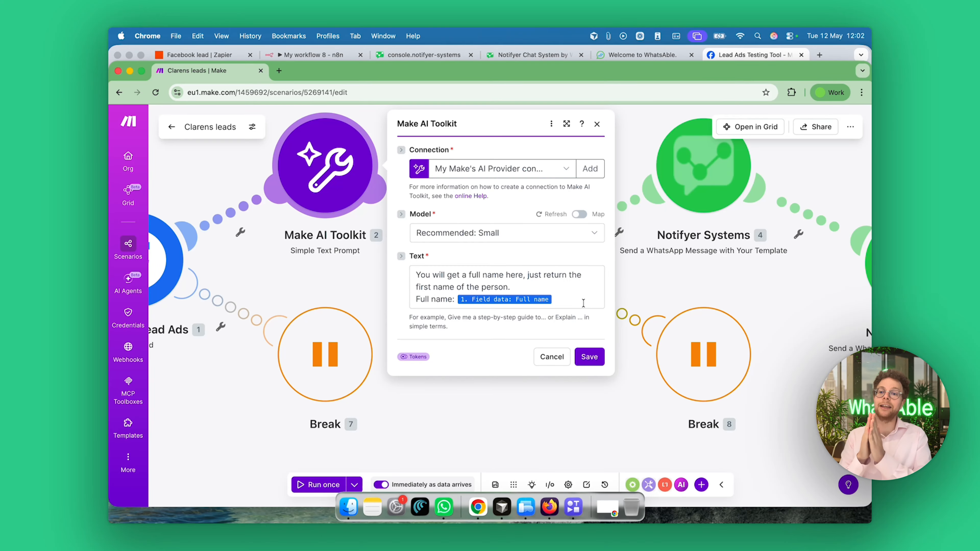
pyautogui.click(325, 258)
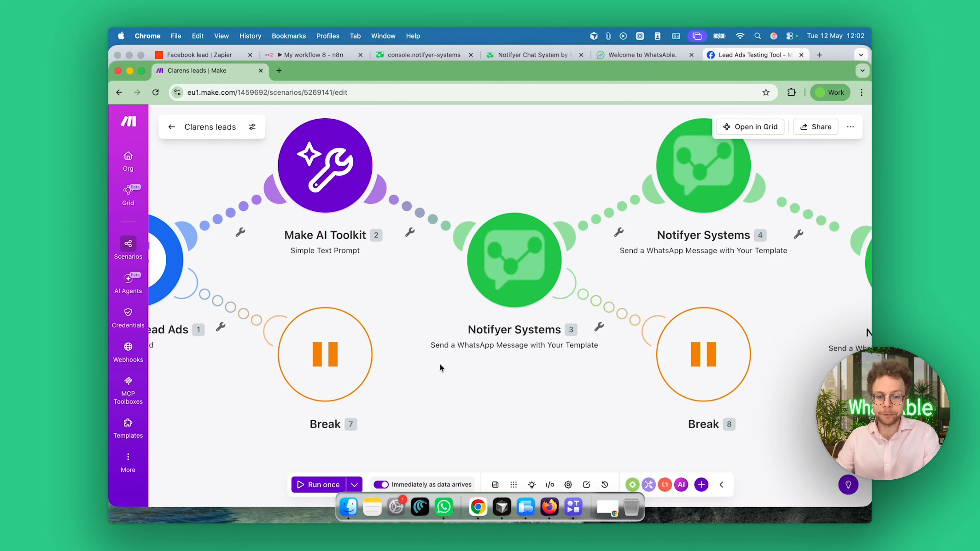
# - Move the first Break step down and left below the Facebook Lead Ads trigger
pyautogui.moveTo(439, 364); pyautogui.dragTo(440, 322)
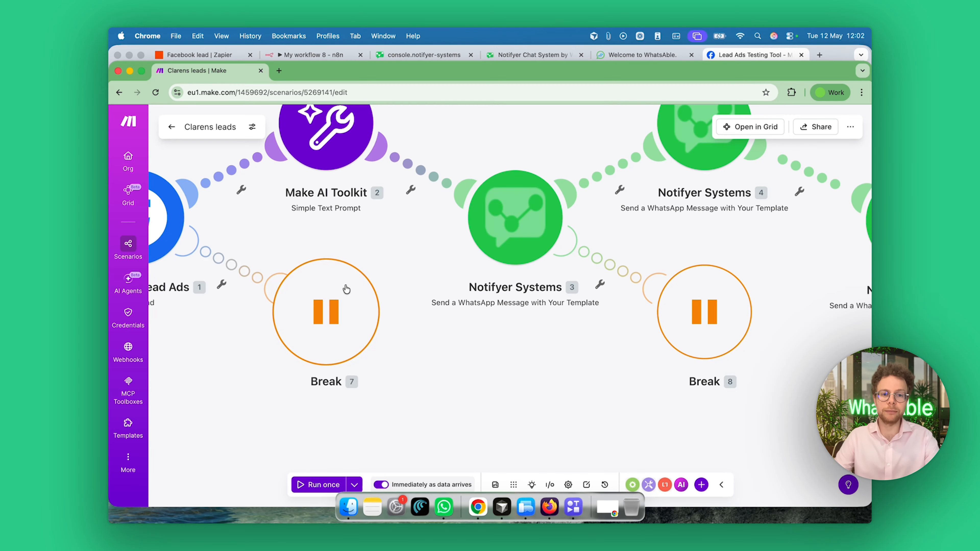
pyautogui.moveTo(306, 293); pyautogui.dragTo(196, 408)
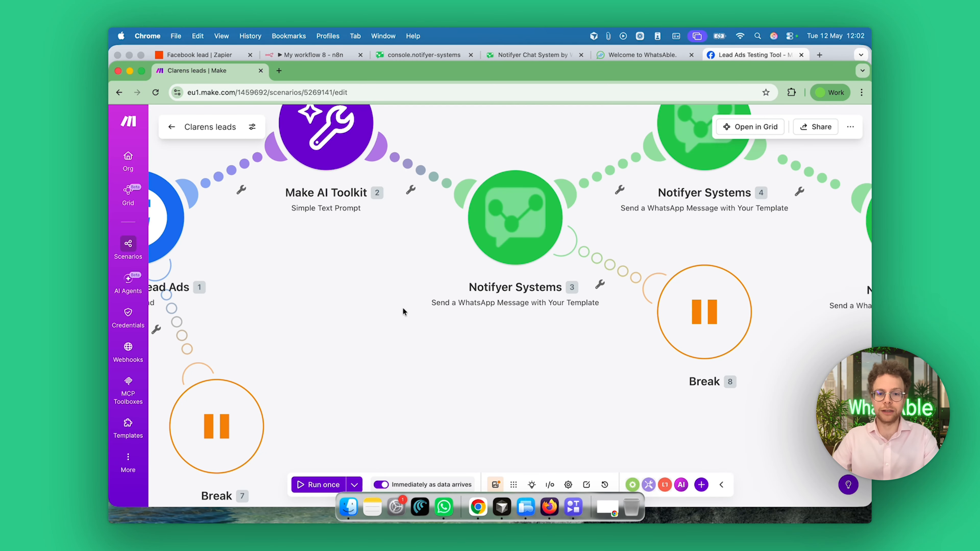
pyautogui.moveTo(403, 307); pyautogui.dragTo(353, 393)
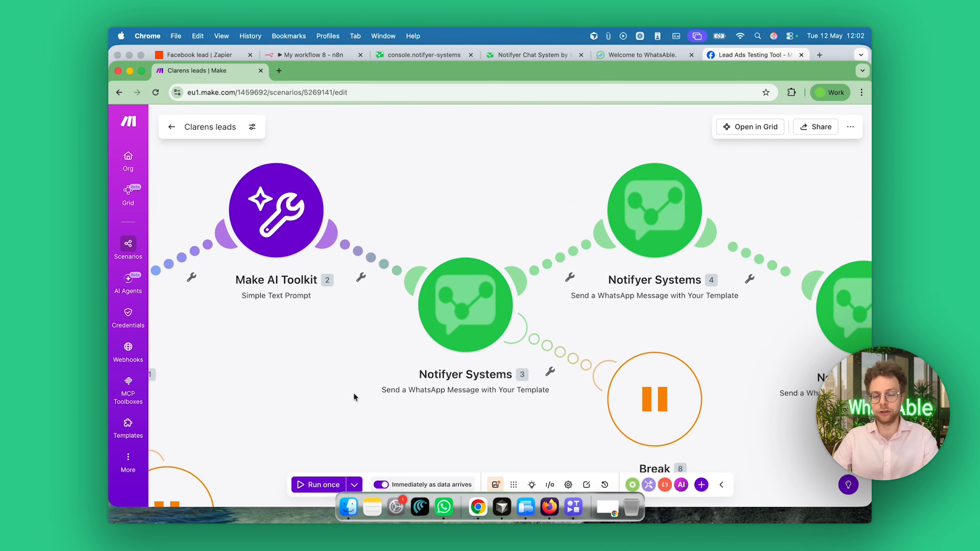
# - Draft a filter after the AI Toolkit where Answer equals 'Spain', then cancel it
pyautogui.click(361, 277)
pyautogui.click(448, 255)
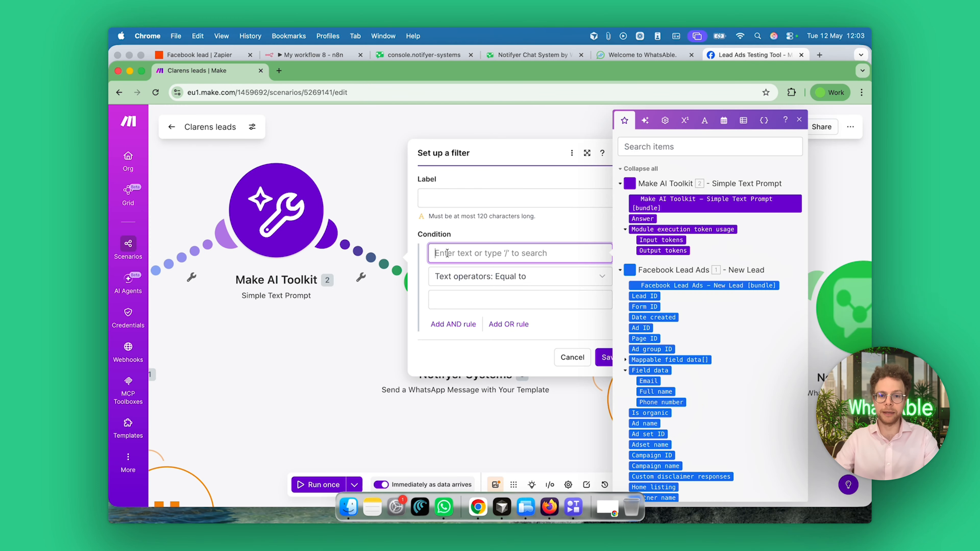
pyautogui.click(642, 218)
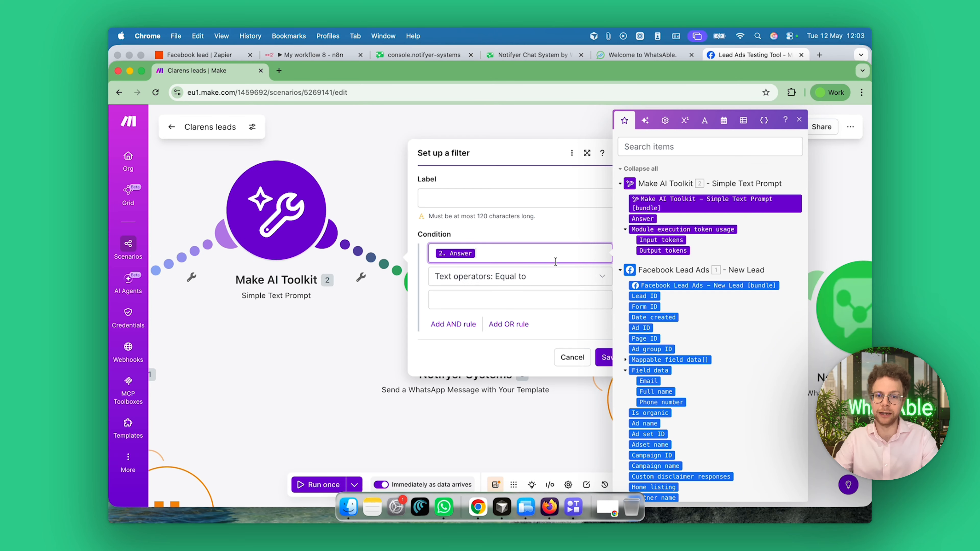
pyautogui.click(533, 277)
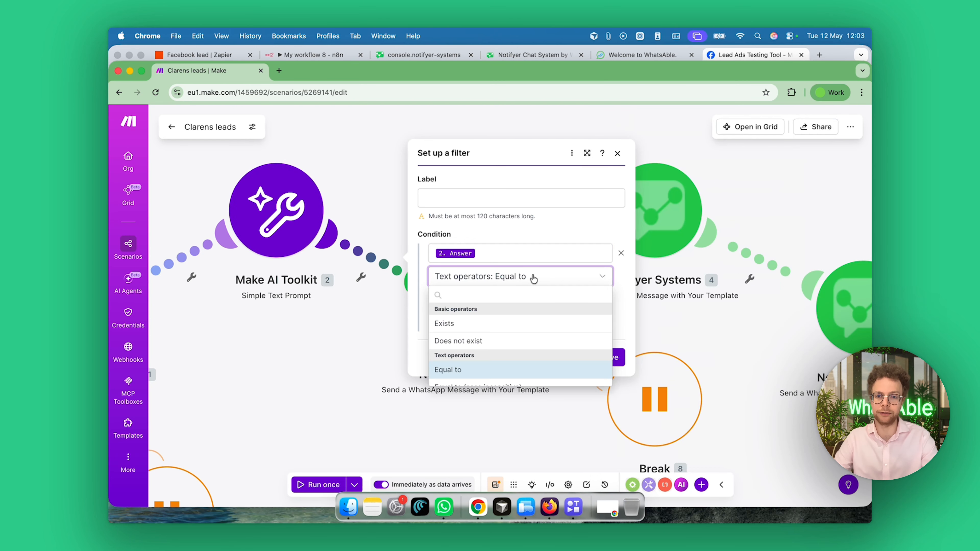
pyautogui.click(524, 370)
pyautogui.click(510, 301)
pyautogui.write('Spain')
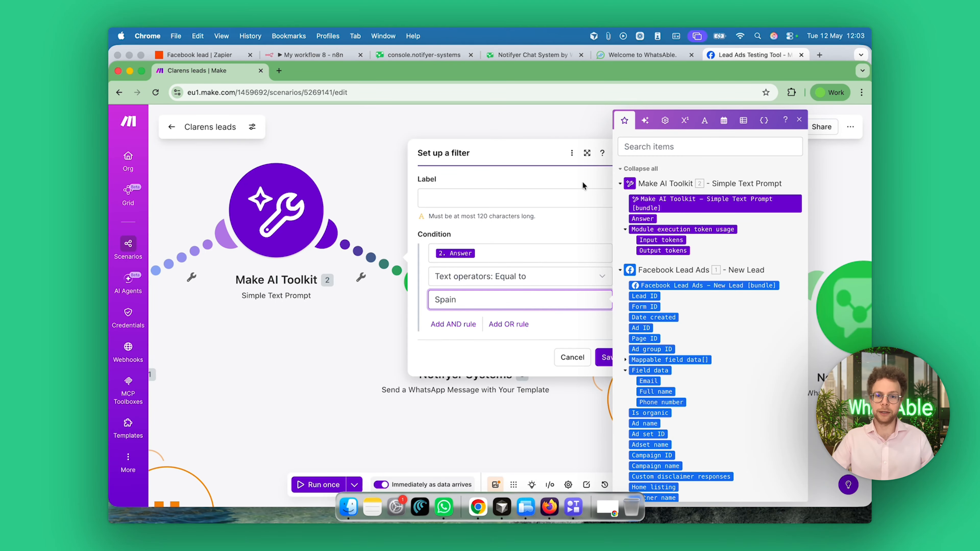
pyautogui.click(566, 357)
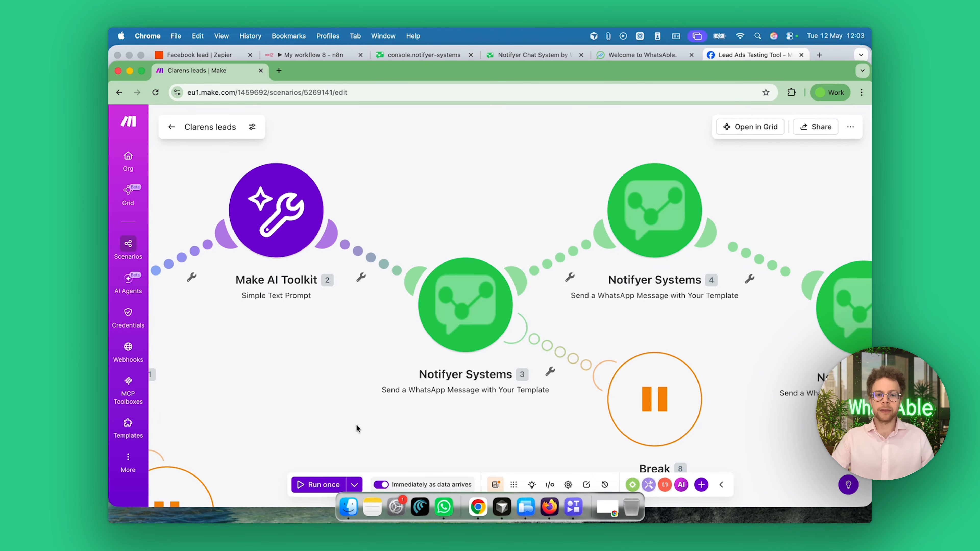
# - Peek at the first Notifyer message step's settings, then switch to the Notifyer Chat System inbox
pyautogui.scroll(-2, 353, 393)
pyautogui.moveTo(353, 393); pyautogui.dragTo(362, 316)
pyautogui.click(450, 254)
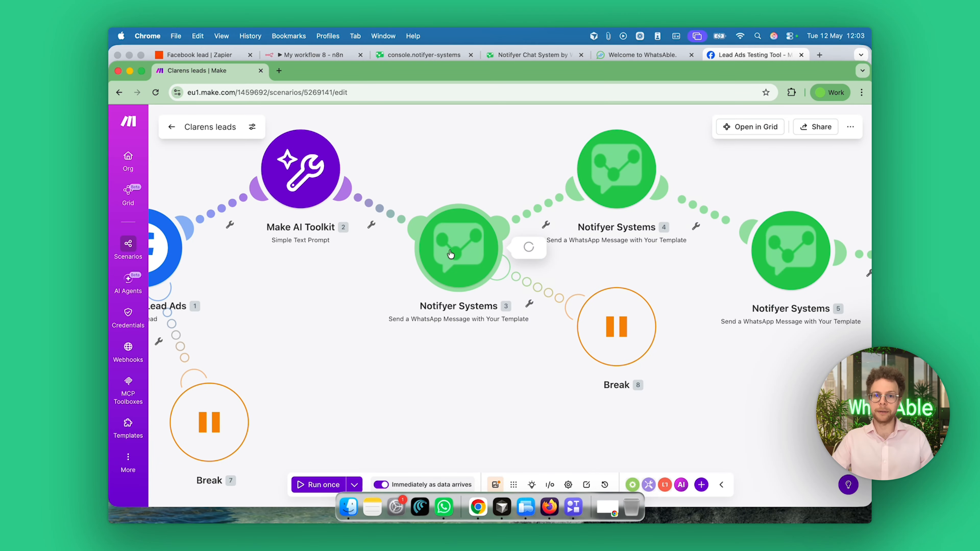
pyautogui.click(716, 178)
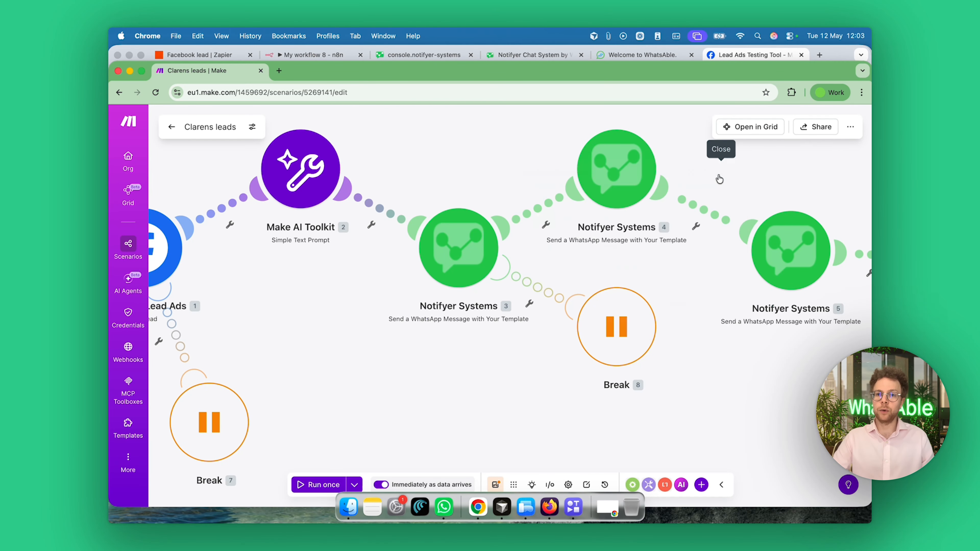
pyautogui.click(641, 50)
pyautogui.click(529, 54)
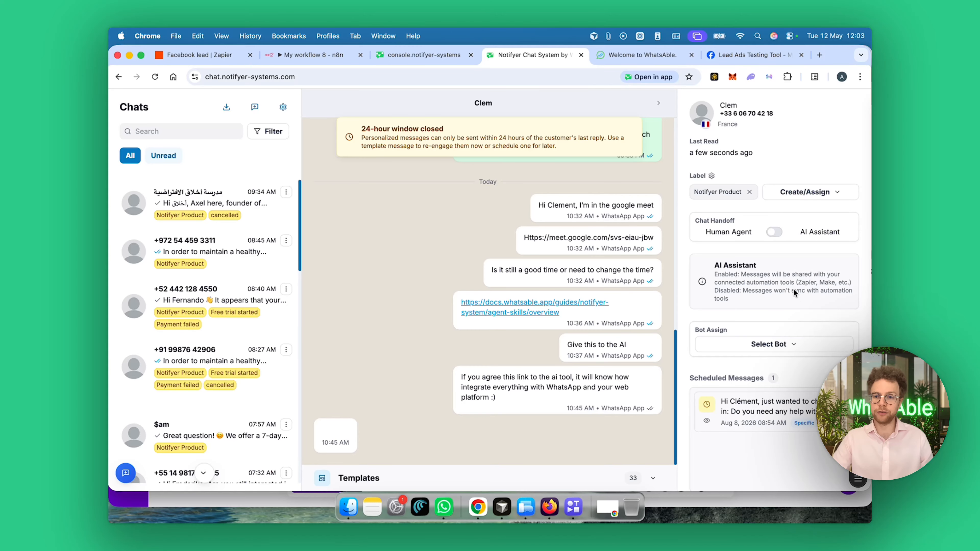
# - Go to the Notifyer console's API Key page, then open the Create Template page
pyautogui.press('super+Tab')
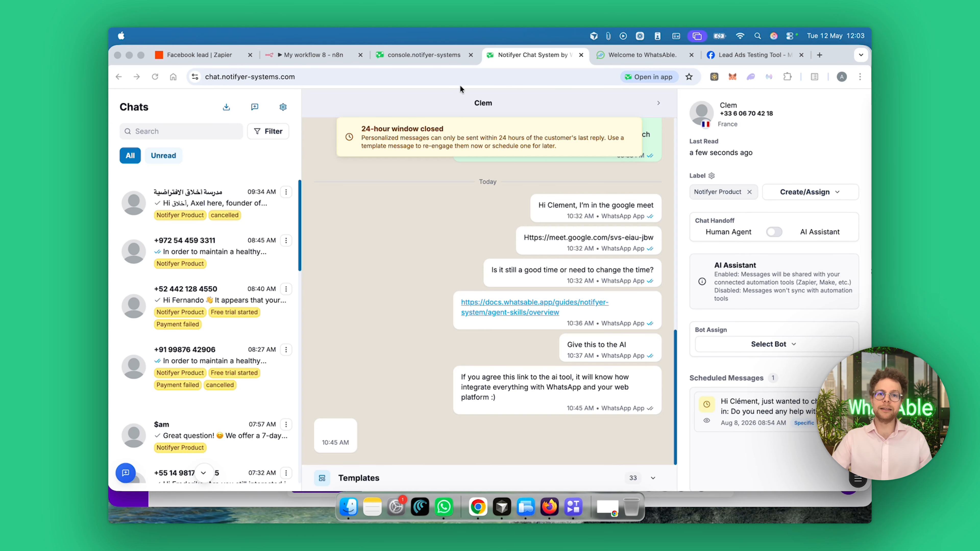
pyautogui.click(420, 55)
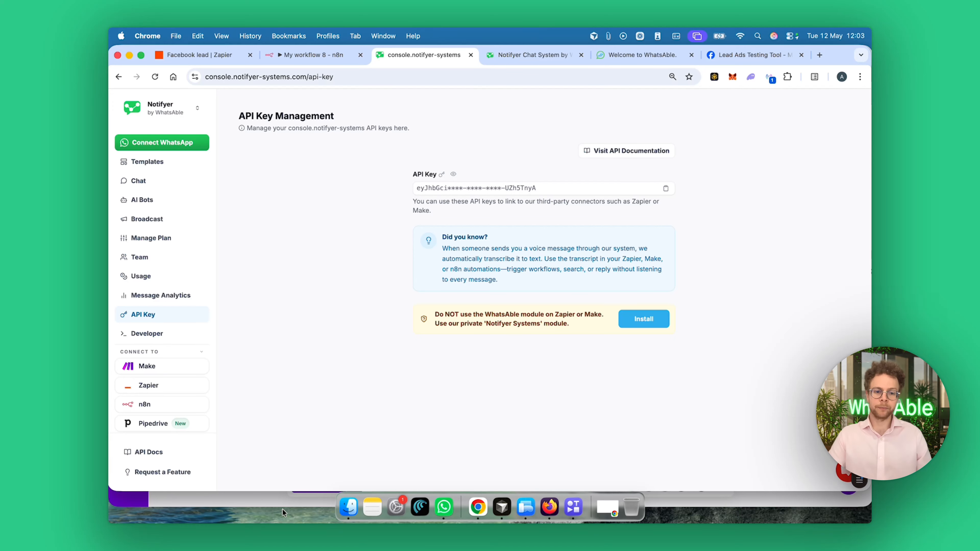
pyautogui.click(266, 501)
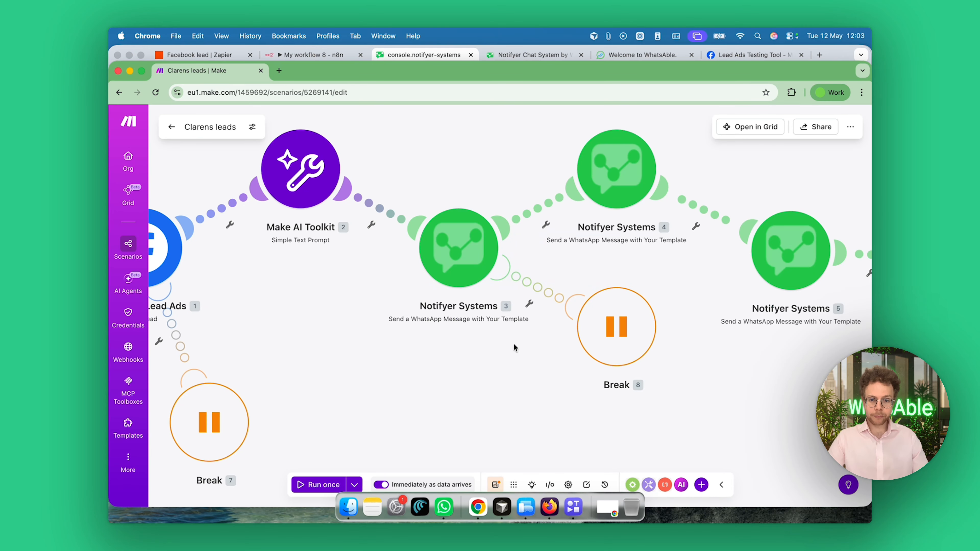
pyautogui.moveTo(514, 343); pyautogui.dragTo(451, 344)
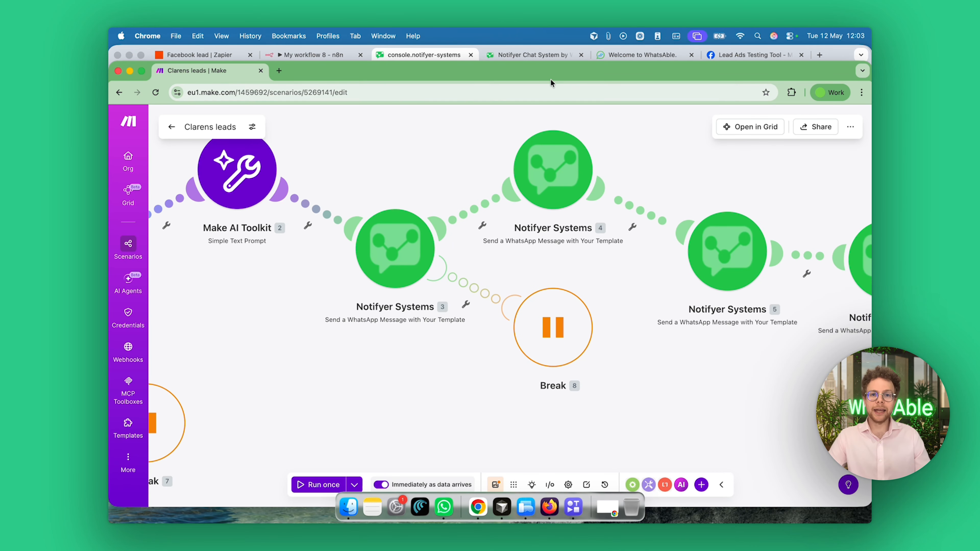
pyautogui.click(531, 55)
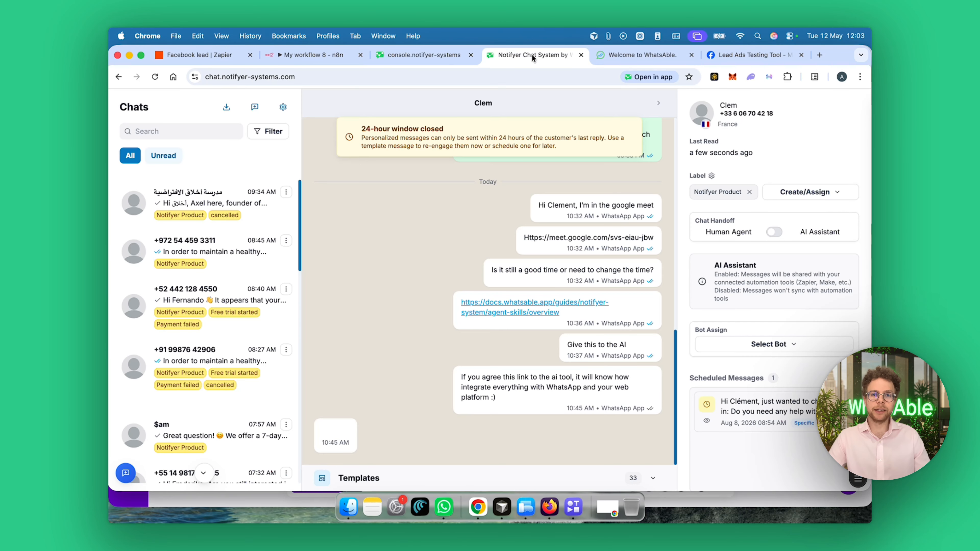
pyautogui.click(431, 51)
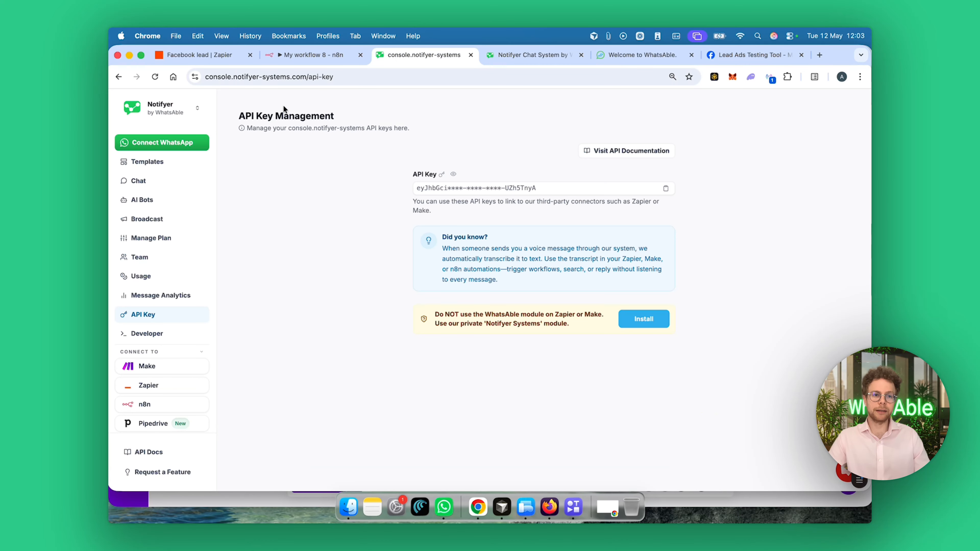
pyautogui.click(169, 166)
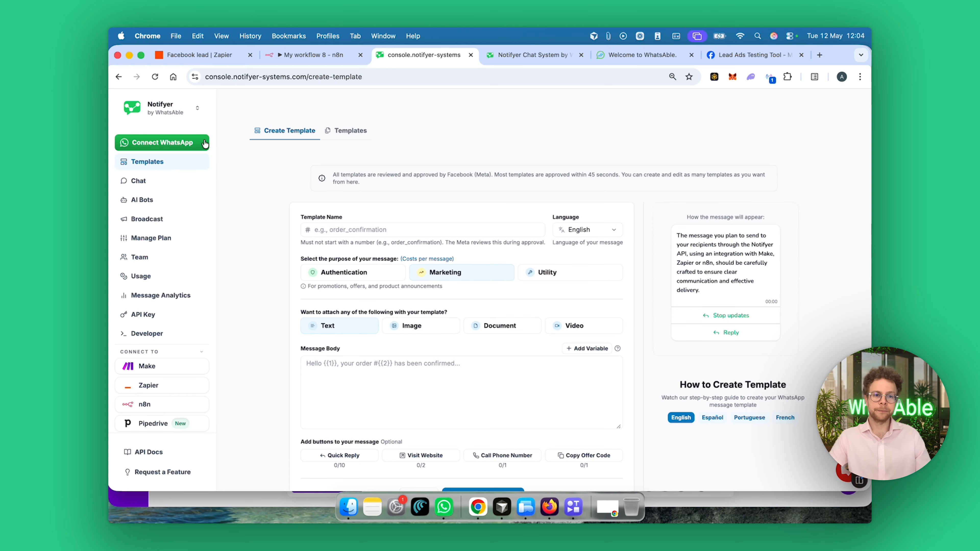
# - Start the template body with 'Hi' followed by a first variable
pyautogui.scroll(-3, 382, 239)
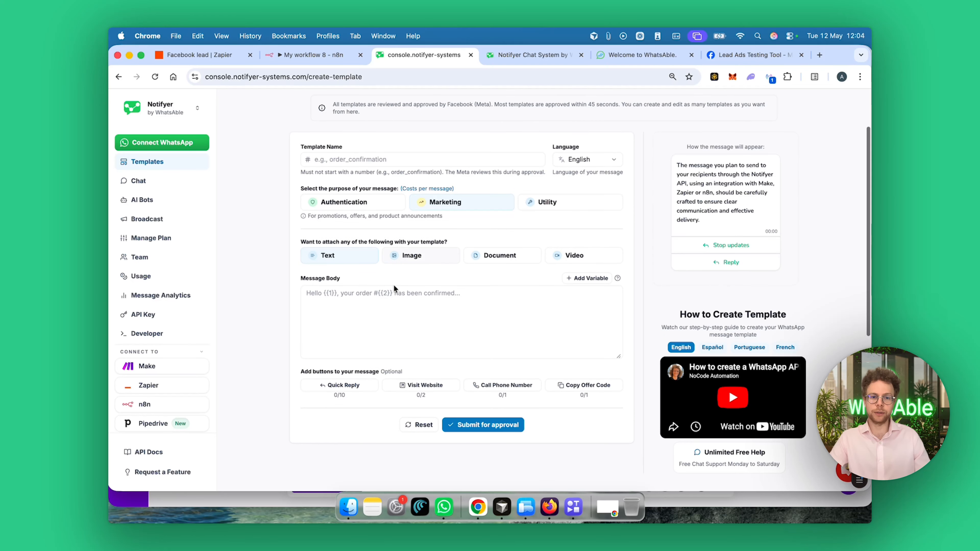
pyautogui.click(372, 310)
pyautogui.write('Hi')
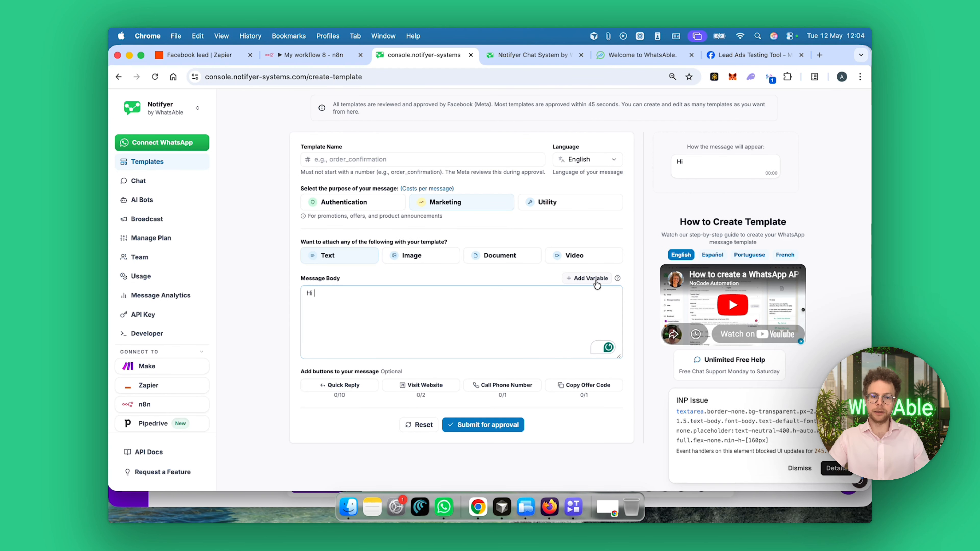
pyautogui.click(587, 279)
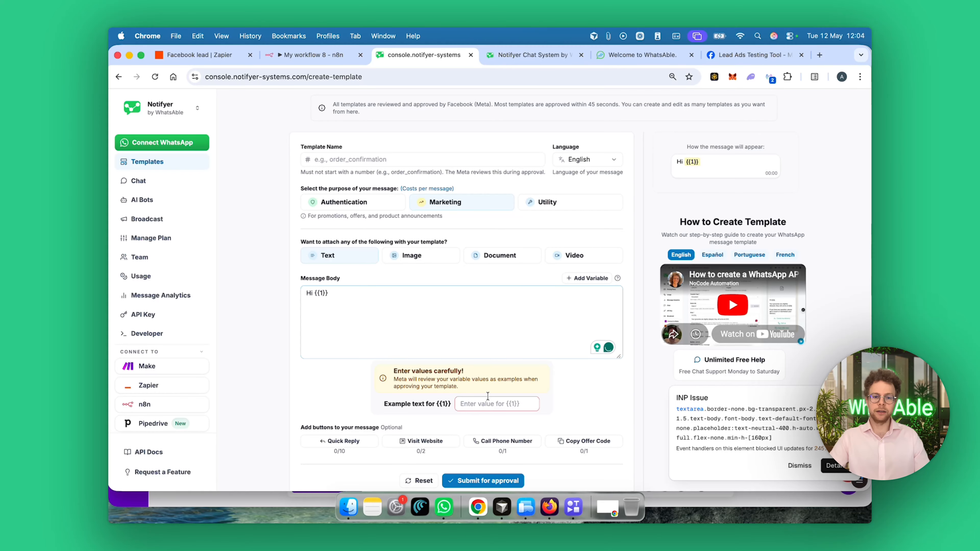
# - Add a first quick reply button labelled 'Yes, looking to buy'
pyautogui.click(354, 440)
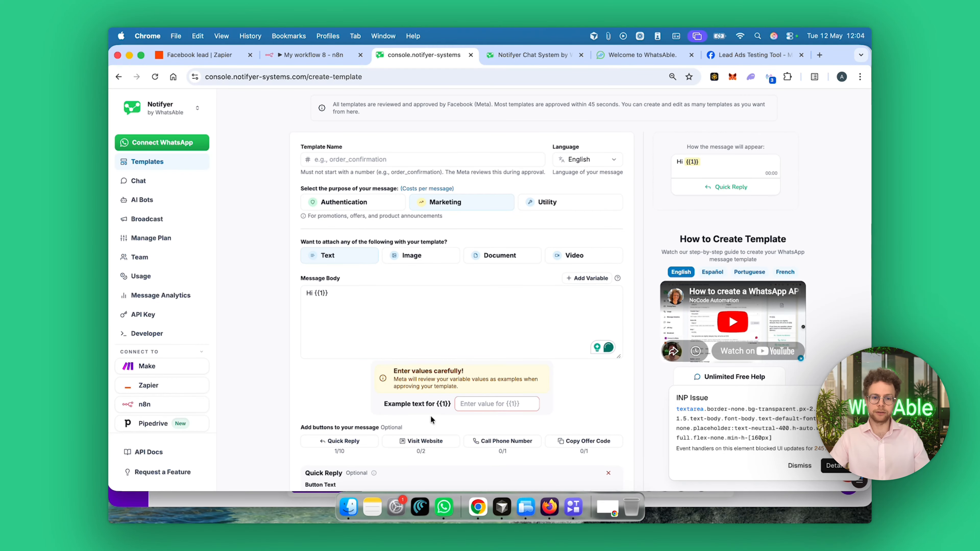
pyautogui.scroll(-5, 431, 419)
pyautogui.click(409, 366)
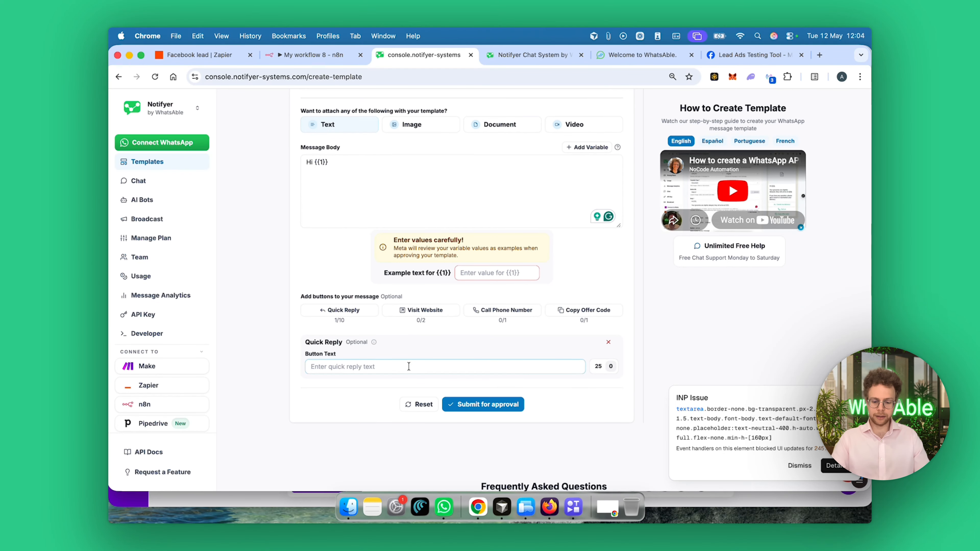
pyautogui.write("I'm interes")
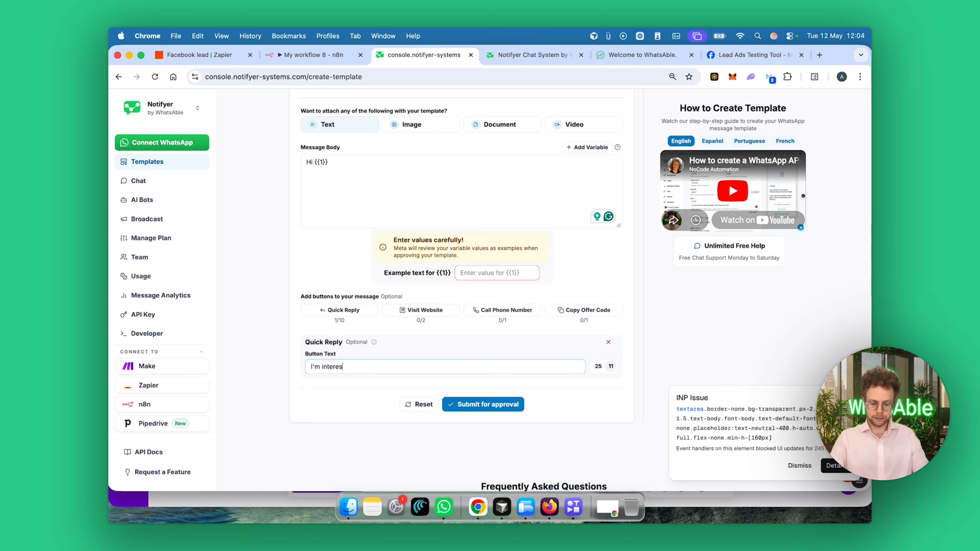
pyautogui.write('yed')
pyautogui.press('BackSpace')
pyautogui.press('BackSpace')
pyautogui.press('BackSpace')
pyautogui.write('t')
pyautogui.write('ed')
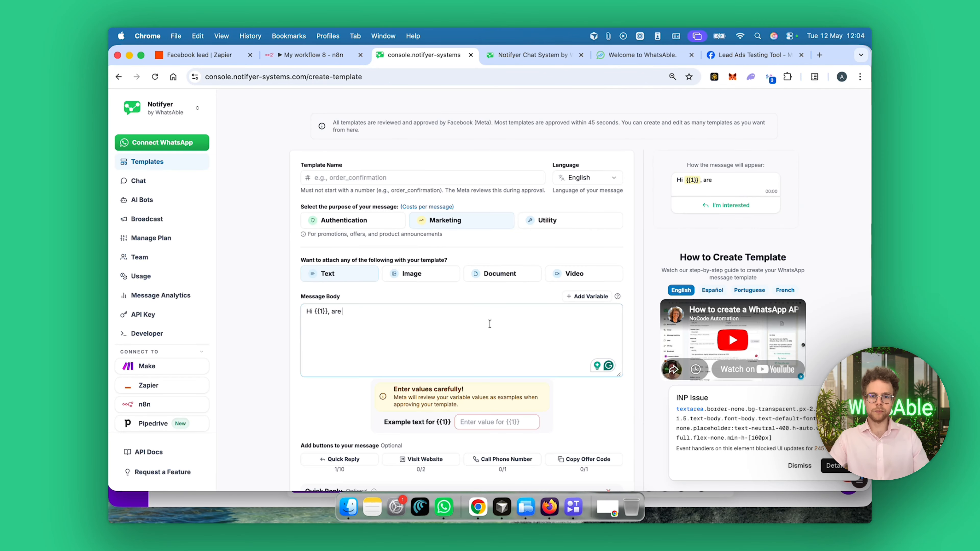
pyautogui.write('y')
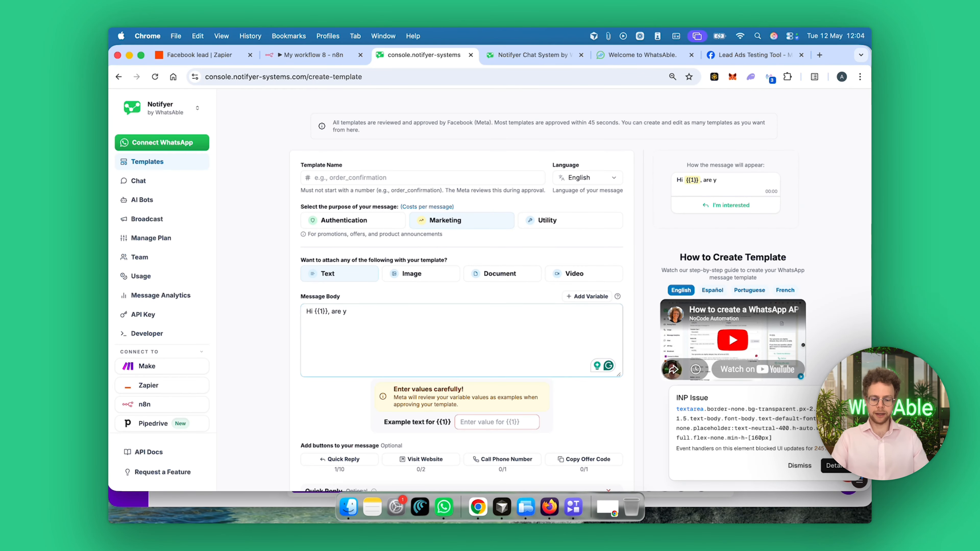
pyautogui.write('ou looking to')
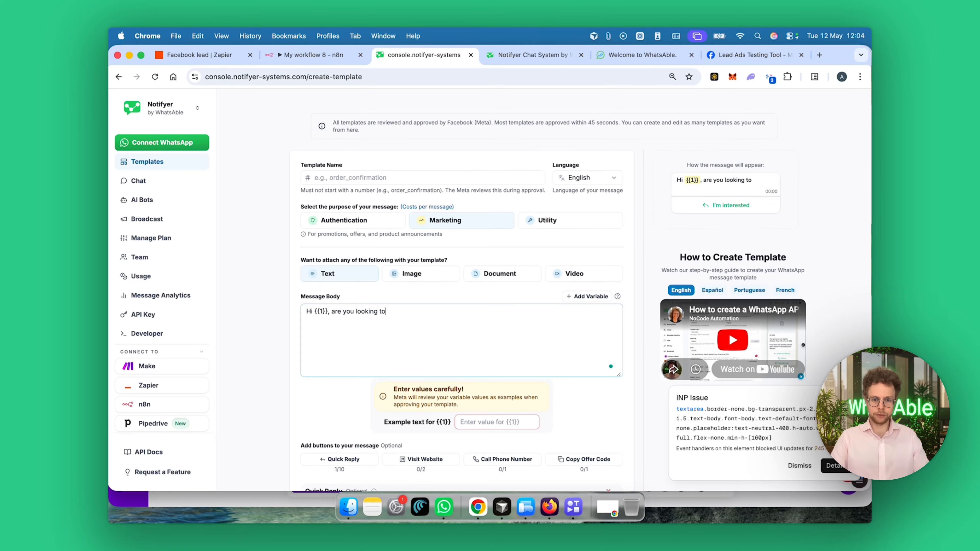
pyautogui.write(' buy a home')
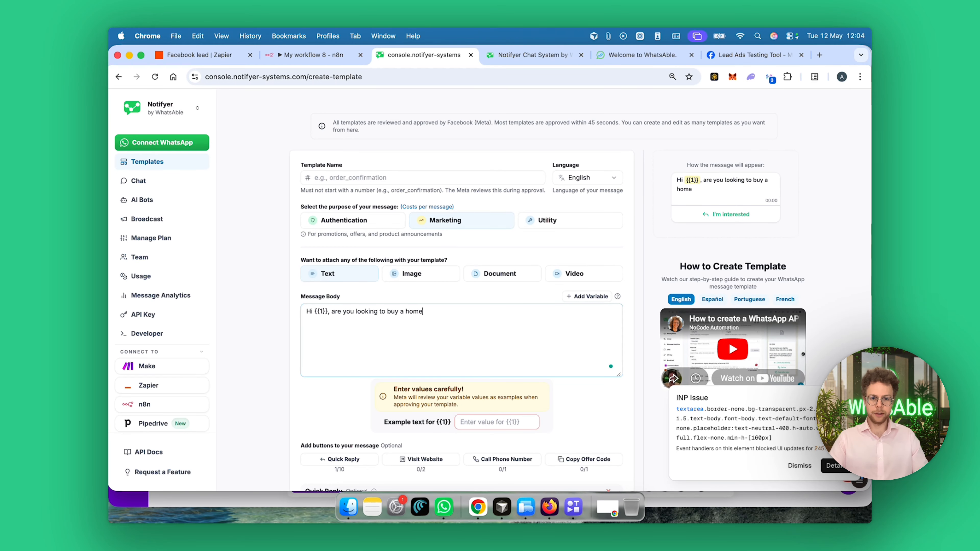
pyautogui.scroll(-3, 501, 262)
pyautogui.tripleClick(418, 403)
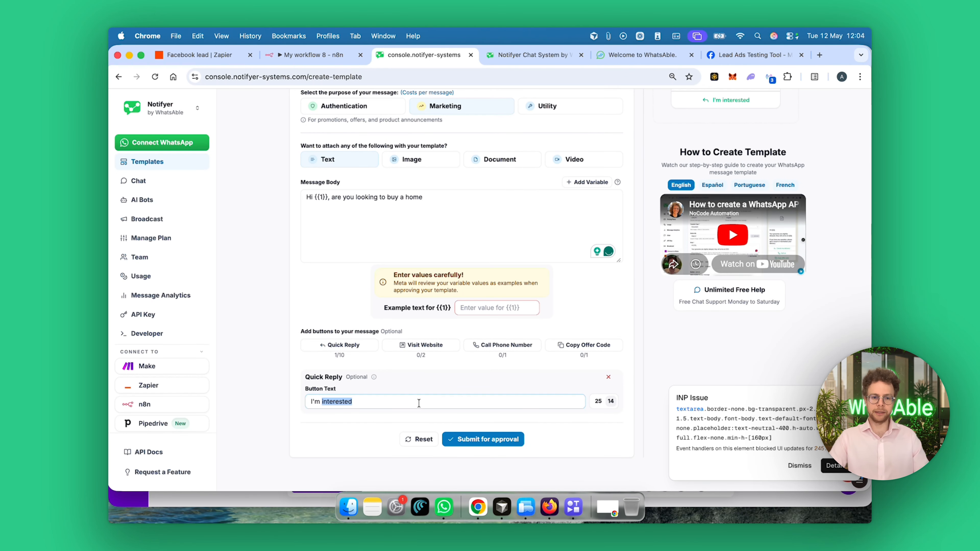
pyautogui.write('Yes, lo')
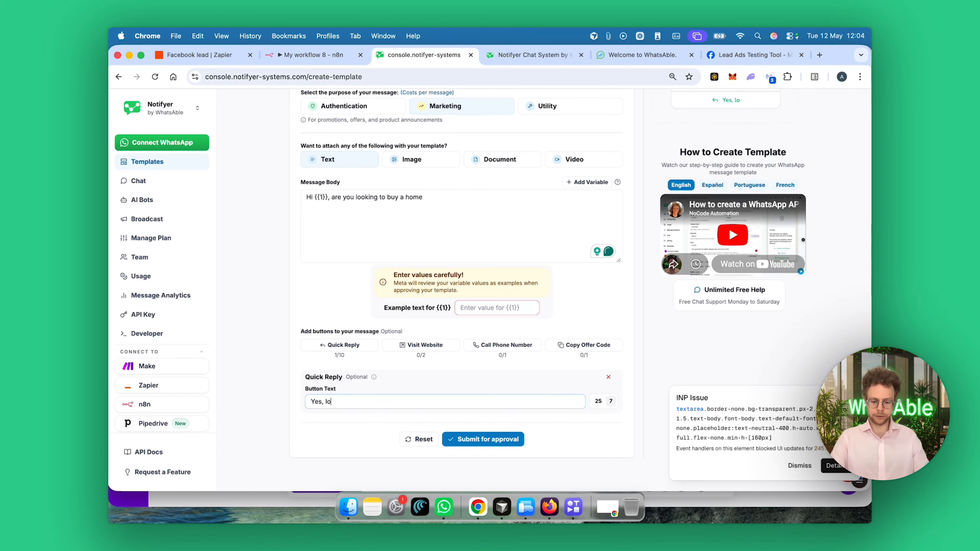
pyautogui.write('oking to buy')
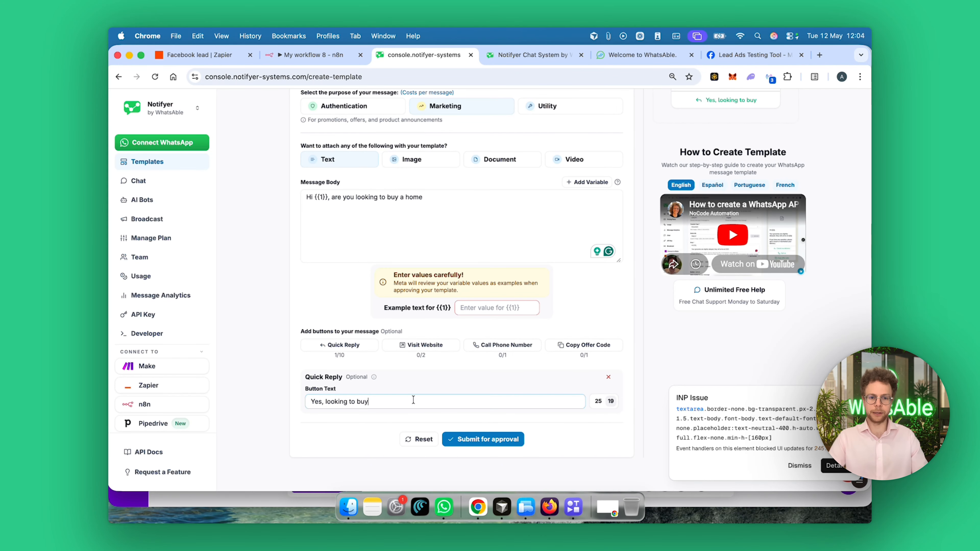
# - Add a second quick reply 'Looking to rent', then visit AI Bots and return to Make
pyautogui.click(346, 346)
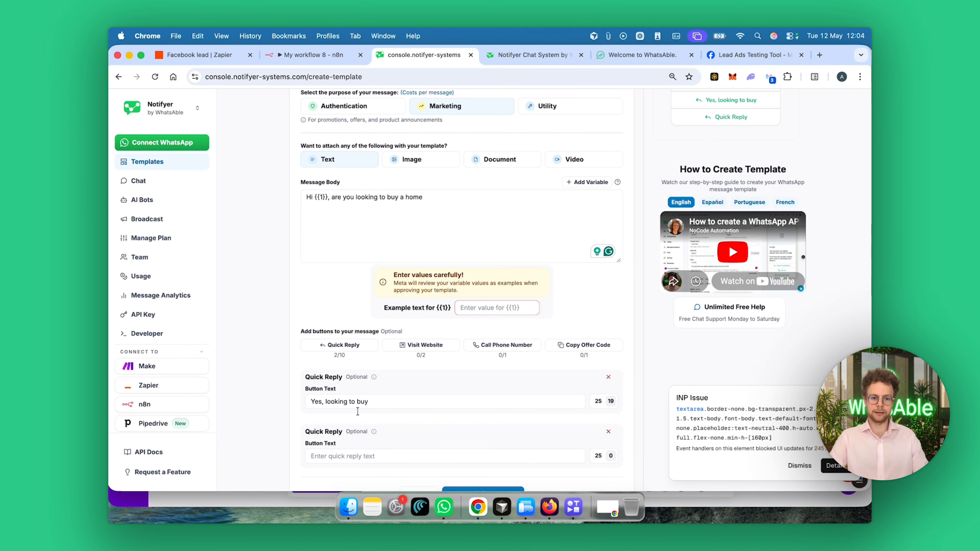
pyautogui.click(362, 456)
pyautogui.write('Looking to ')
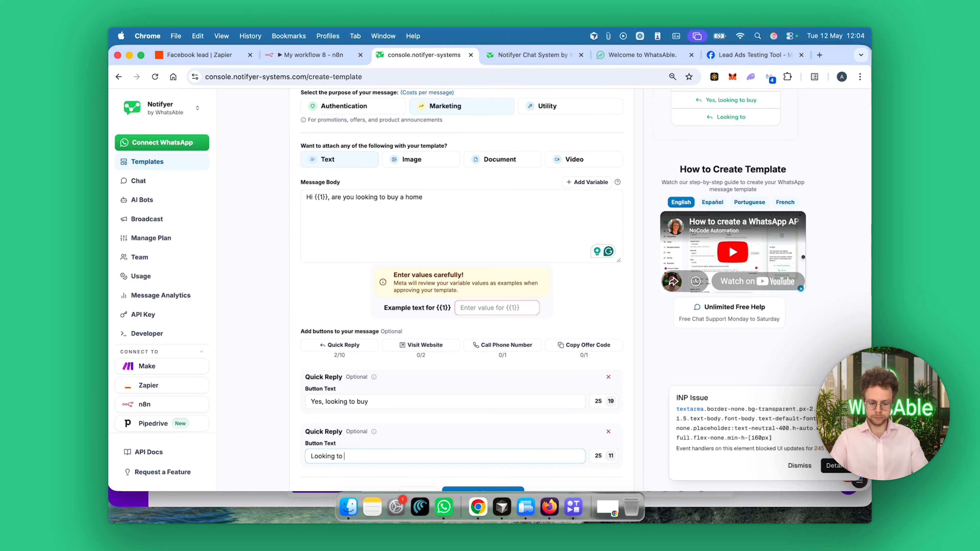
pyautogui.write('rent')
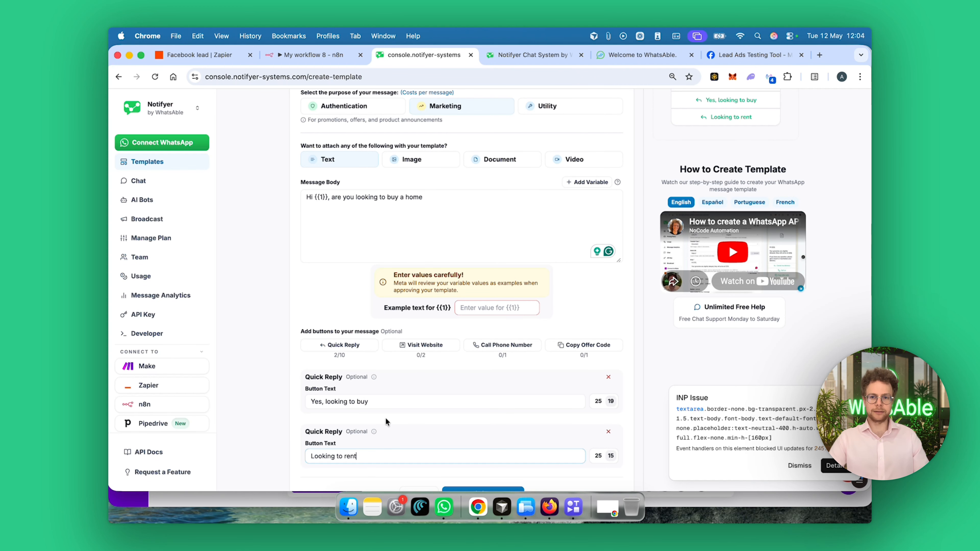
pyautogui.click(386, 420)
pyautogui.scroll(3, 727, 154)
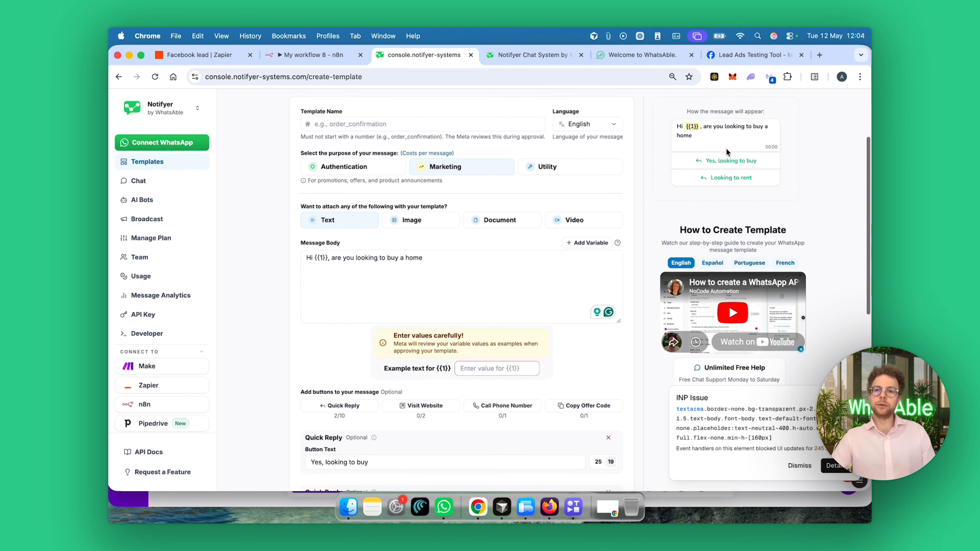
pyautogui.click(152, 200)
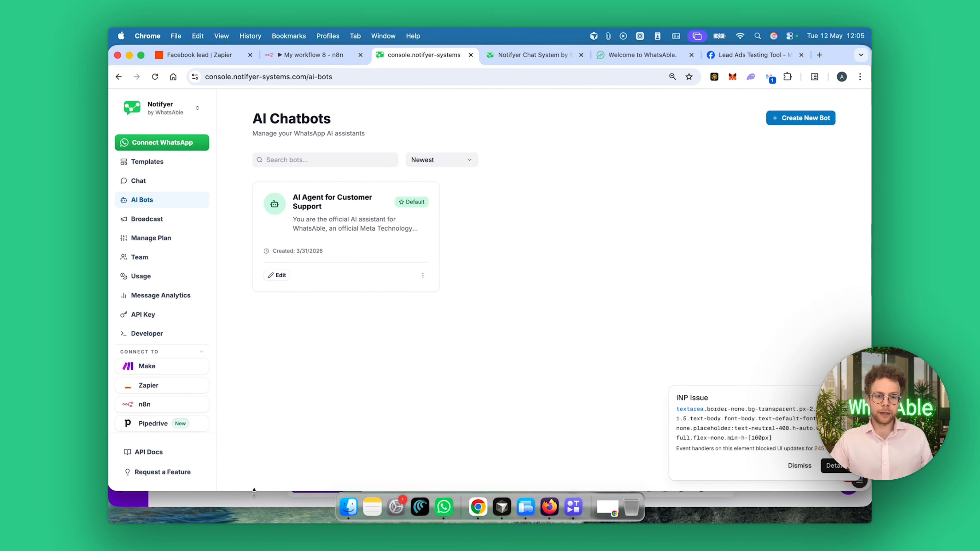
pyautogui.click(254, 501)
# - Review Notifyer module 3's phone number mapping, template, note and label fields
pyautogui.moveTo(430, 357); pyautogui.dragTo(385, 357)
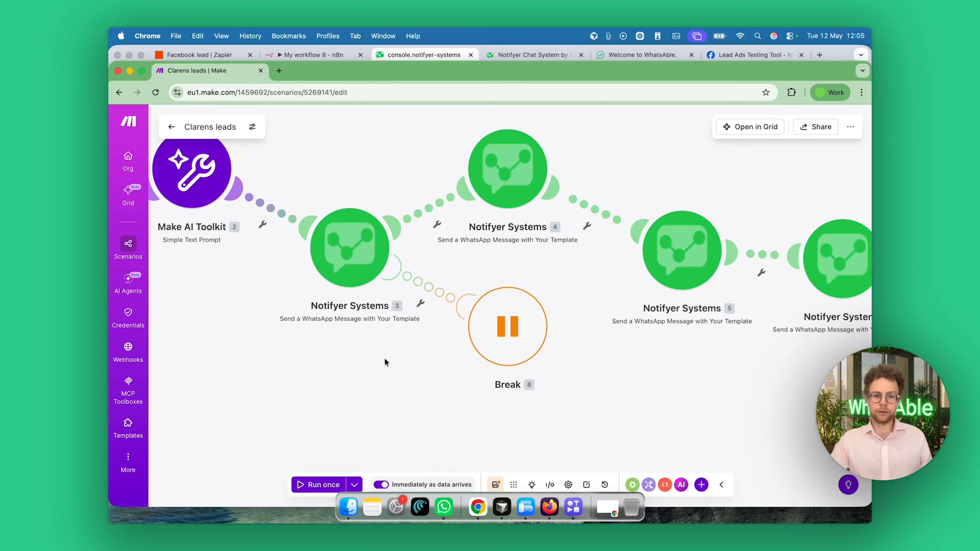
pyautogui.click(352, 257)
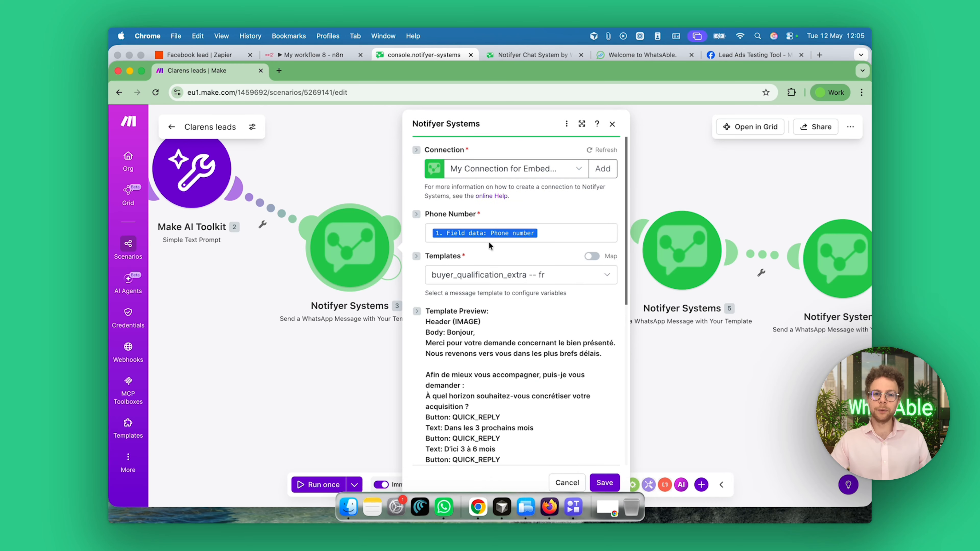
pyautogui.click(562, 236)
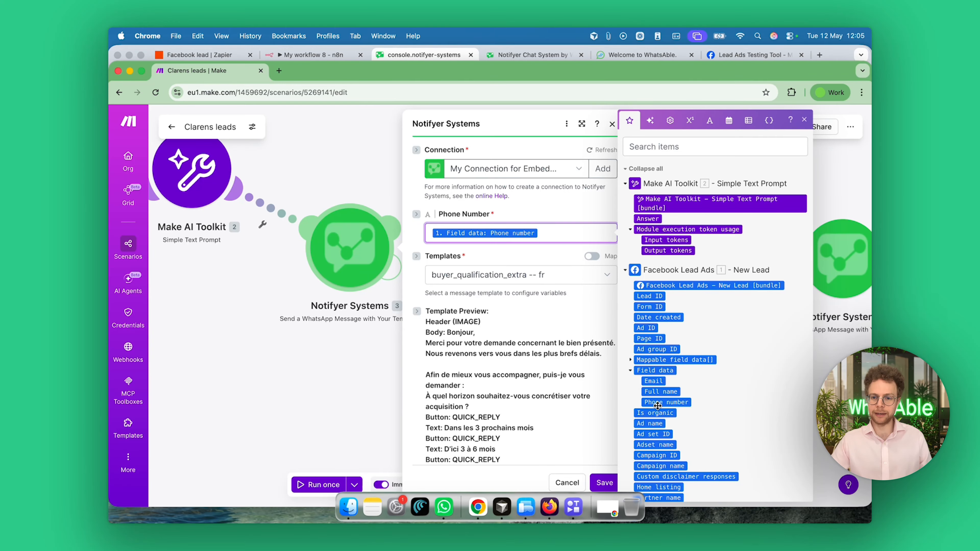
pyautogui.click(300, 267)
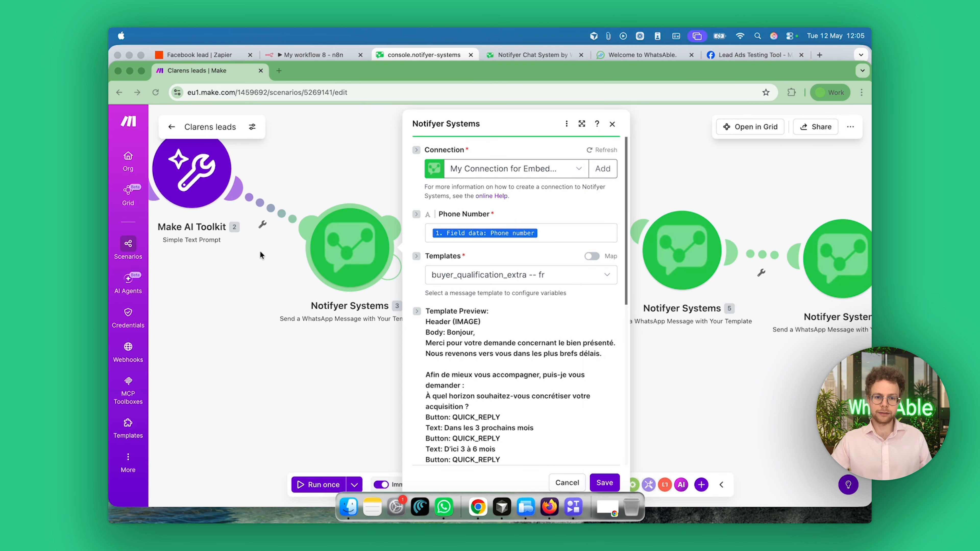
pyautogui.click(560, 240)
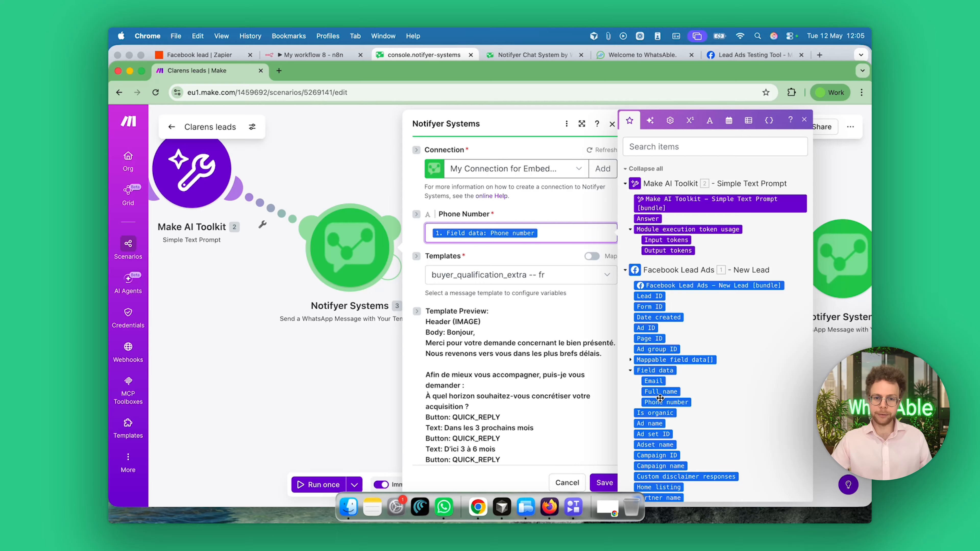
pyautogui.click(521, 254)
pyautogui.scroll(-4, 502, 246)
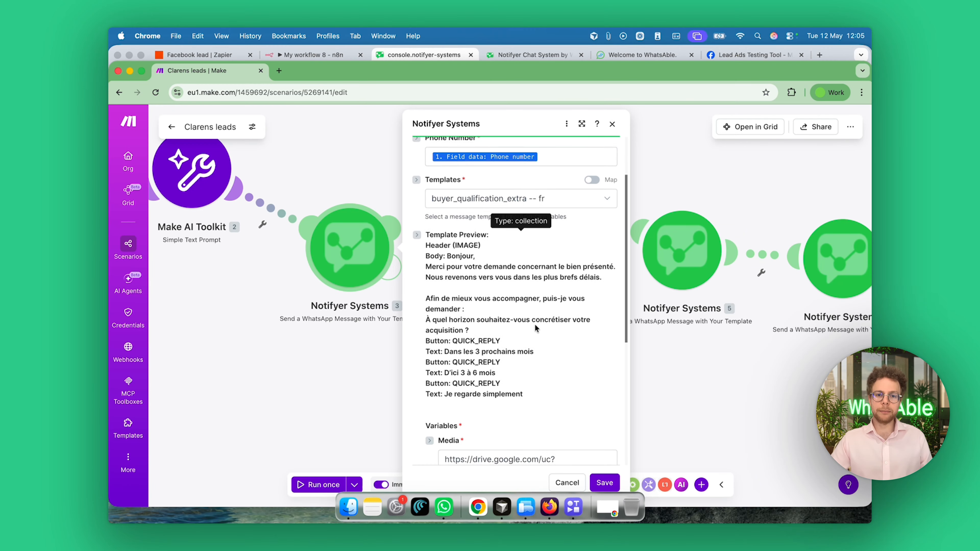
pyautogui.scroll(-2, 475, 197)
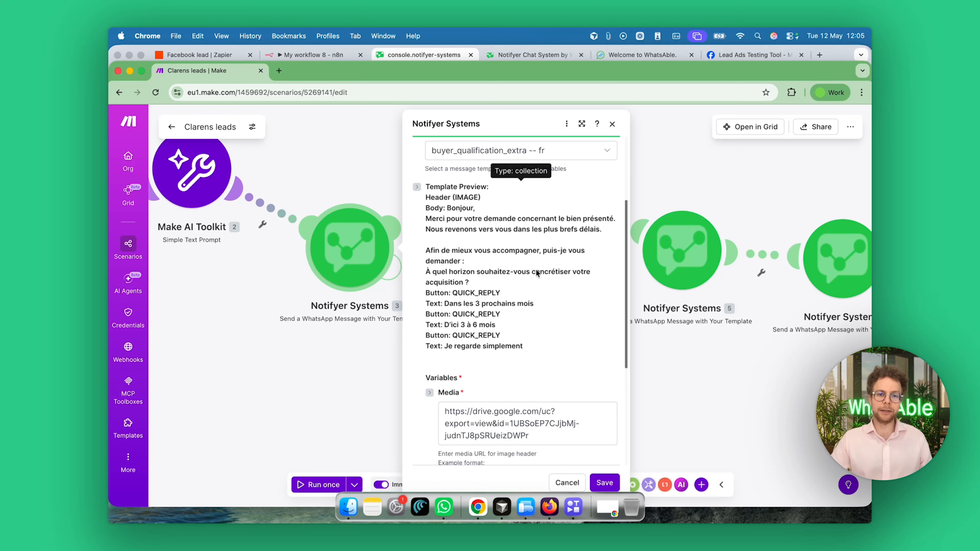
pyautogui.scroll(-2, 536, 277)
pyautogui.scroll(-2, 536, 277)
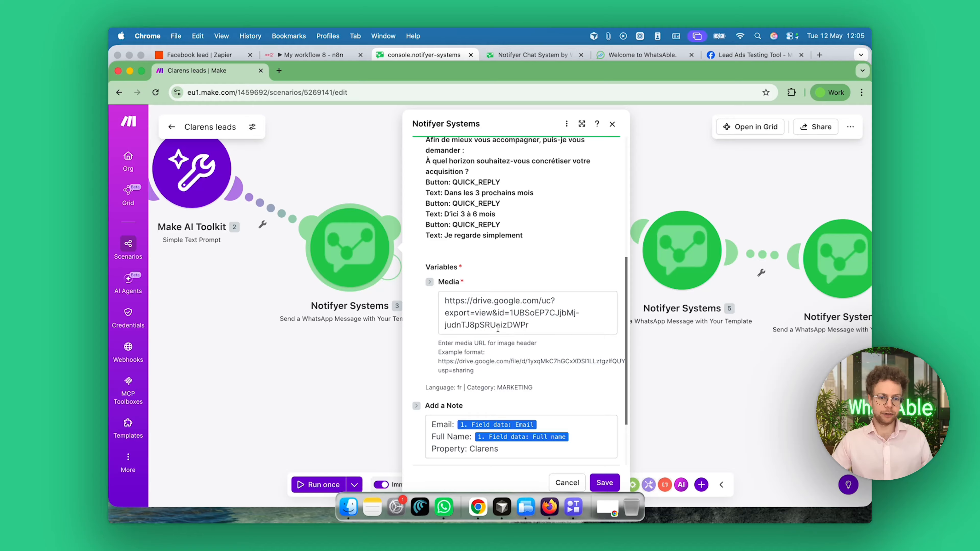
pyautogui.scroll(-3, 505, 312)
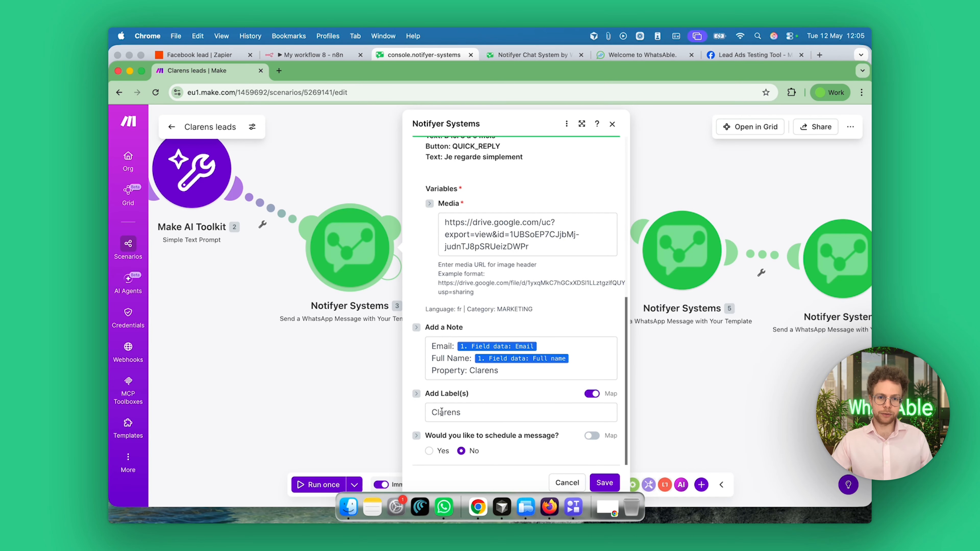
pyautogui.scroll(2, 429, 402)
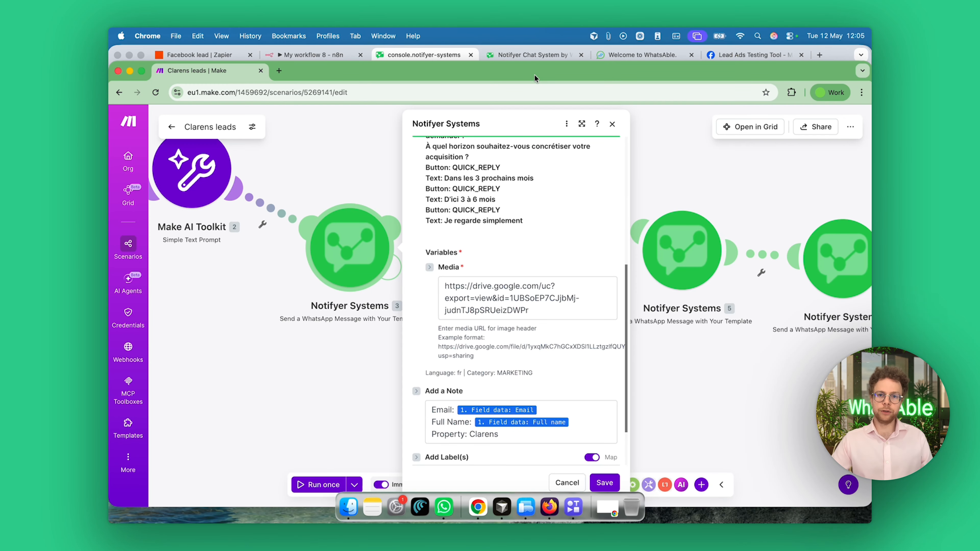
# - Switch to the Notifyer Chat System conversation and scroll through it
pyautogui.click(532, 55)
pyautogui.click(533, 56)
pyautogui.scroll(-4, 803, 405)
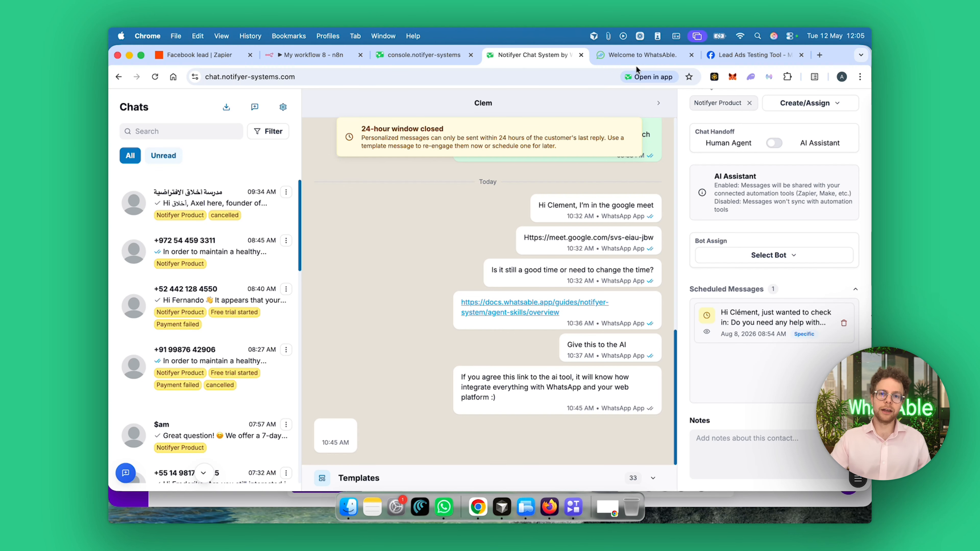
# - Return to Make's module settings, showing the Clarens label and scheduling set to No
pyautogui.click(416, 59)
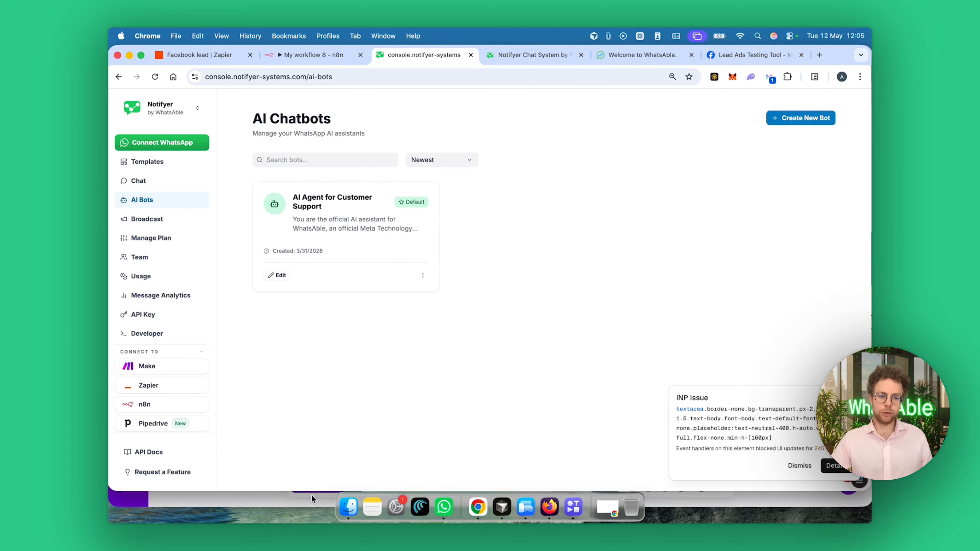
pyautogui.click(309, 501)
pyautogui.scroll(-3, 560, 381)
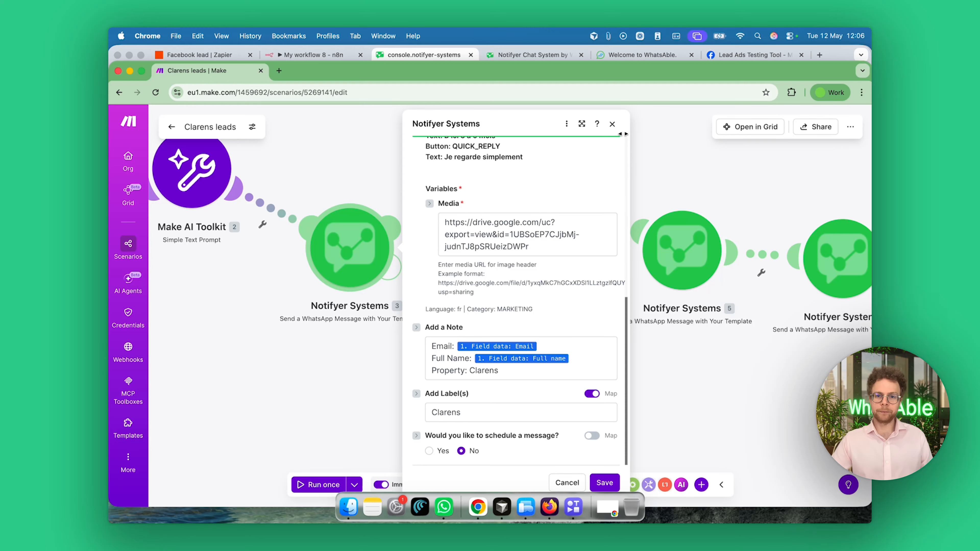
# - Open Notifyer step 4 and check its Scheduled Date and Time is addDays(now; 7)
pyautogui.click(614, 127)
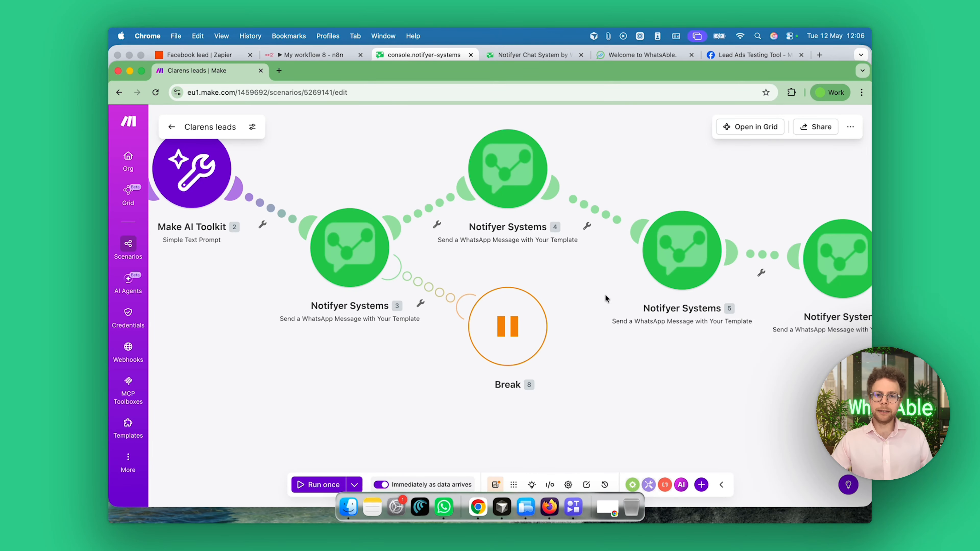
pyautogui.moveTo(604, 296); pyautogui.dragTo(664, 296)
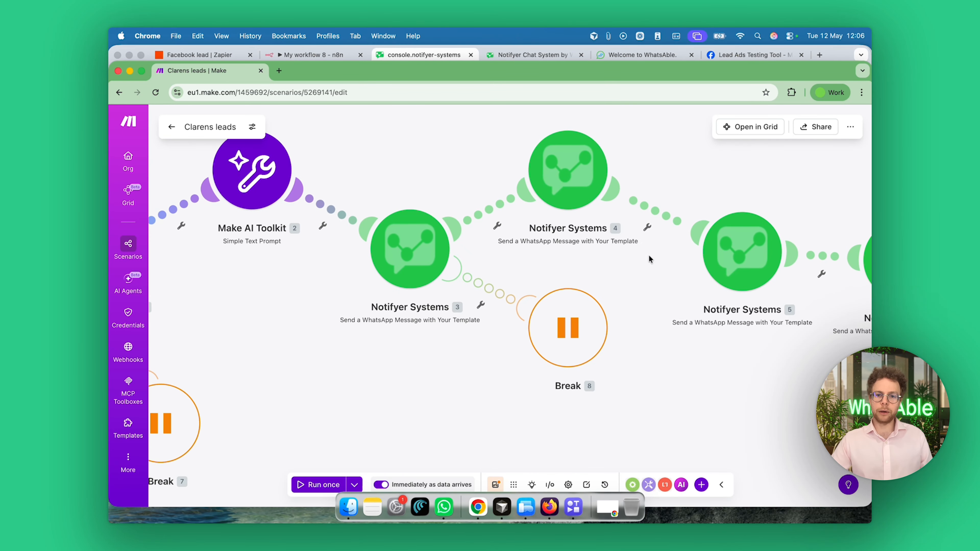
pyautogui.click(563, 167)
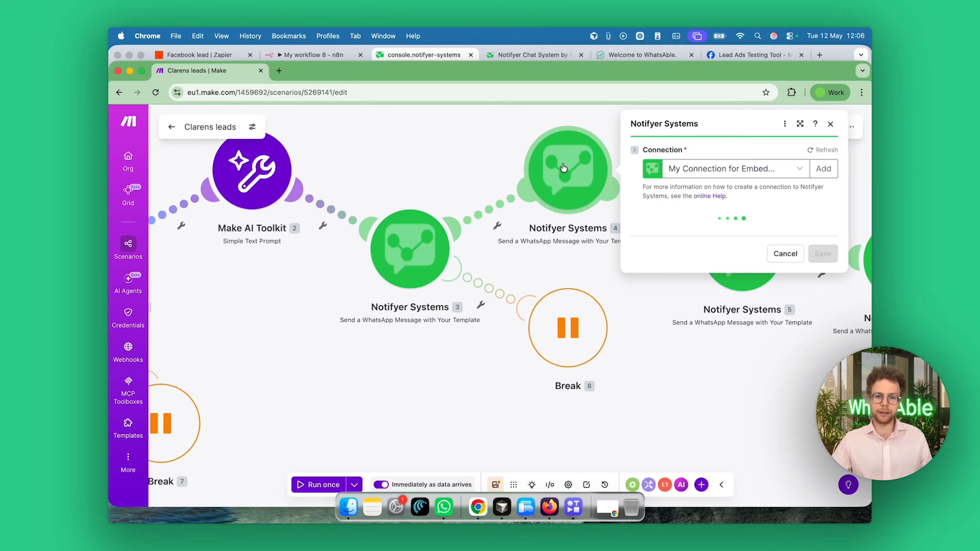
pyautogui.scroll(-3, 764, 364)
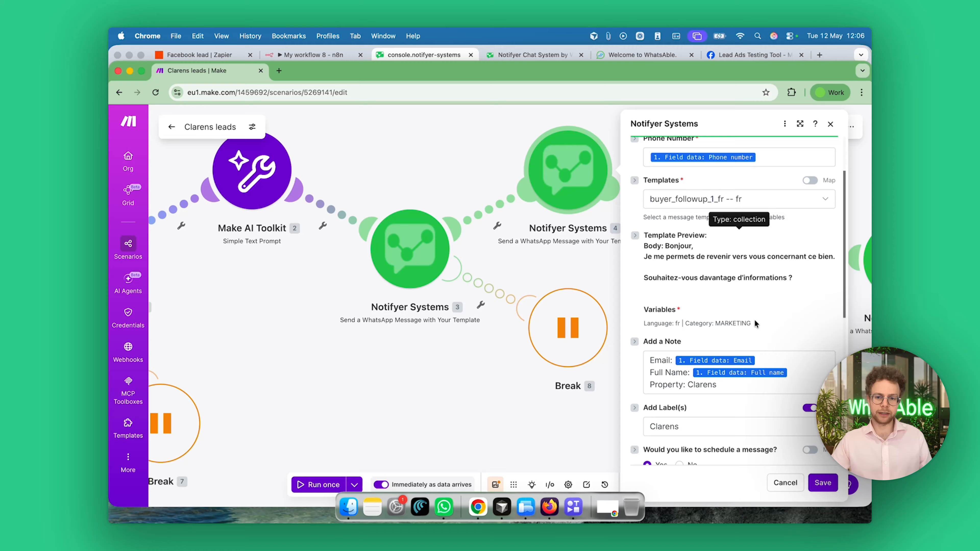
pyautogui.scroll(-8, 746, 334)
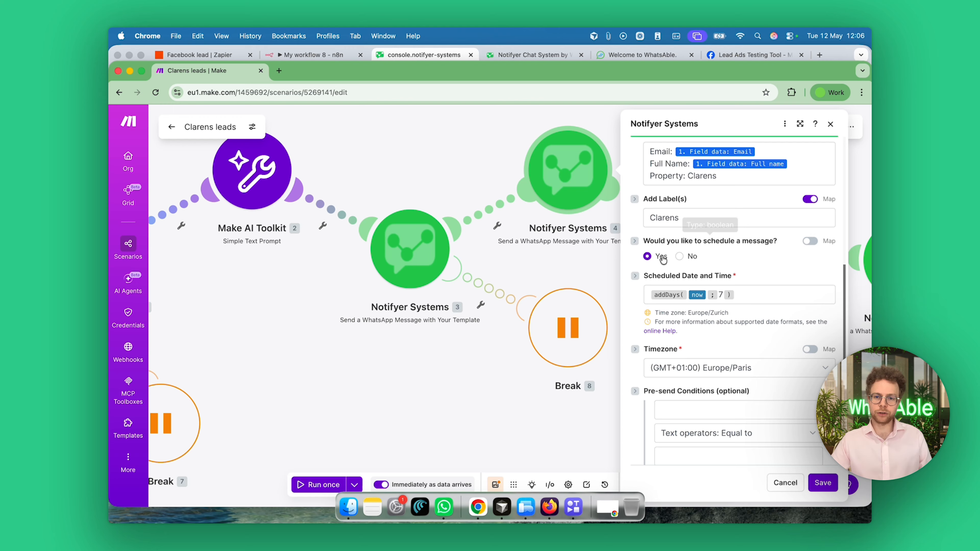
pyautogui.click(757, 295)
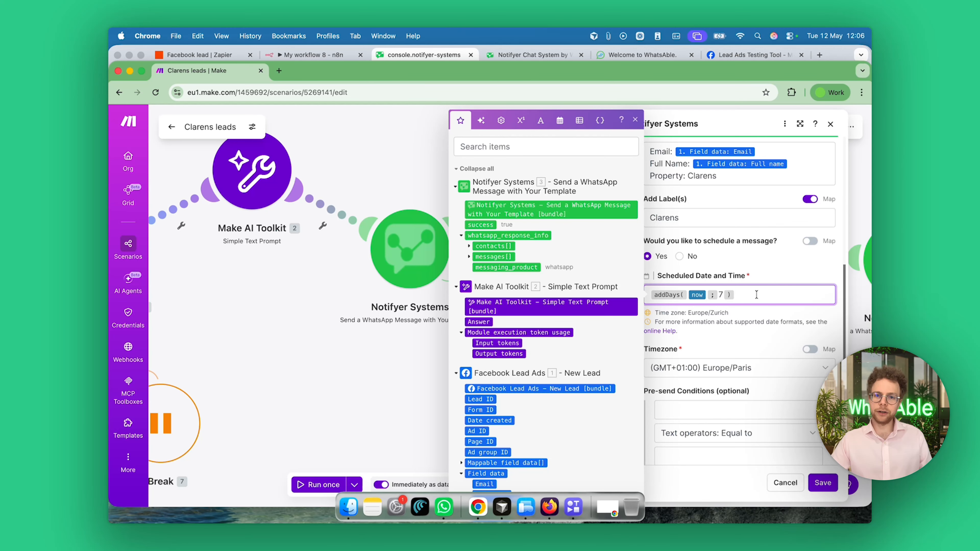
pyautogui.click(559, 121)
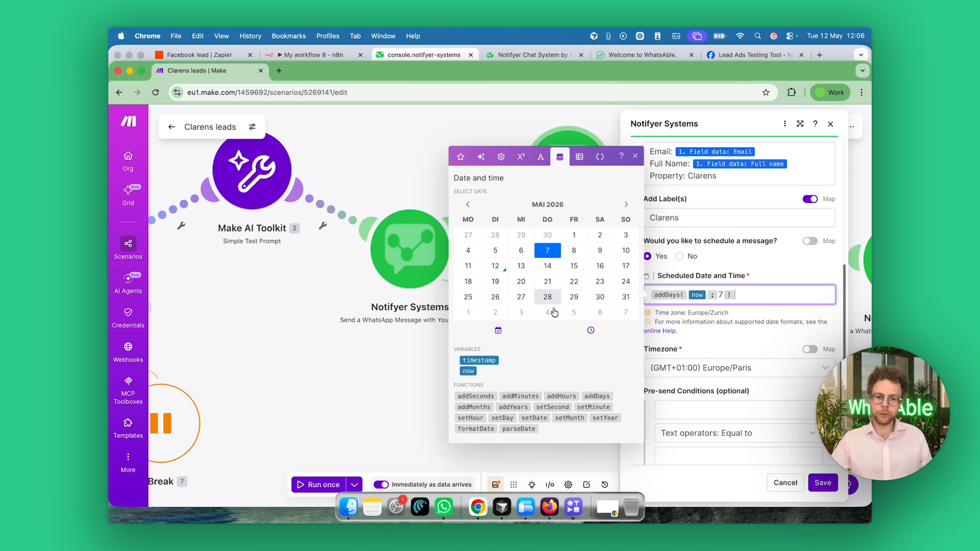
pyautogui.moveTo(598, 398)
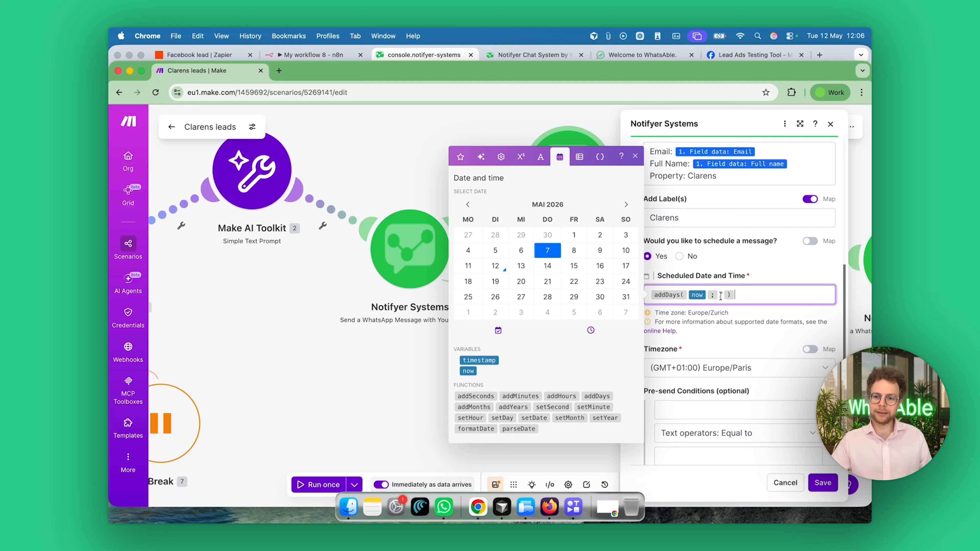
pyautogui.click(635, 156)
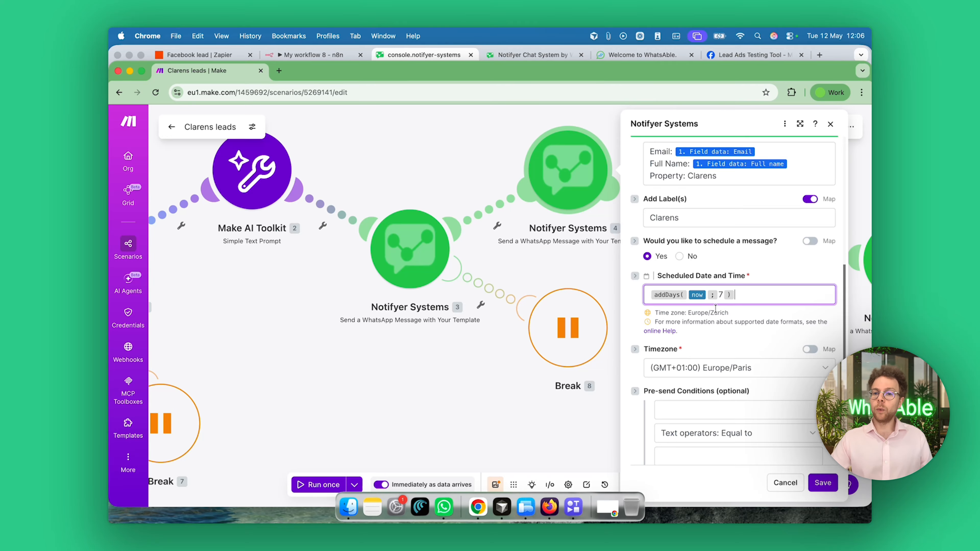
pyautogui.scroll(-2, 715, 309)
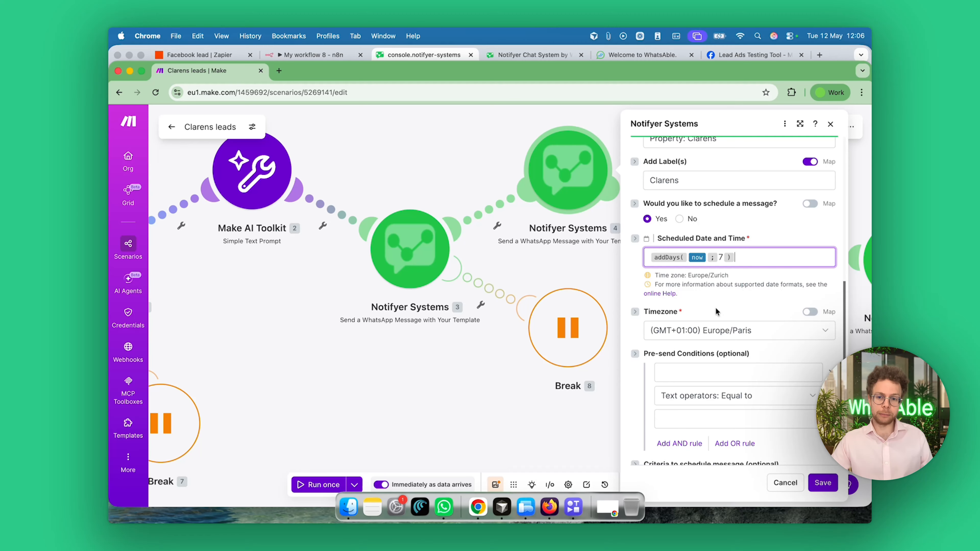
# - Keep step 4's scheduling criterion as 'If Person Did Not Reply Anything' with Exists
pyautogui.click(715, 307)
pyautogui.scroll(-1, 715, 306)
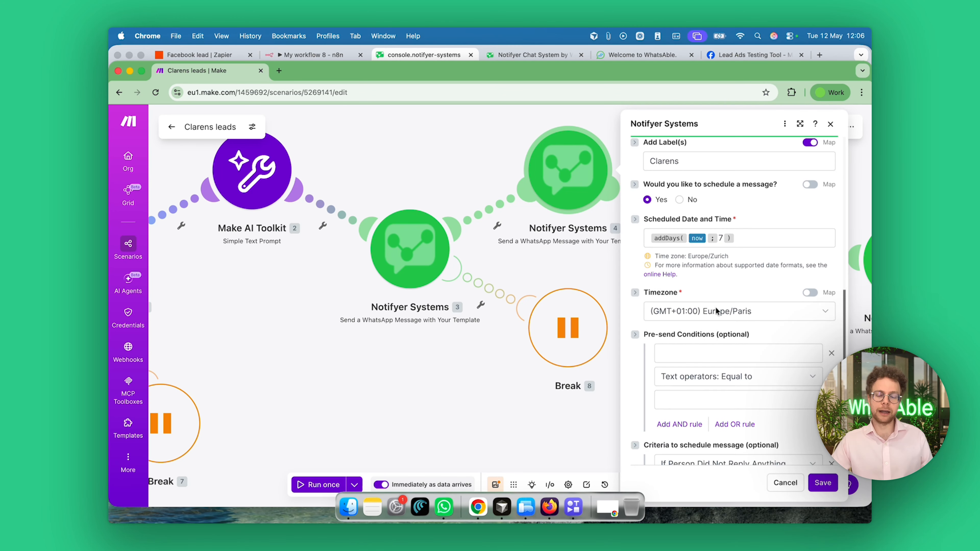
pyautogui.scroll(-3, 714, 307)
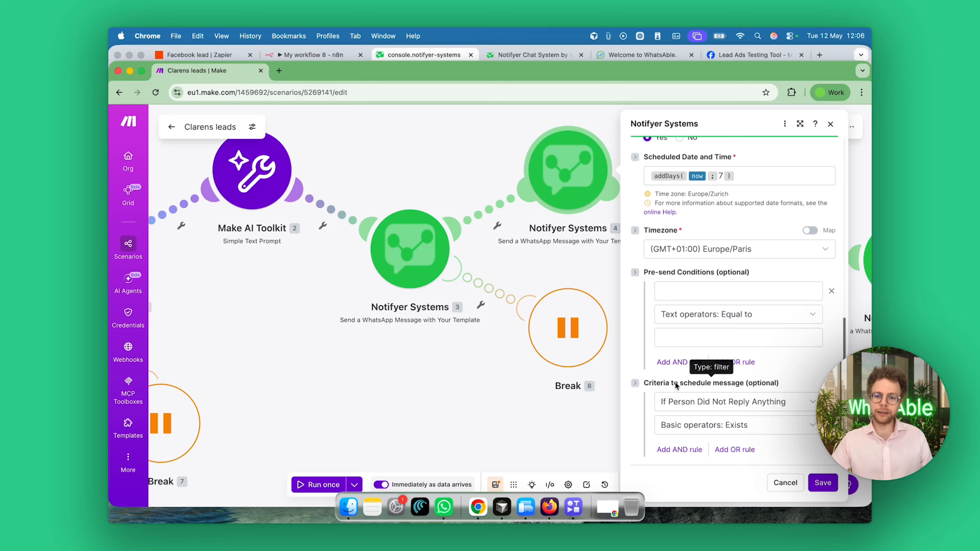
pyautogui.click(737, 403)
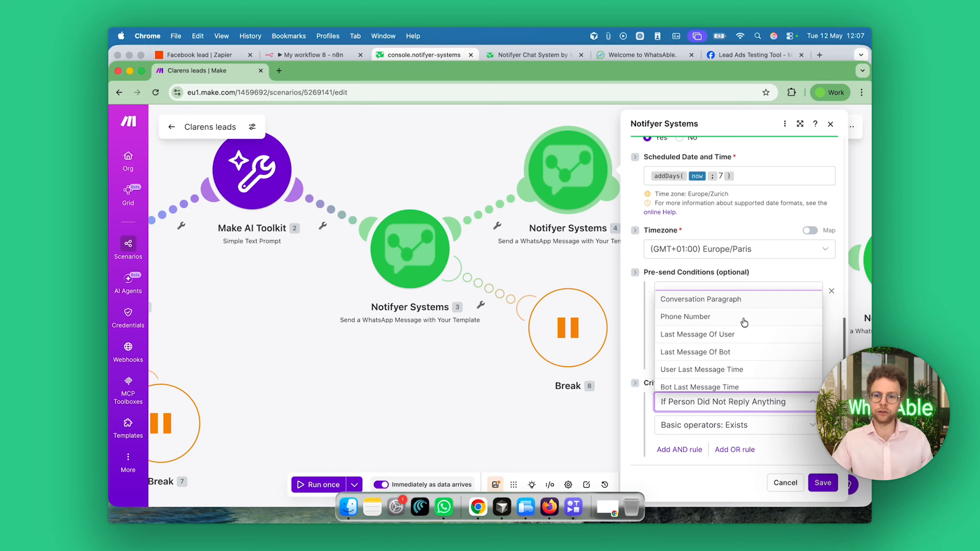
pyautogui.scroll(-2, 748, 370)
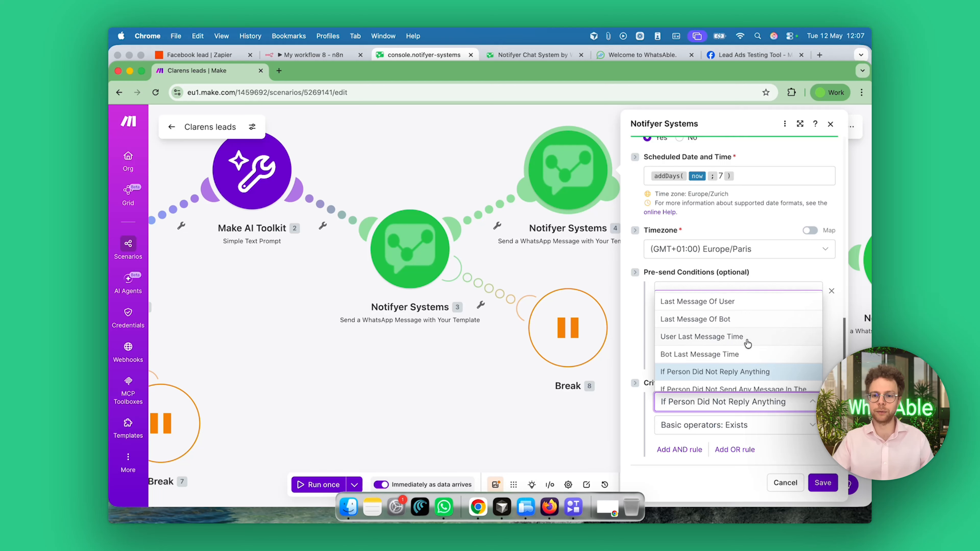
pyautogui.scroll(-1, 747, 342)
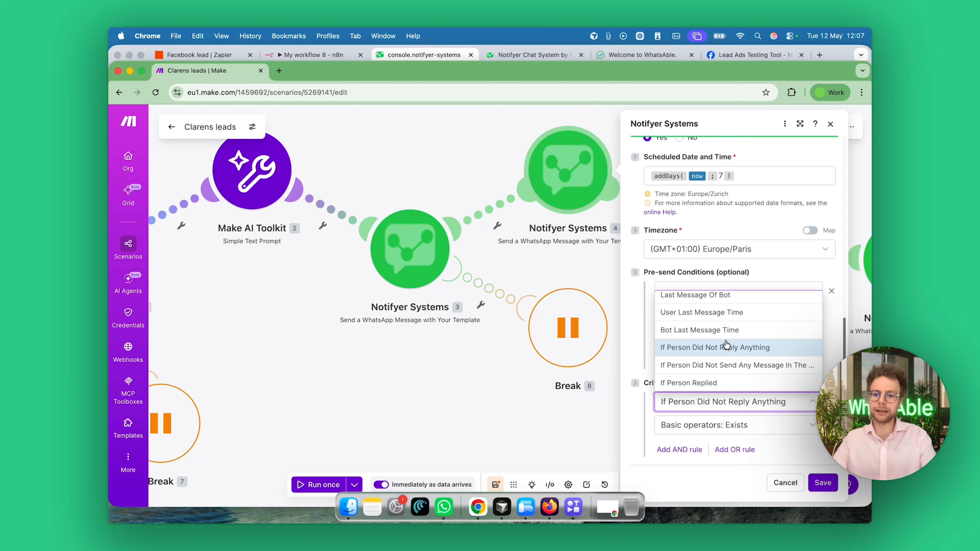
pyautogui.click(631, 412)
pyautogui.click(679, 426)
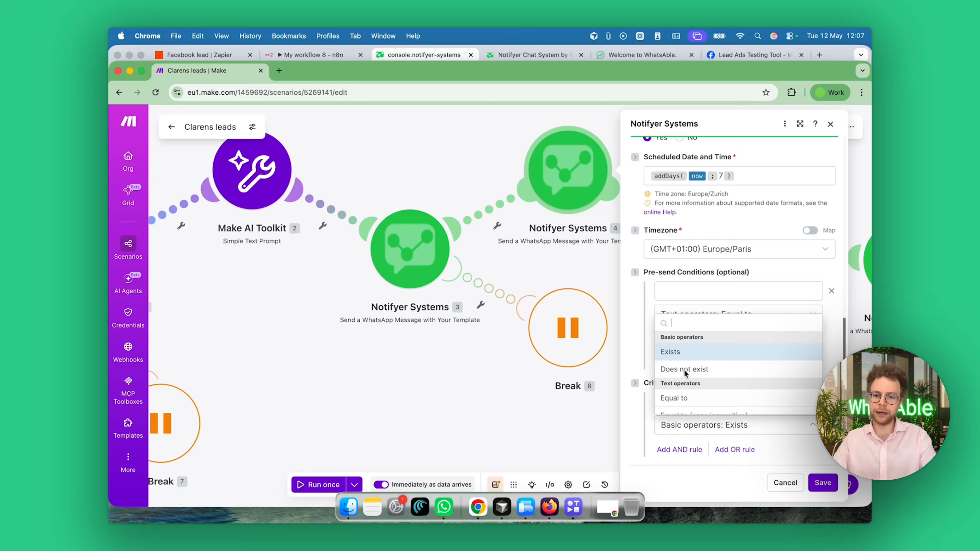
pyautogui.click(636, 409)
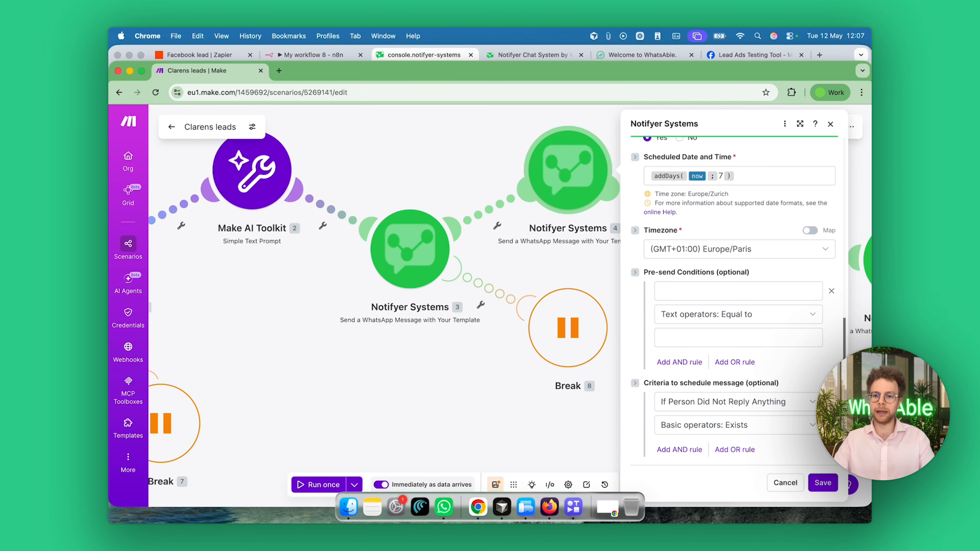
# - Close step 4's settings and pan the canvas to reveal steps 5 and 6
pyautogui.scroll(10, 774, 262)
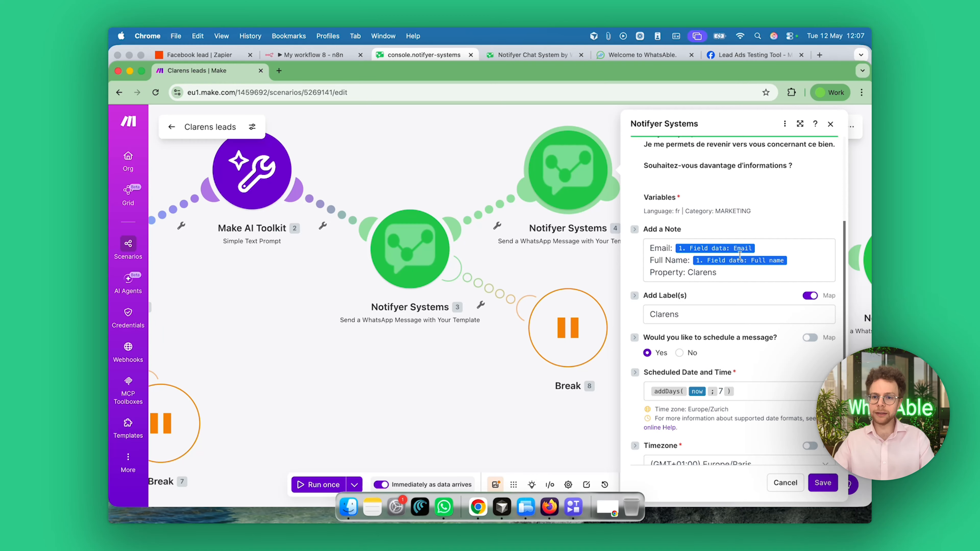
pyautogui.scroll(-5, 740, 244)
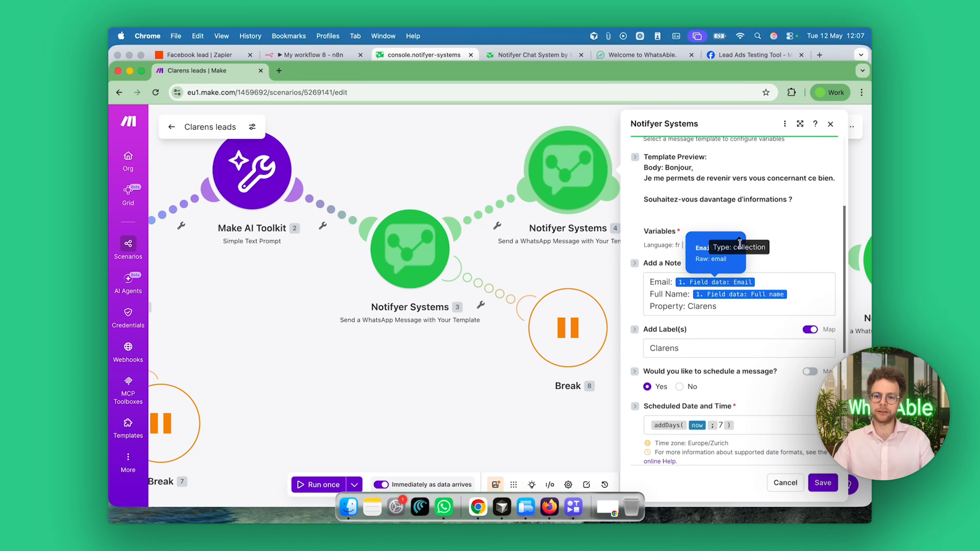
pyautogui.click(830, 123)
pyautogui.moveTo(761, 355); pyautogui.dragTo(601, 331)
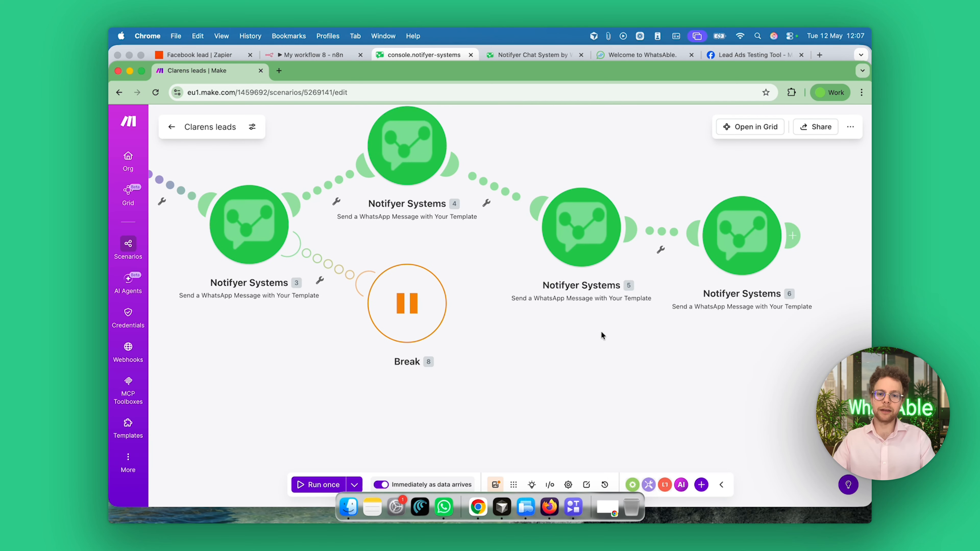
# - Confirm step 5 sends buyer_followup_2_fr at addDays(now; 17), save, and move Make aside
pyautogui.click(578, 232)
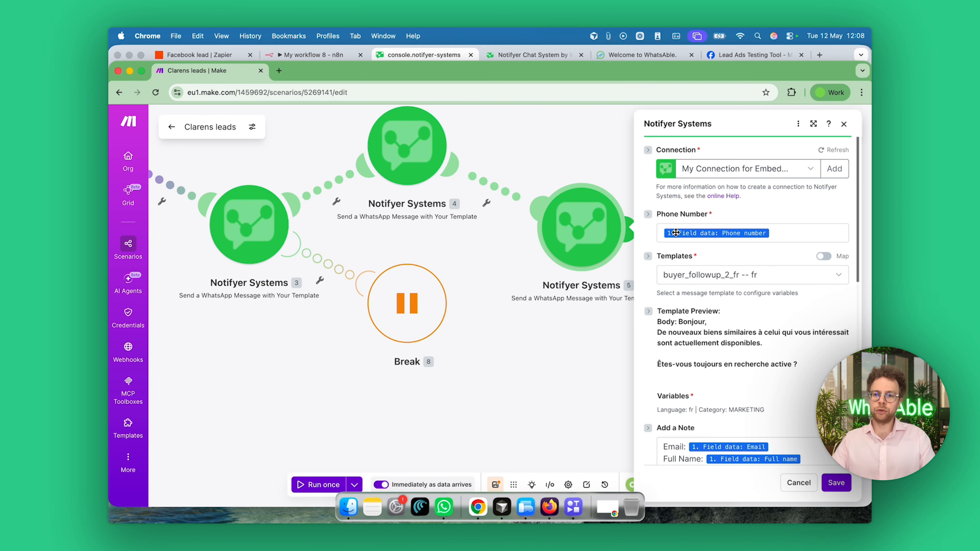
pyautogui.scroll(-3, 755, 336)
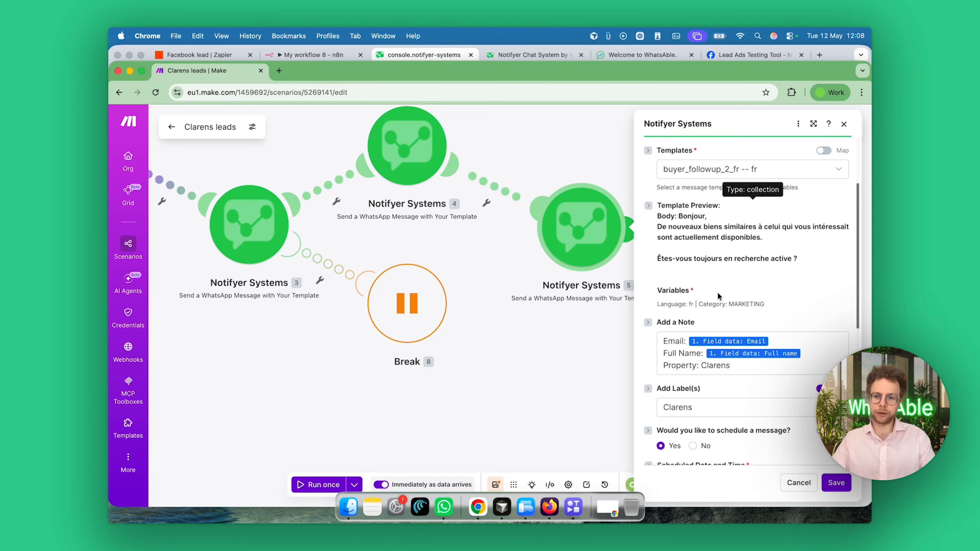
pyautogui.scroll(-4, 716, 292)
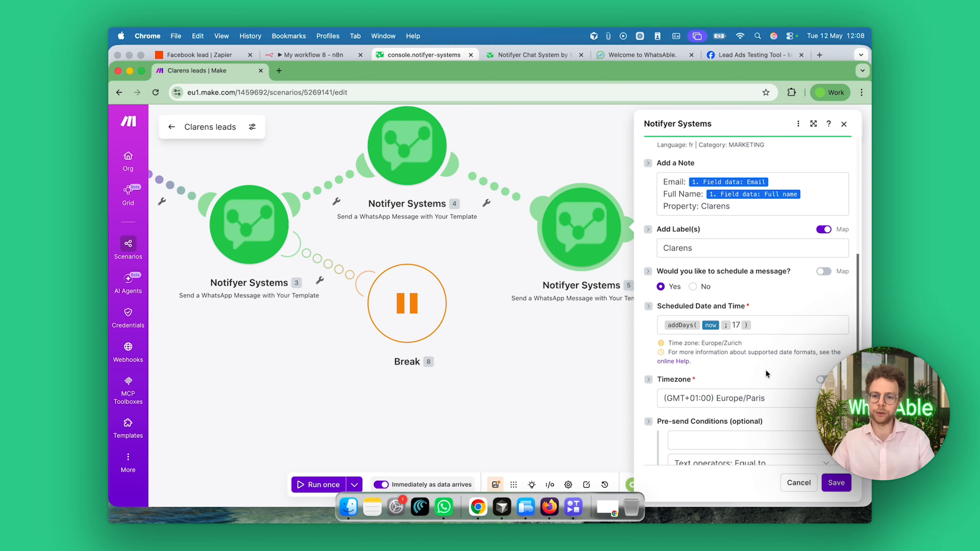
pyautogui.scroll(-4, 765, 369)
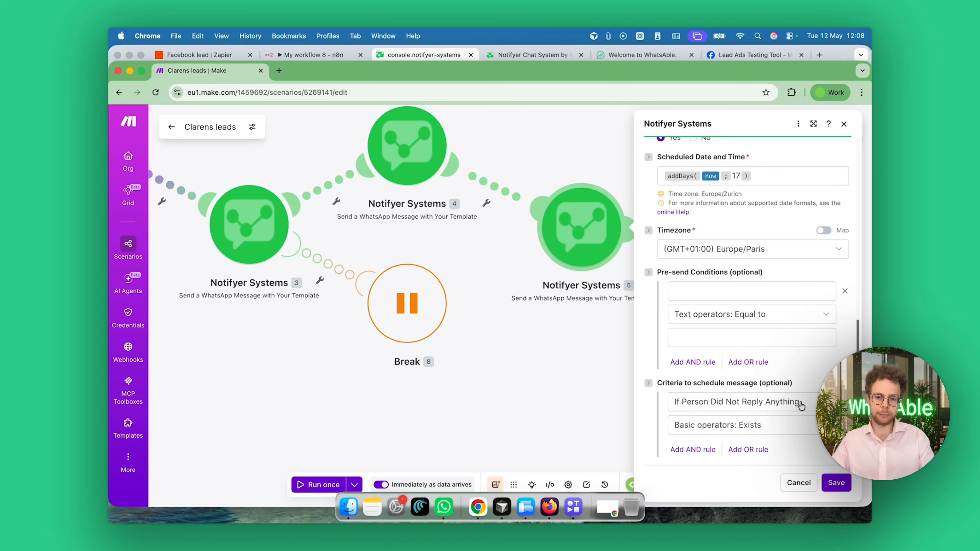
pyautogui.click(835, 482)
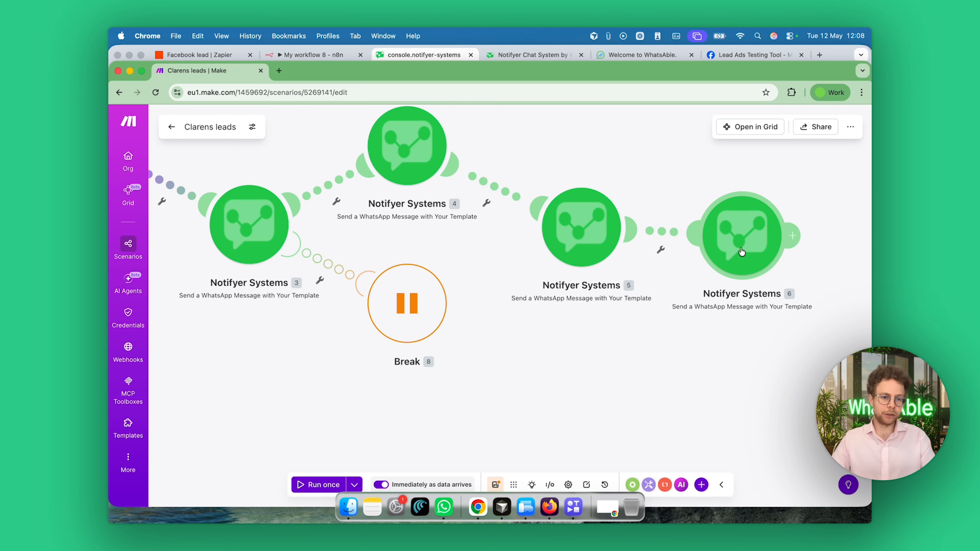
pyautogui.moveTo(545, 67); pyautogui.dragTo(544, 145)
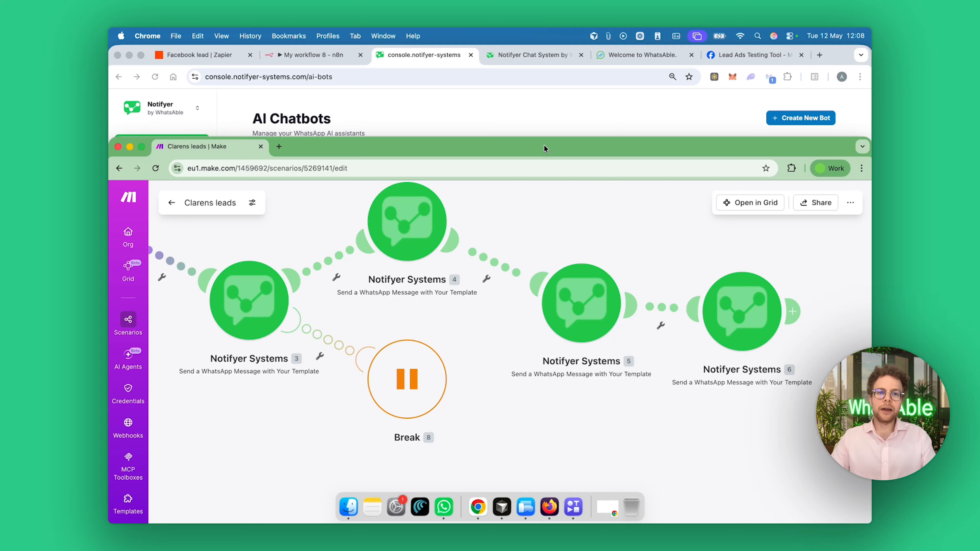
# - Switch to the n8n workflow and open the Message a model node
pyautogui.click(496, 118)
pyautogui.click(302, 55)
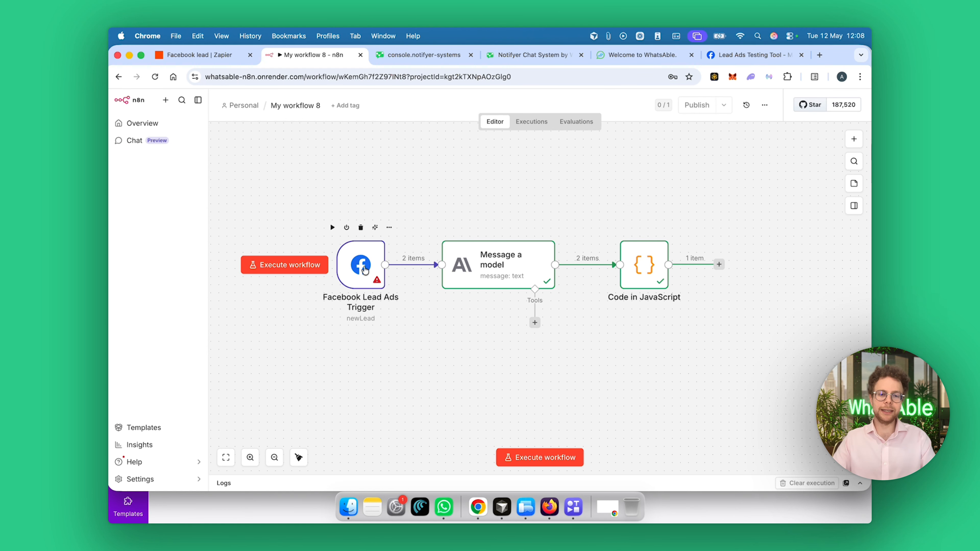
pyautogui.click(366, 269)
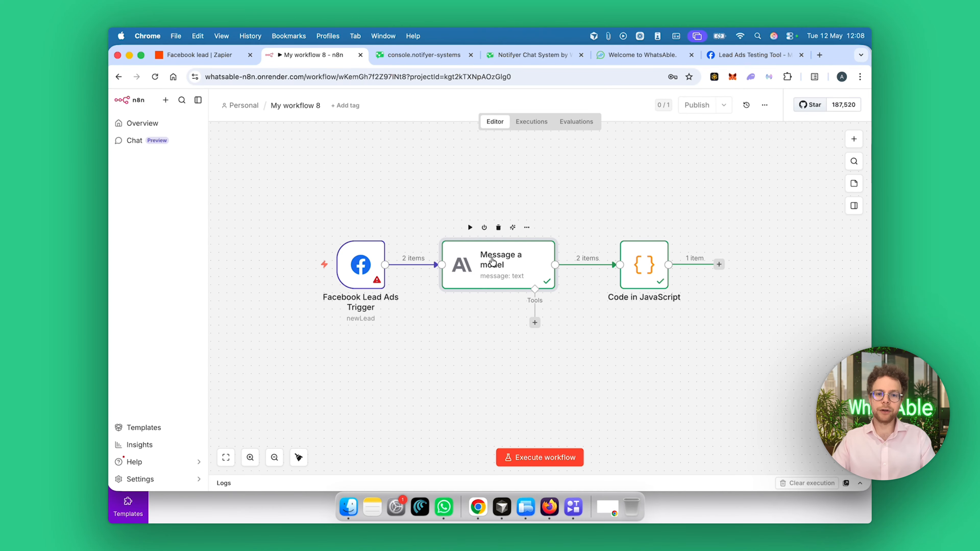
pyautogui.doubleClick(492, 261)
pyautogui.click(496, 265)
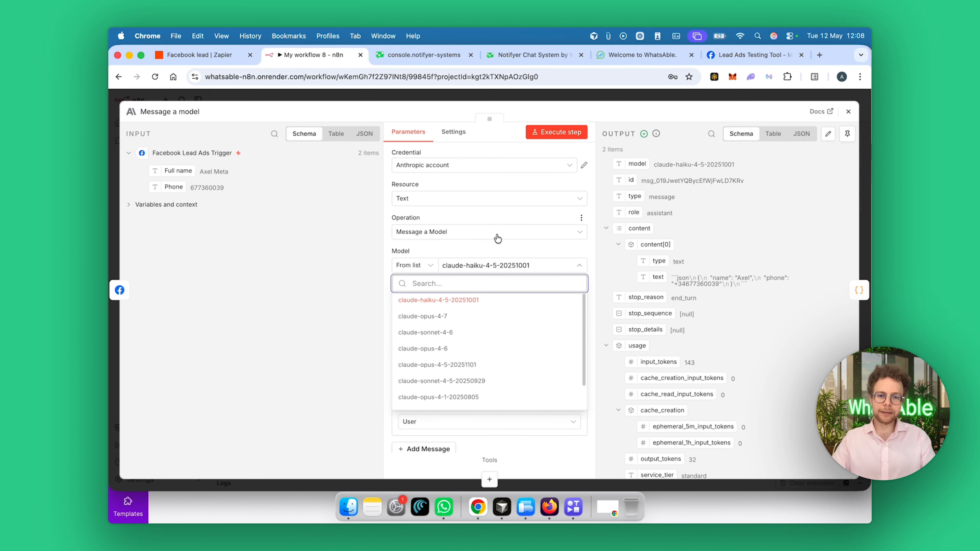
pyautogui.click(528, 182)
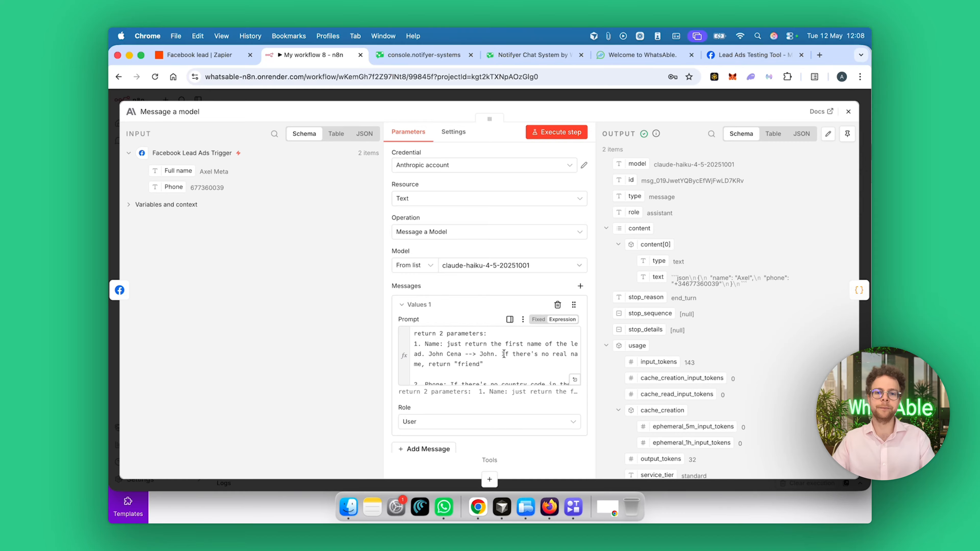
# - Review the prompt's +34 phone instruction and the model's JSON output, then close the node
pyautogui.scroll(-2, 504, 354)
pyautogui.scroll(2, 505, 355)
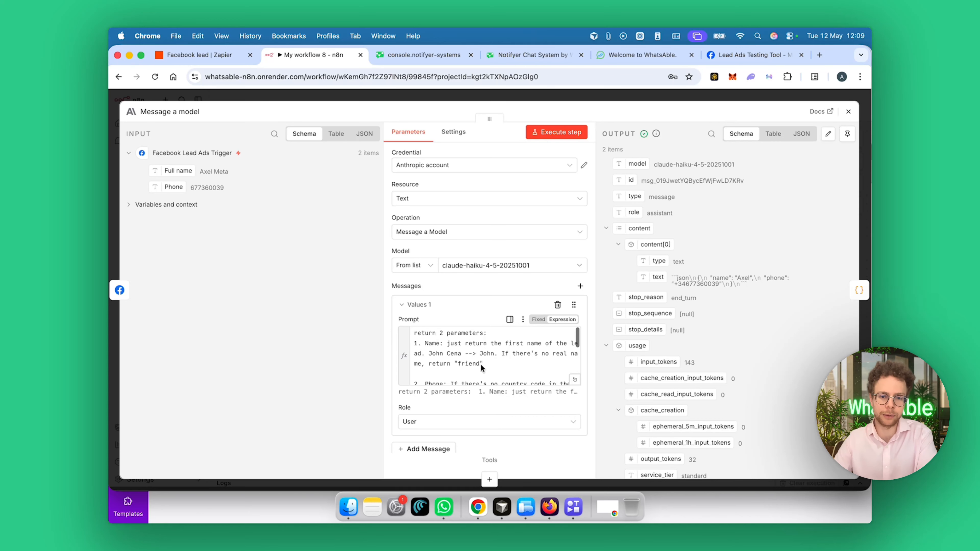
pyautogui.scroll(-2, 481, 363)
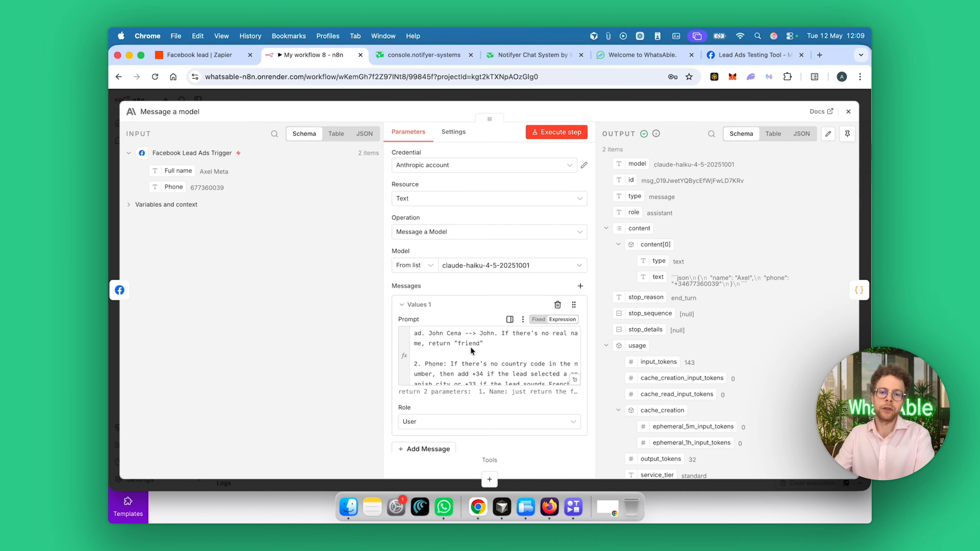
pyautogui.scroll(-2, 470, 347)
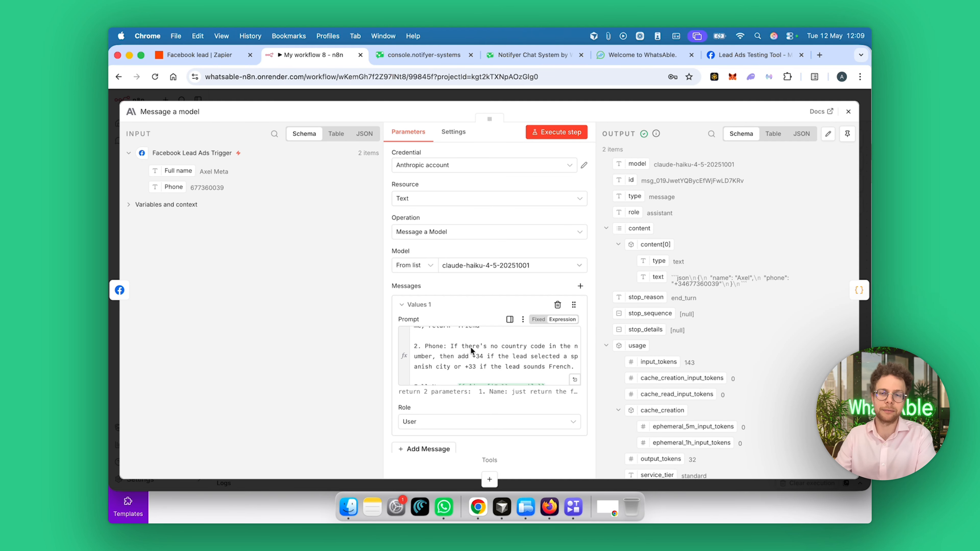
pyautogui.scroll(-1, 469, 347)
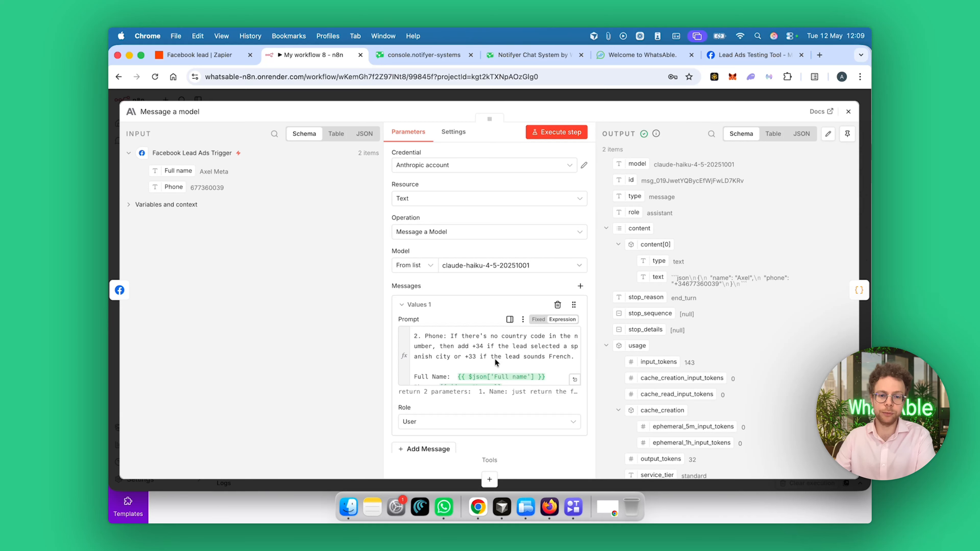
pyautogui.click(474, 364)
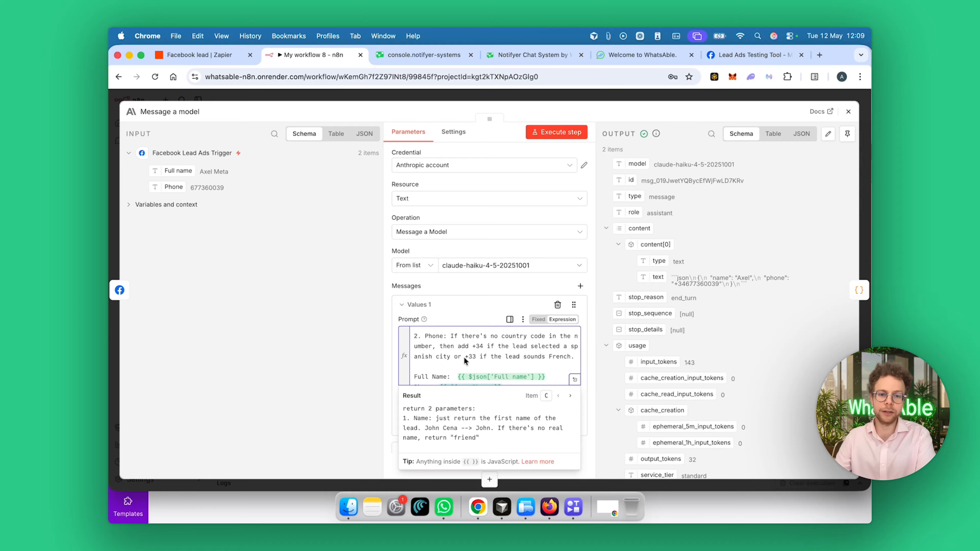
pyautogui.click(532, 348)
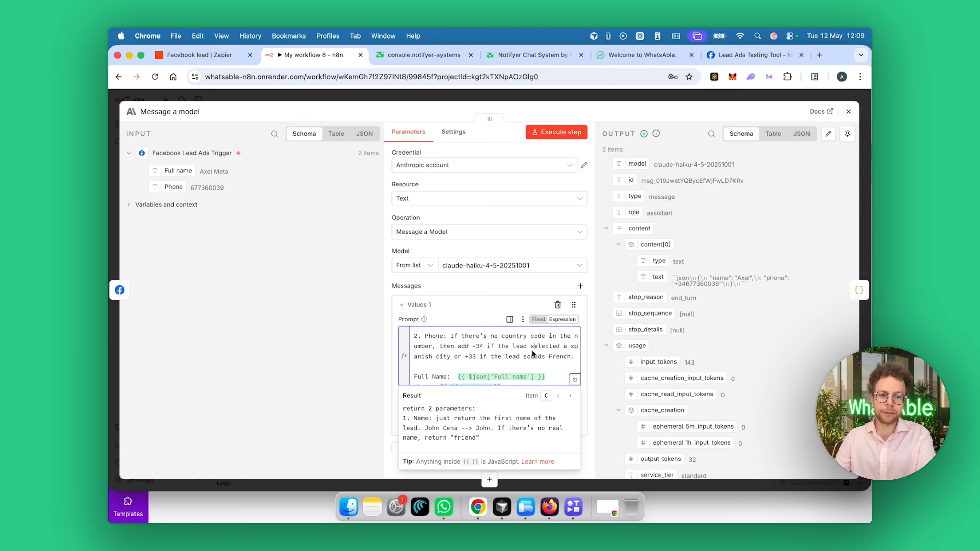
pyautogui.moveTo(471, 347); pyautogui.dragTo(482, 349)
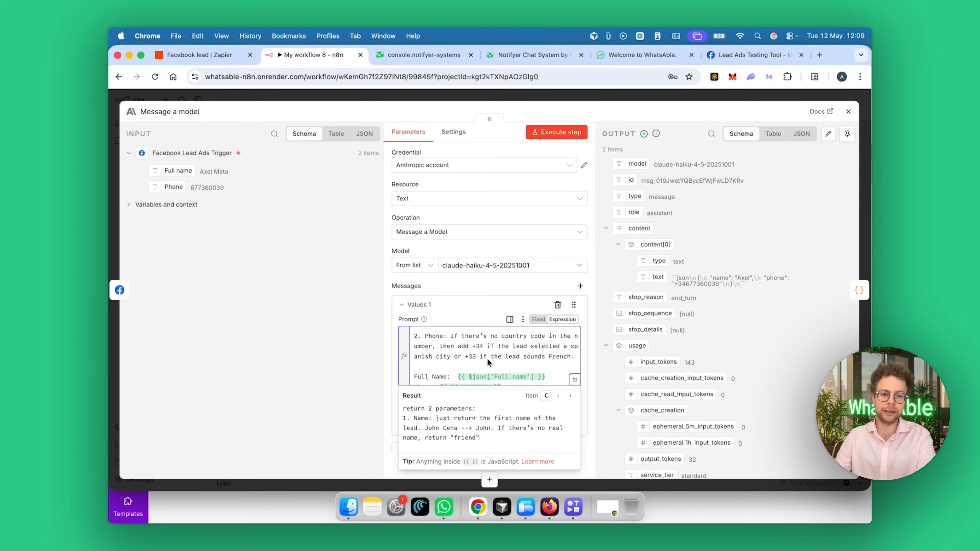
pyautogui.scroll(-2, 487, 359)
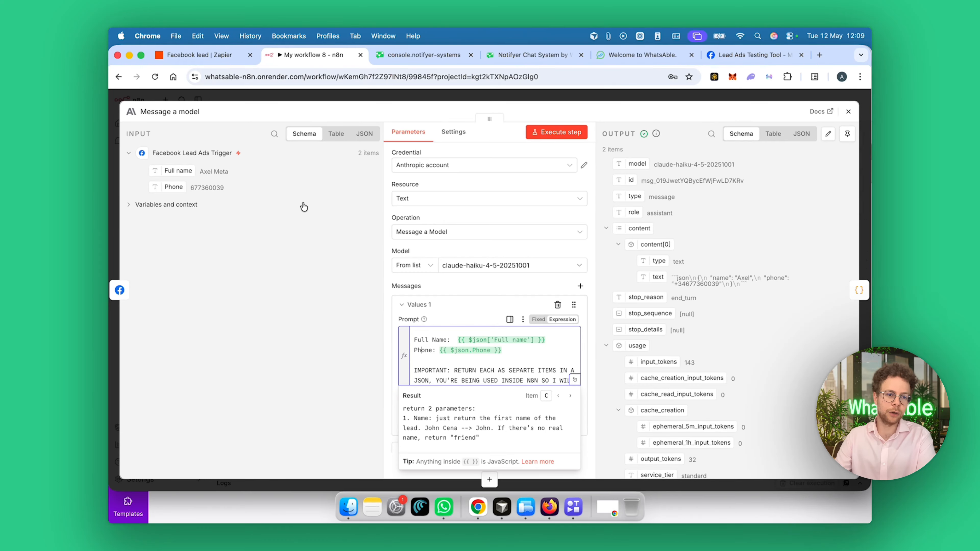
pyautogui.scroll(-4, 466, 361)
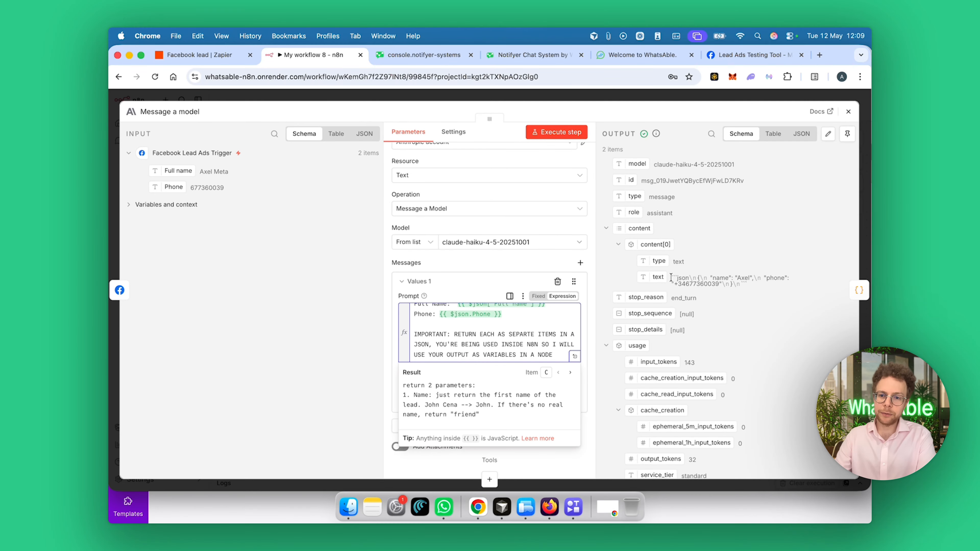
pyautogui.moveTo(670, 277); pyautogui.dragTo(744, 291)
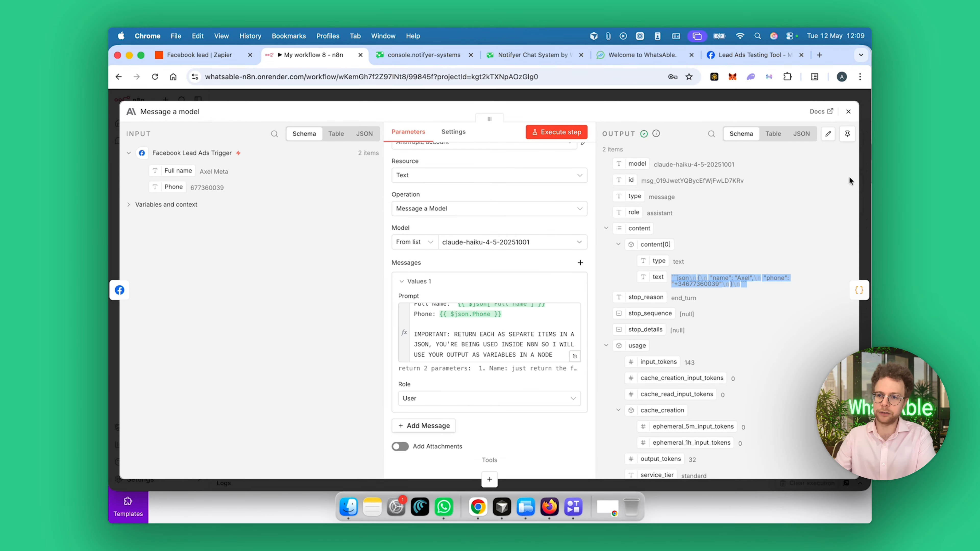
pyautogui.click(847, 112)
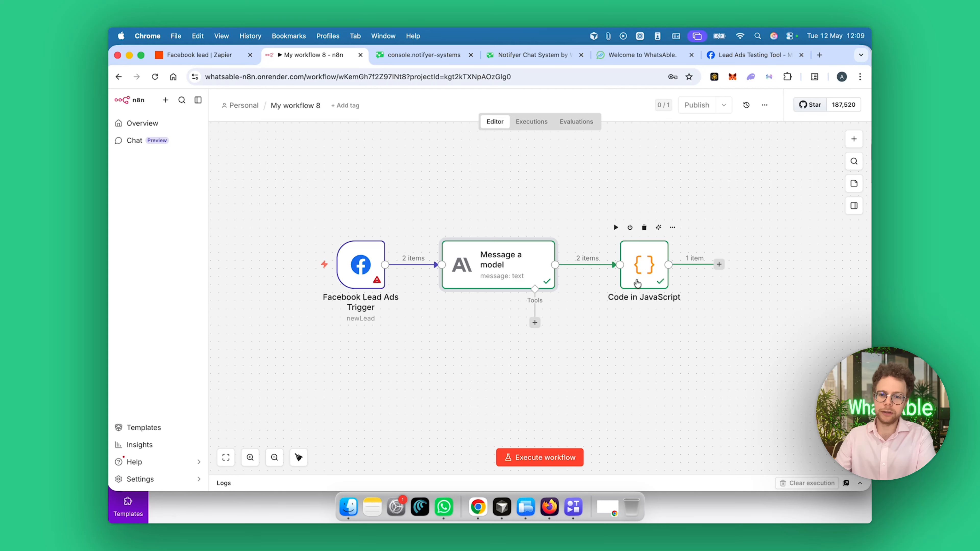
# - Confirm the Code in JavaScript output has name and +34 phone, then add a following step
pyautogui.doubleClick(636, 278)
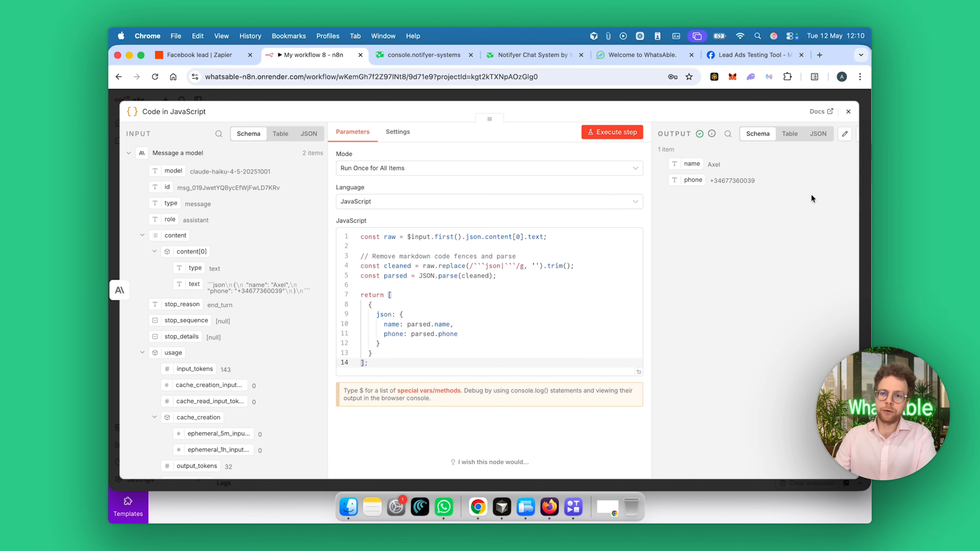
pyautogui.moveTo(721, 180); pyautogui.dragTo(708, 181)
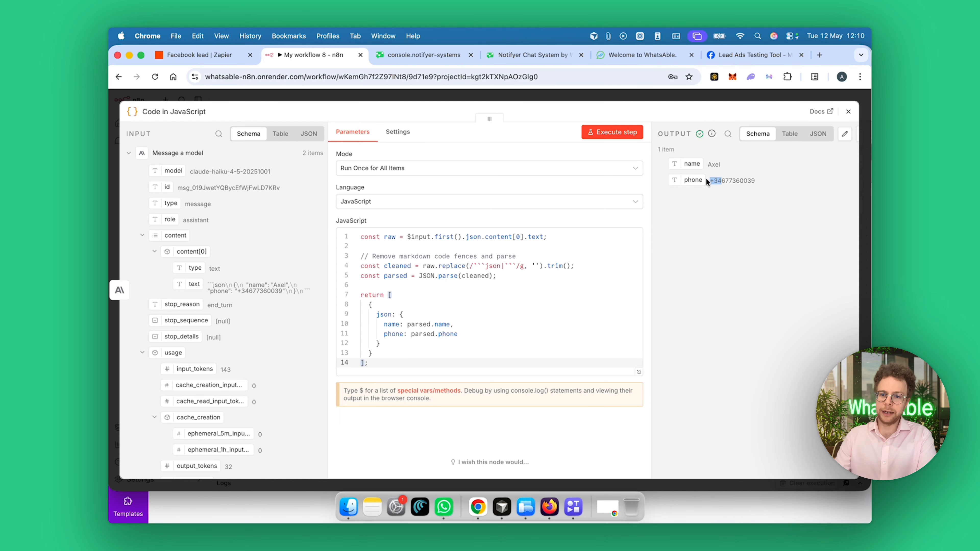
pyautogui.click(844, 114)
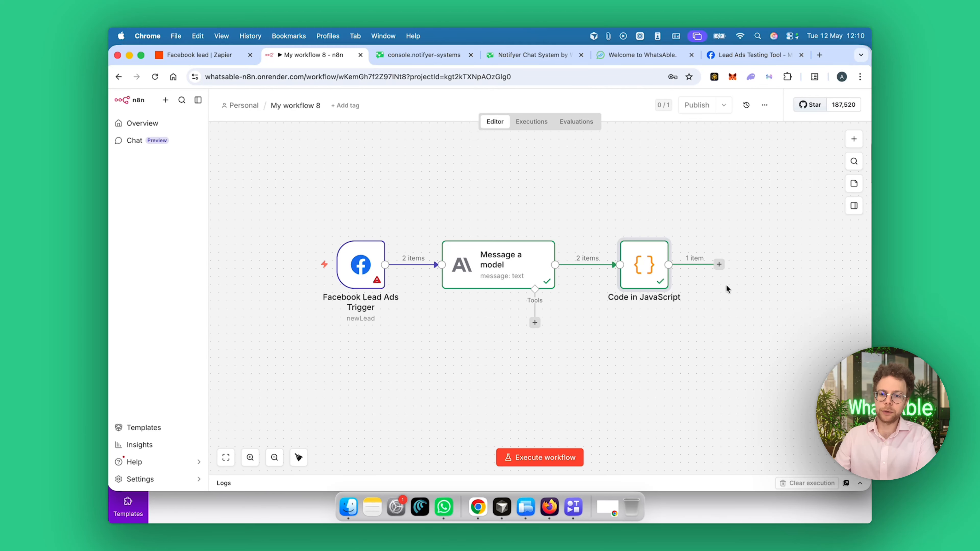
pyautogui.click(718, 265)
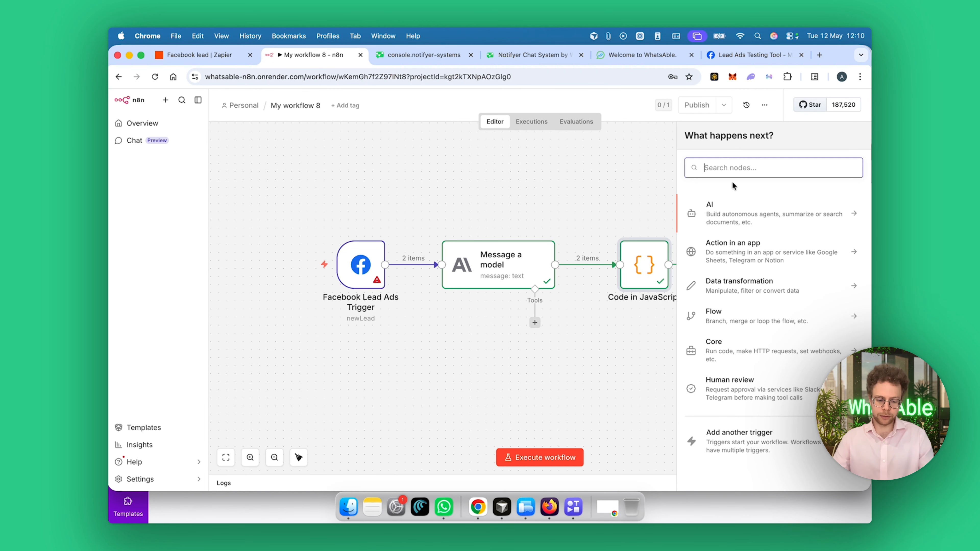
# - Add a WhatsApp send-message-template step with the code step's phone mapped into Phone Number
pyautogui.write('whats')
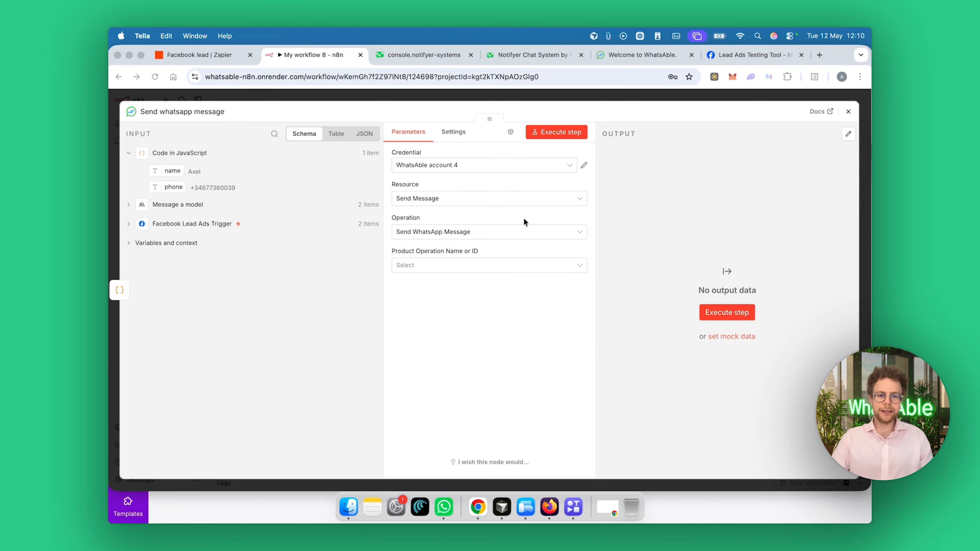
pyautogui.click(521, 217)
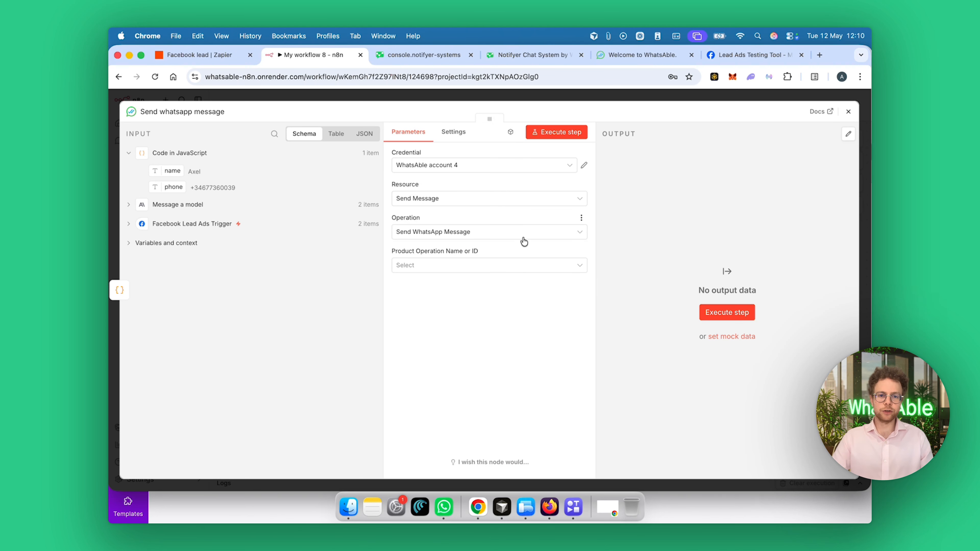
pyautogui.click(525, 267)
pyautogui.click(523, 295)
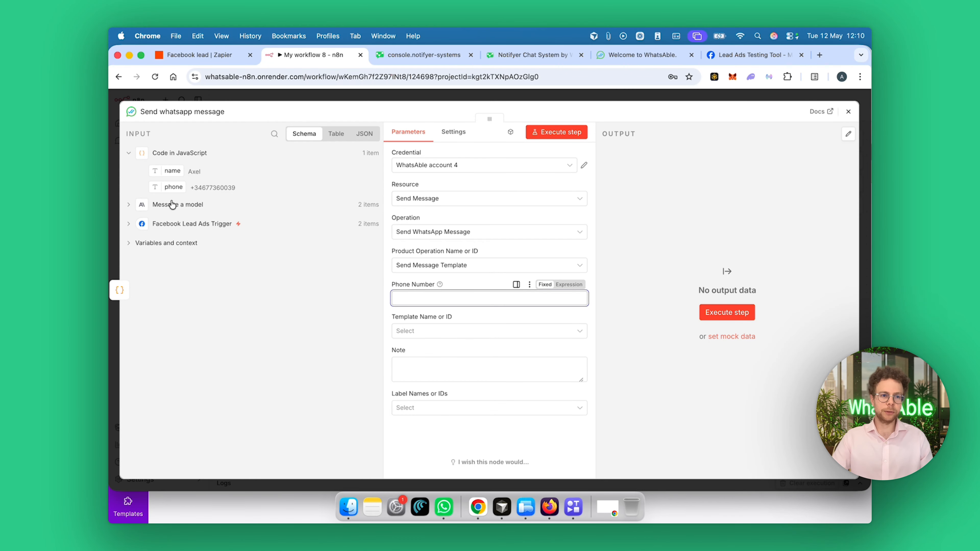
pyautogui.moveTo(170, 187); pyautogui.dragTo(463, 298)
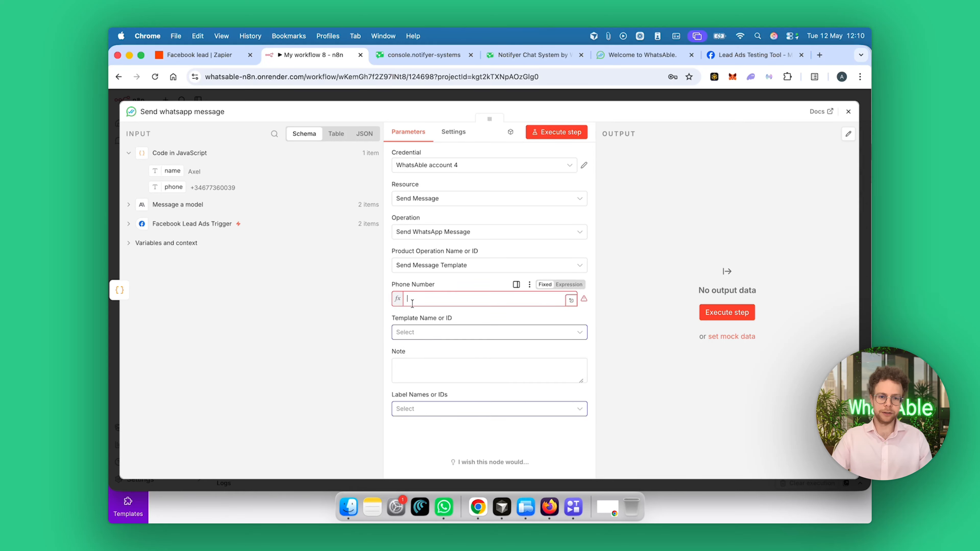
pyautogui.click(364, 339)
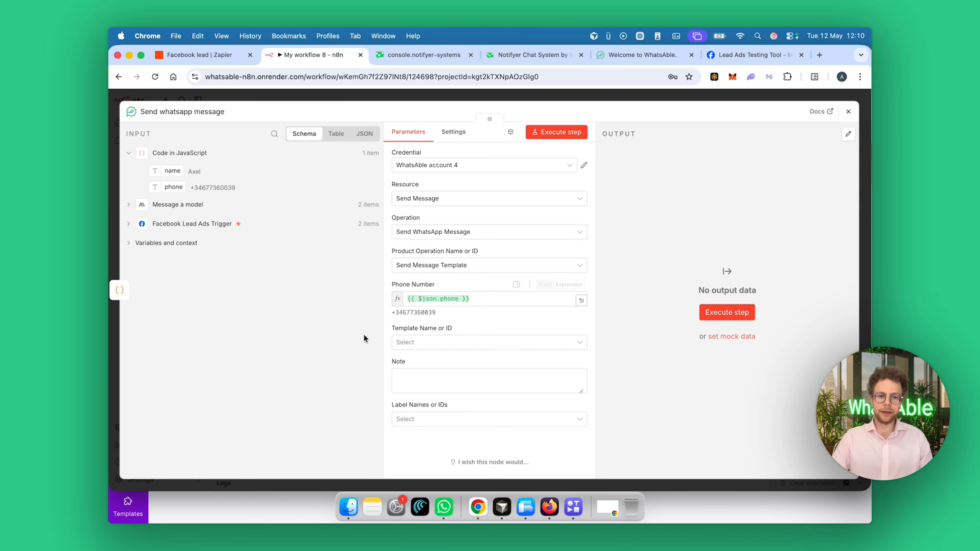
# - Try the follow_up template, check the mapped phone, then clear the template
pyautogui.click(440, 341)
pyautogui.scroll(-3, 457, 272)
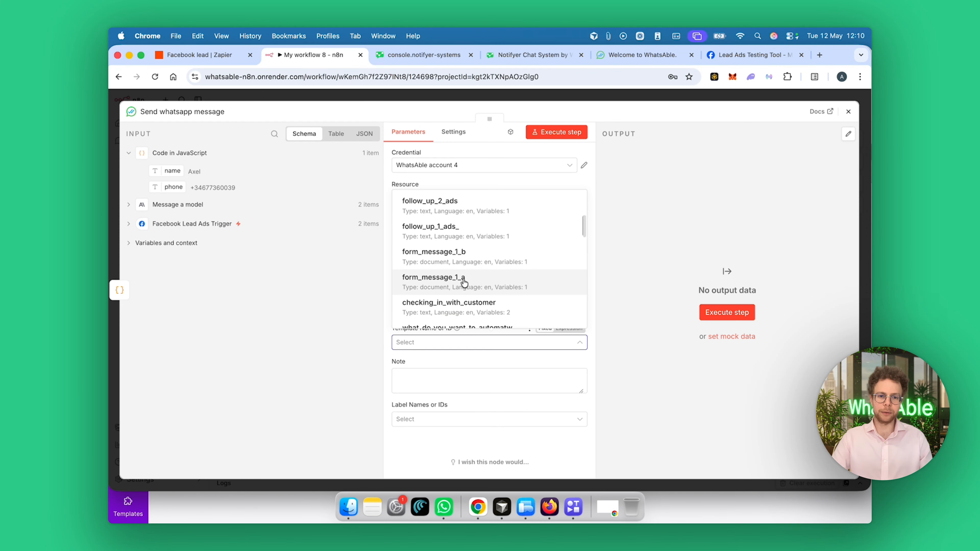
pyautogui.scroll(-3, 462, 266)
pyautogui.click(464, 292)
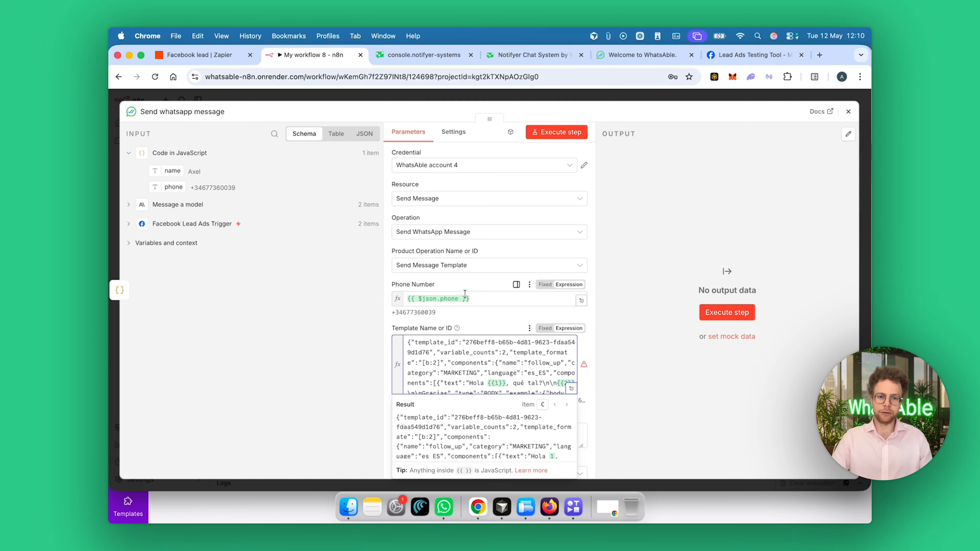
pyautogui.click(489, 300)
pyautogui.click(334, 371)
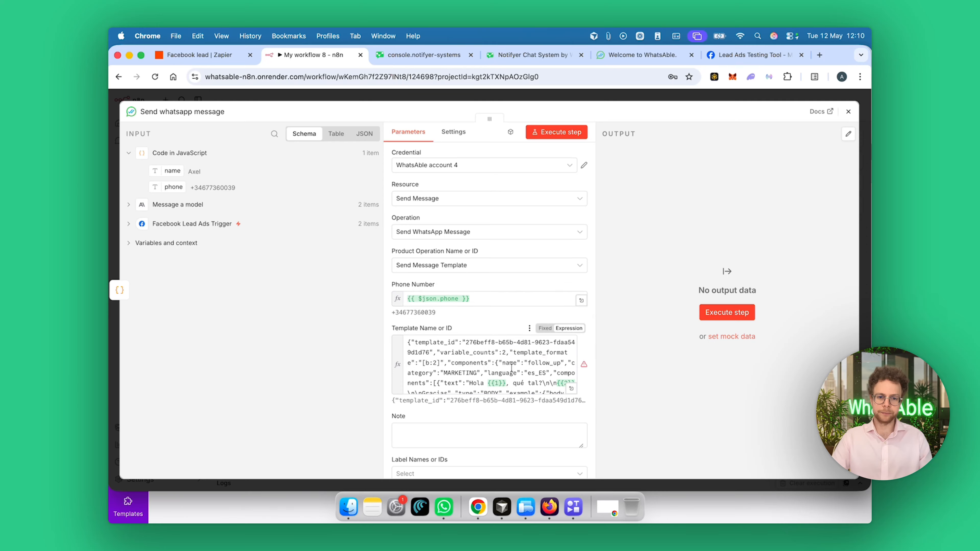
pyautogui.click(522, 364)
pyautogui.press('super+a')
pyautogui.press('BackSpace')
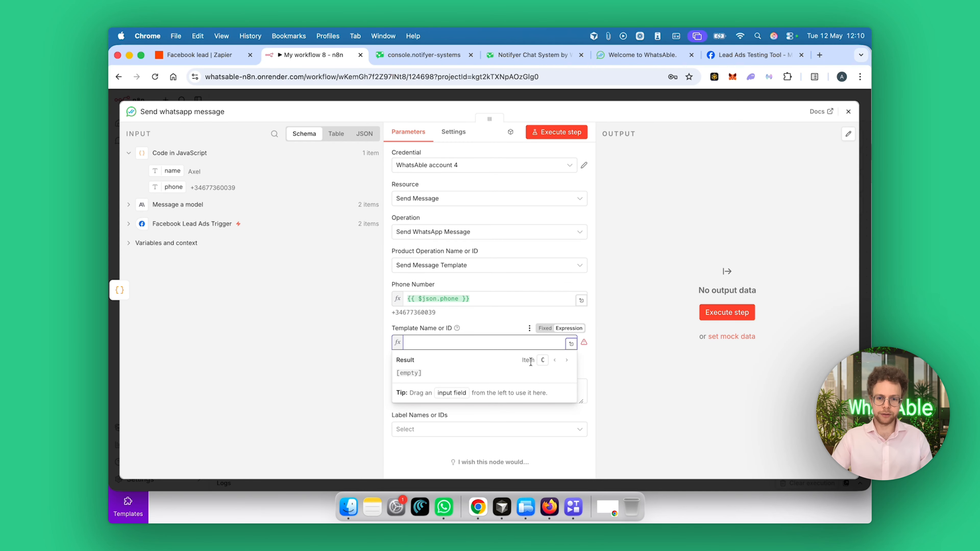
# - Try the company_overview_pdf template, then clear it again
pyautogui.click(546, 328)
pyautogui.click(516, 343)
pyautogui.scroll(-4, 493, 289)
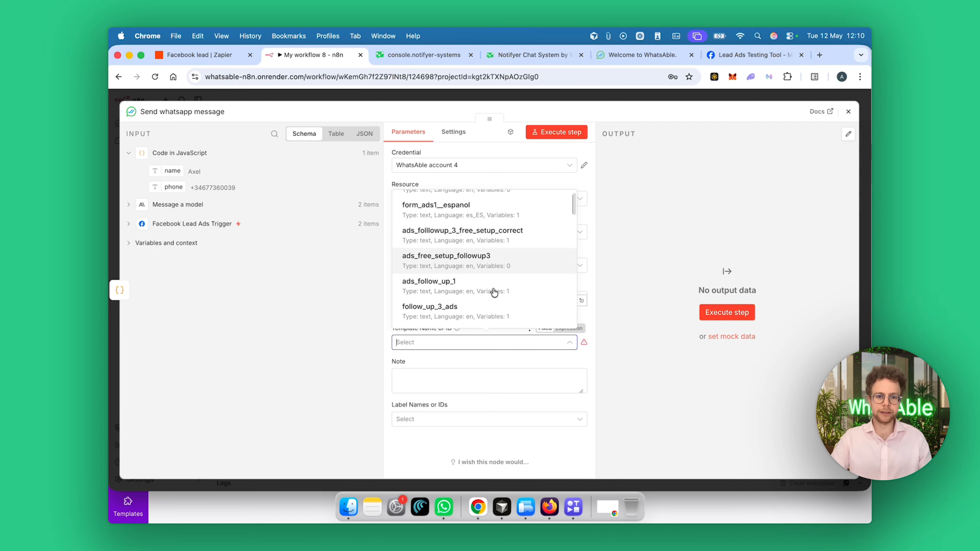
pyautogui.scroll(-5, 496, 280)
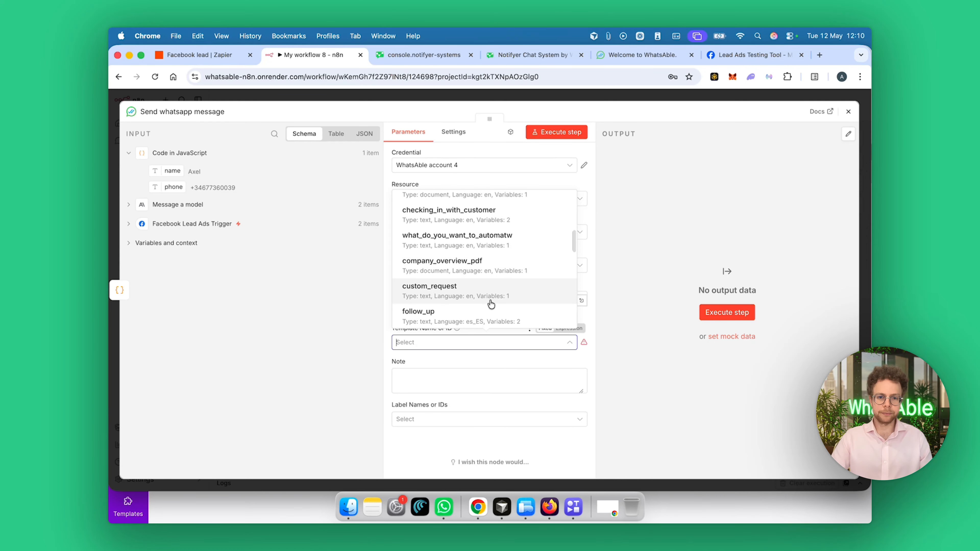
pyautogui.moveTo(490, 311); pyautogui.dragTo(504, 273)
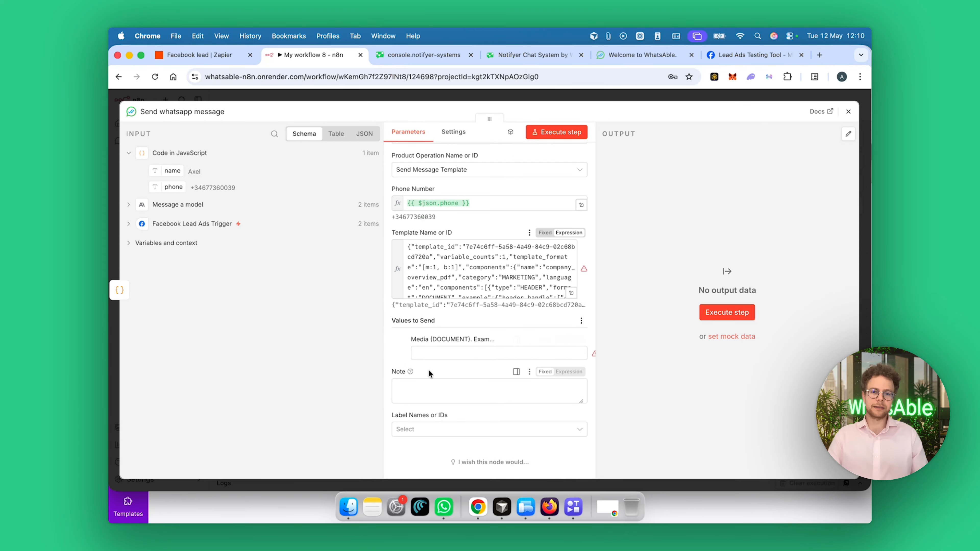
pyautogui.click(505, 348)
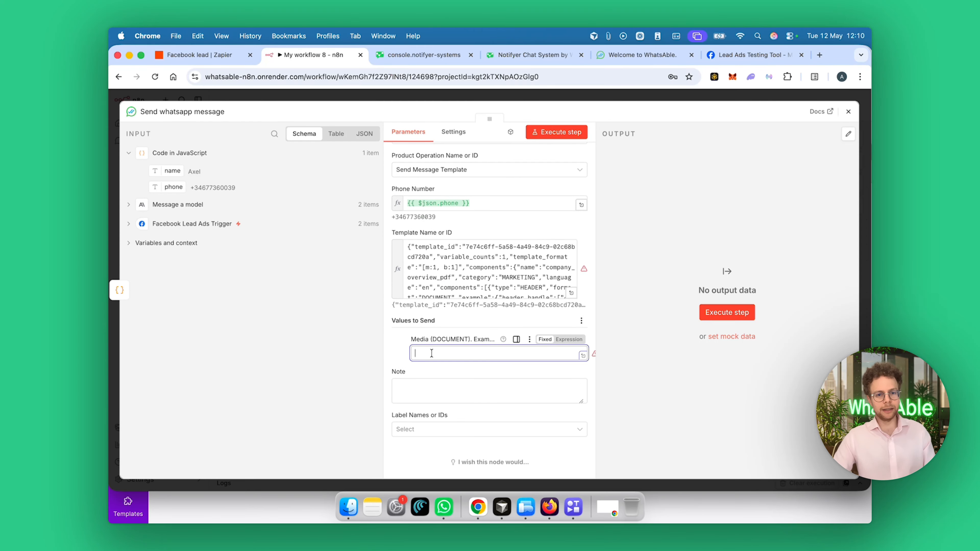
pyautogui.click(499, 258)
pyautogui.press('super+a')
pyautogui.press('BackSpace')
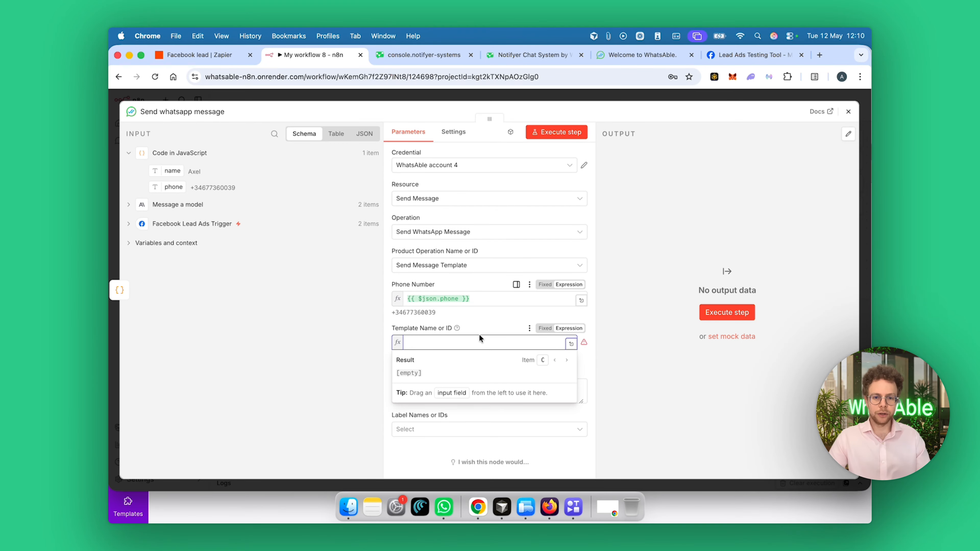
# - Try the check_status_of_customer and ads_free_setup_followup3 templates, then browse the list again
pyautogui.click(545, 329)
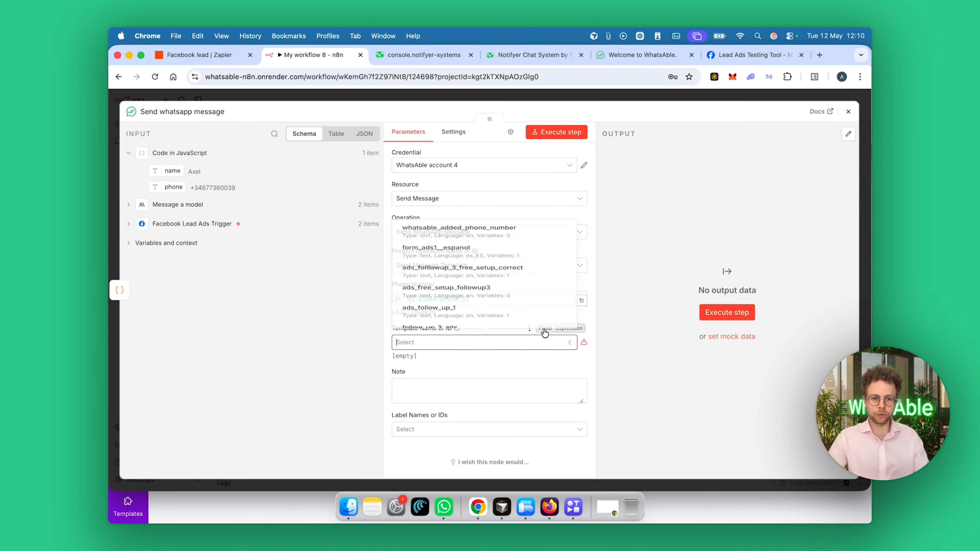
pyautogui.scroll(-5, 497, 313)
pyautogui.click(497, 314)
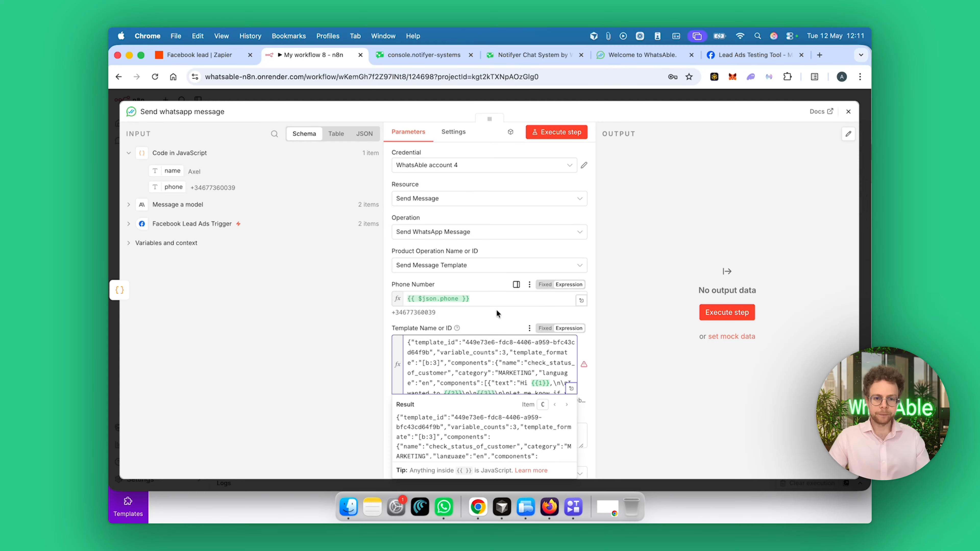
pyautogui.scroll(-2, 491, 328)
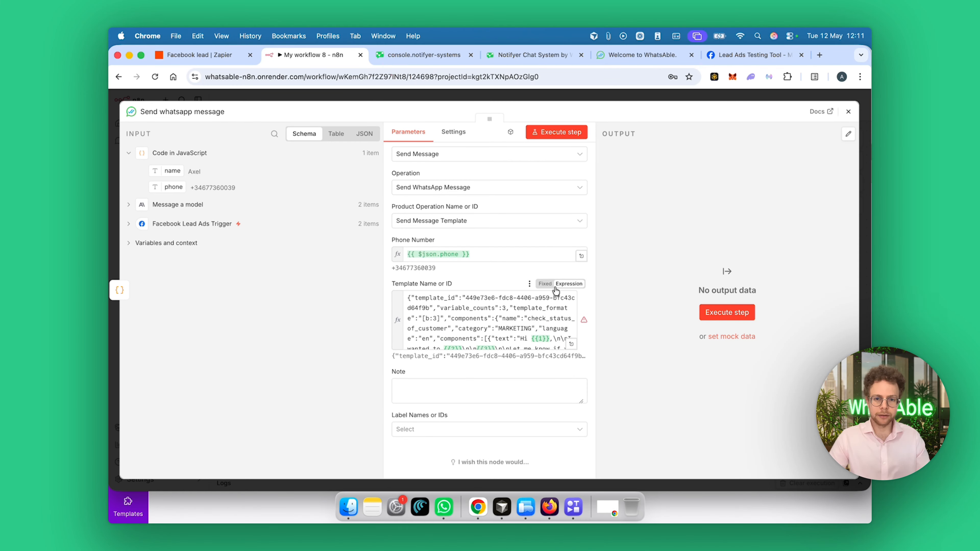
pyautogui.click(545, 284)
pyautogui.click(515, 278)
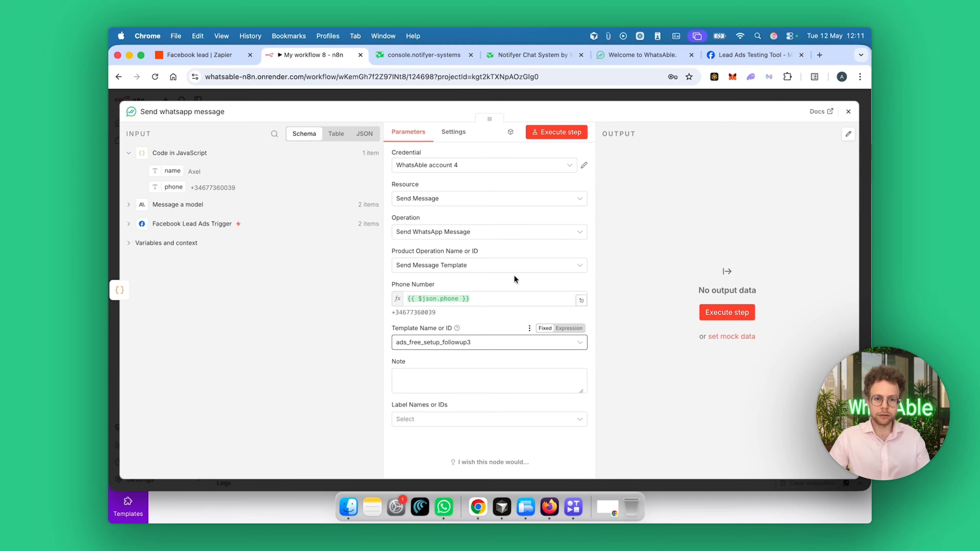
pyautogui.click(535, 340)
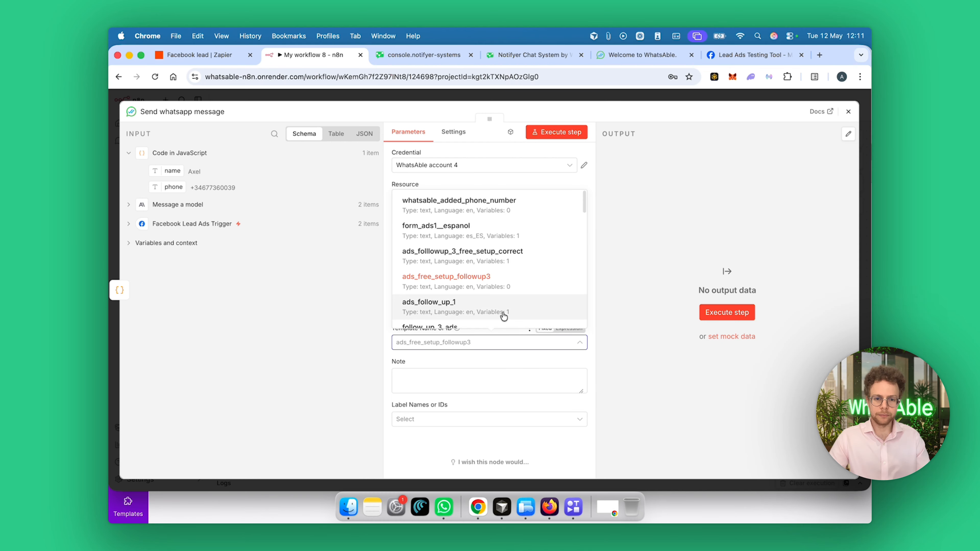
pyautogui.scroll(-5, 500, 317)
# - Choose the checking_in_with_customer template and map the lead's name into Body 1
pyautogui.click(511, 244)
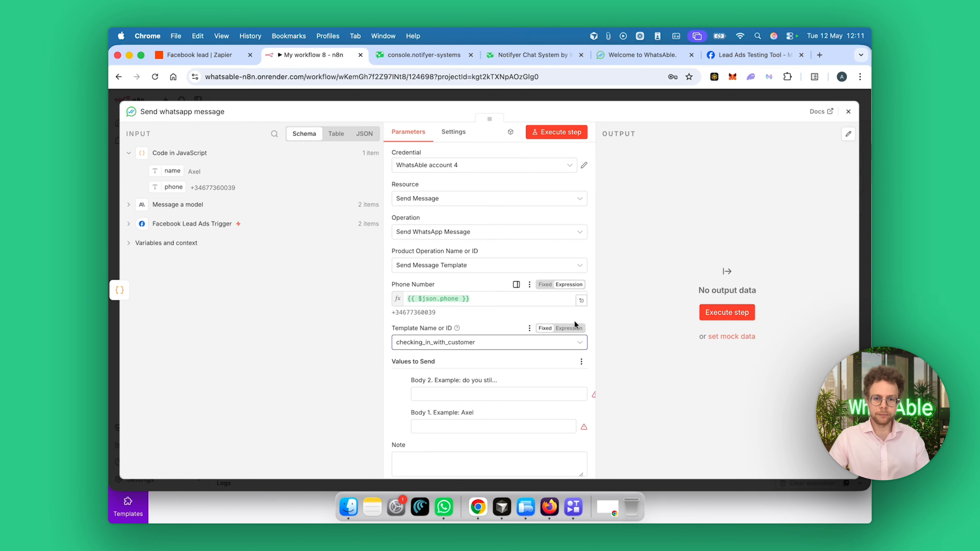
pyautogui.scroll(-1, 493, 363)
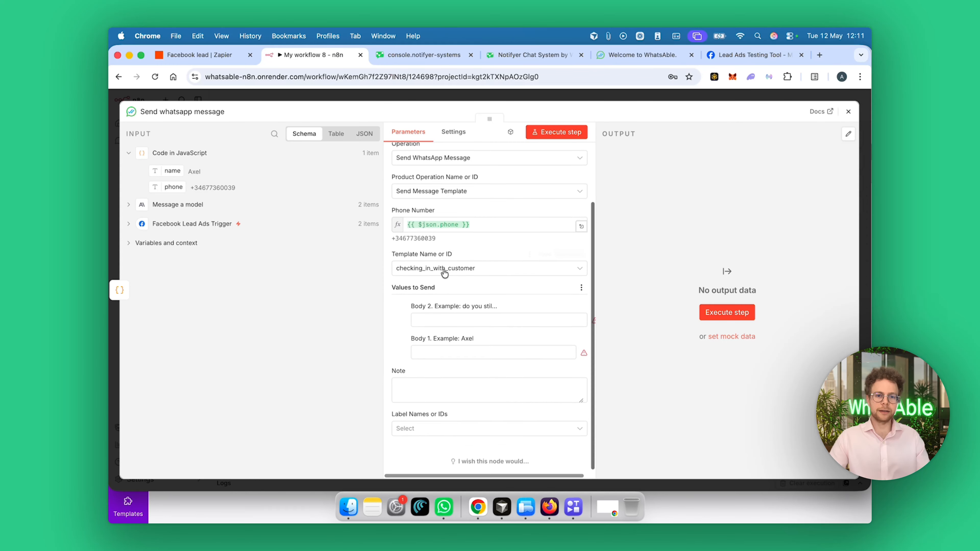
pyautogui.click(455, 358)
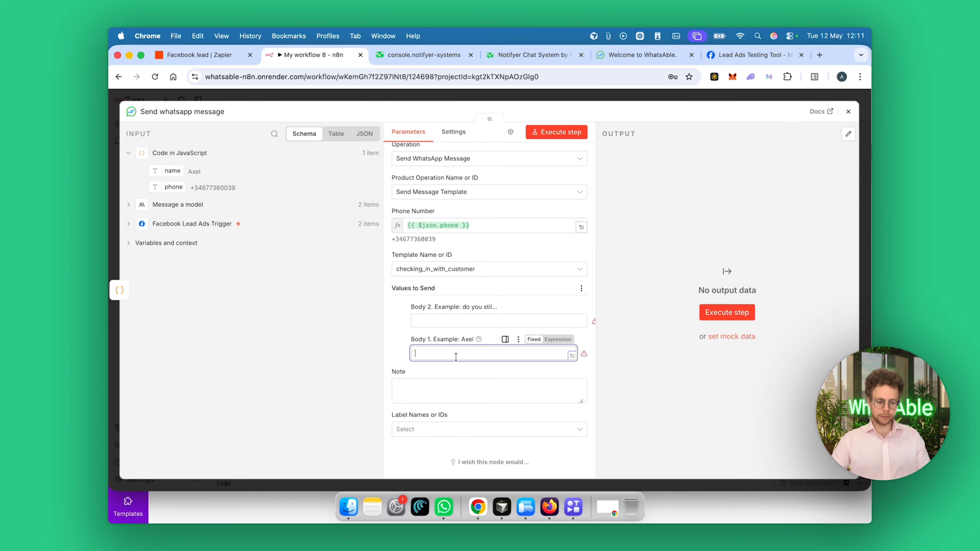
pyautogui.moveTo(173, 171); pyautogui.dragTo(444, 351)
pyautogui.click(438, 319)
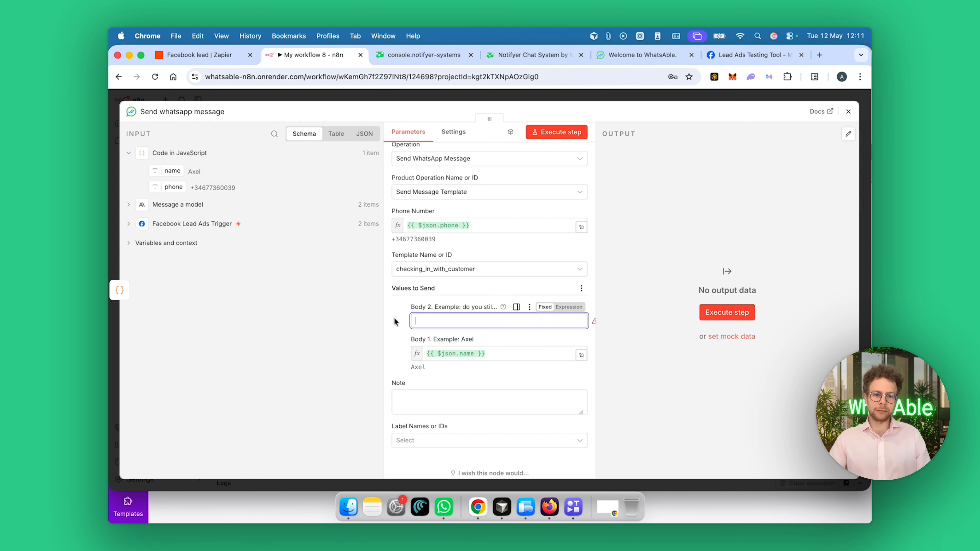
# - Set Body 2 to 'renting the home' and the Note to 'Name;' plus the trigger's Full name
pyautogui.write('renting the home')
pyautogui.click(455, 402)
pyautogui.write('Name;')
pyautogui.click(129, 153)
pyautogui.click(129, 191)
pyautogui.moveTo(178, 209); pyautogui.dragTo(490, 404)
pyautogui.click(491, 409)
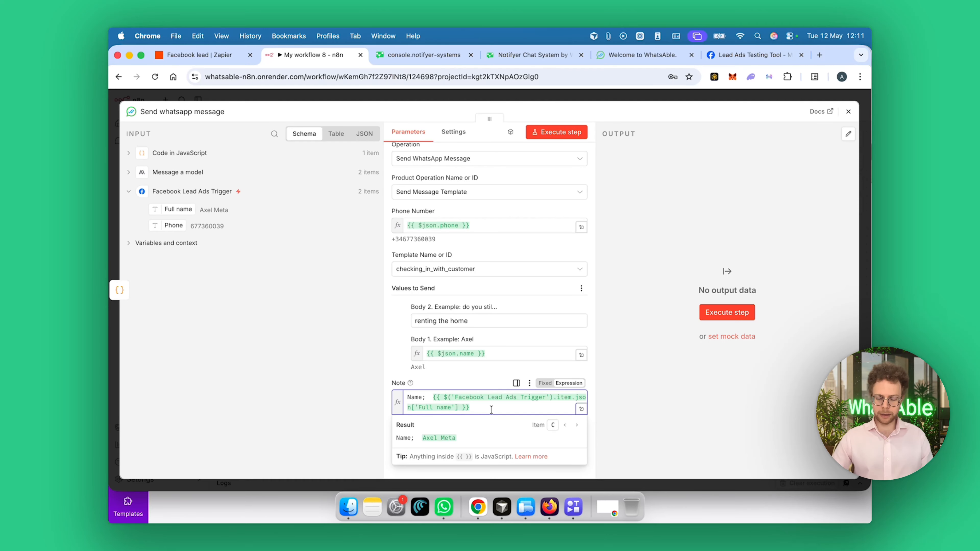
# - Finish the note with a line break and glance at the Notifyer chat page
pyautogui.press('Return')
pyautogui.press('Return')
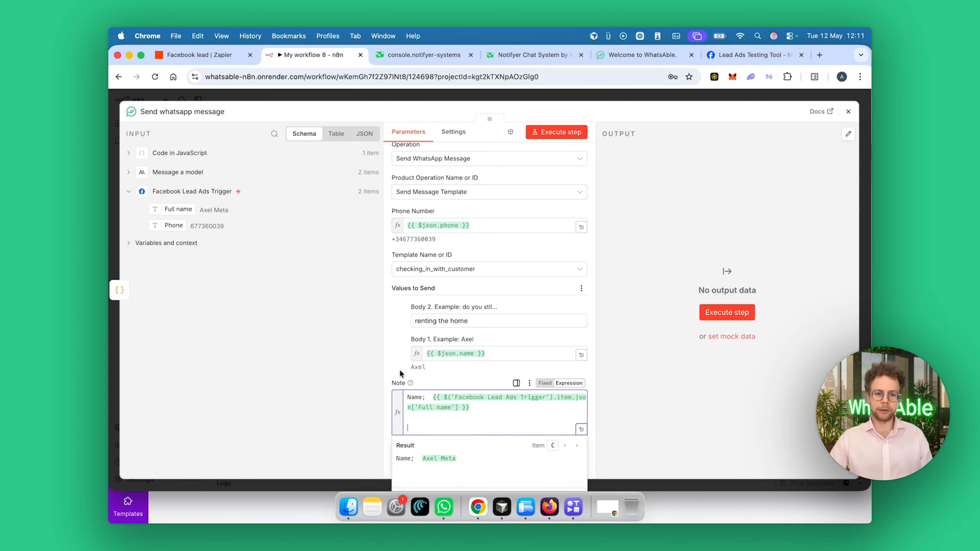
pyautogui.click(517, 120)
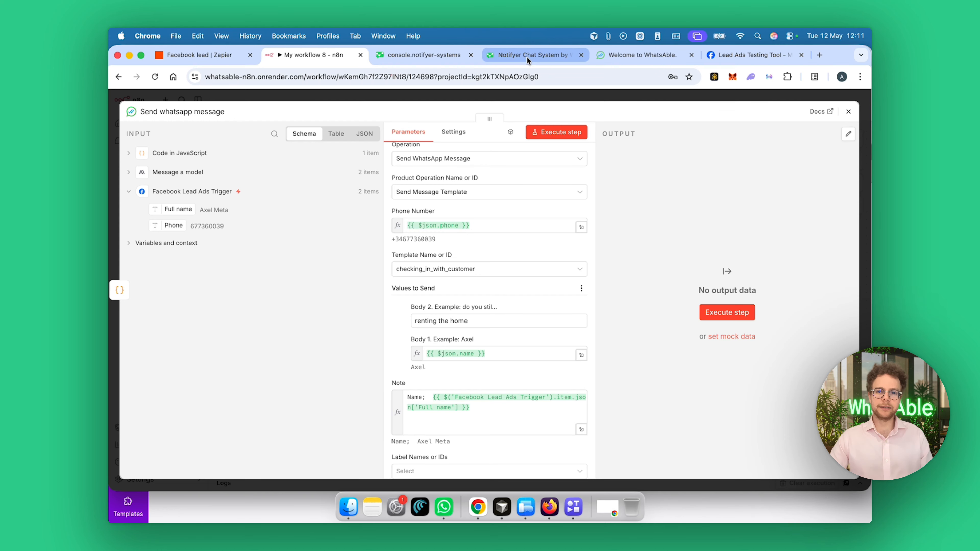
pyautogui.click(556, 55)
pyautogui.click(313, 55)
# - Apply the Agency label, converted to the expression {{ ["Agency"] }}
pyautogui.click(482, 429)
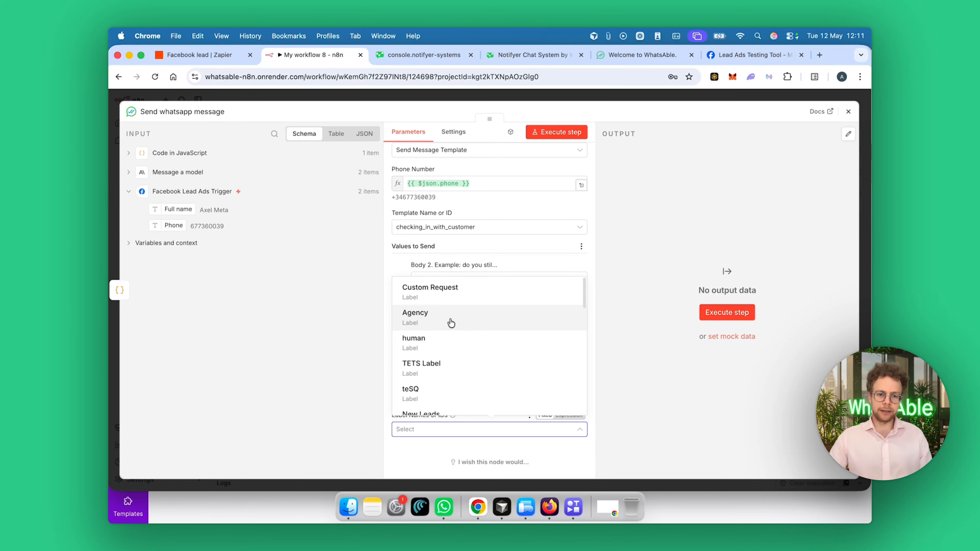
pyautogui.click(450, 323)
pyautogui.click(477, 440)
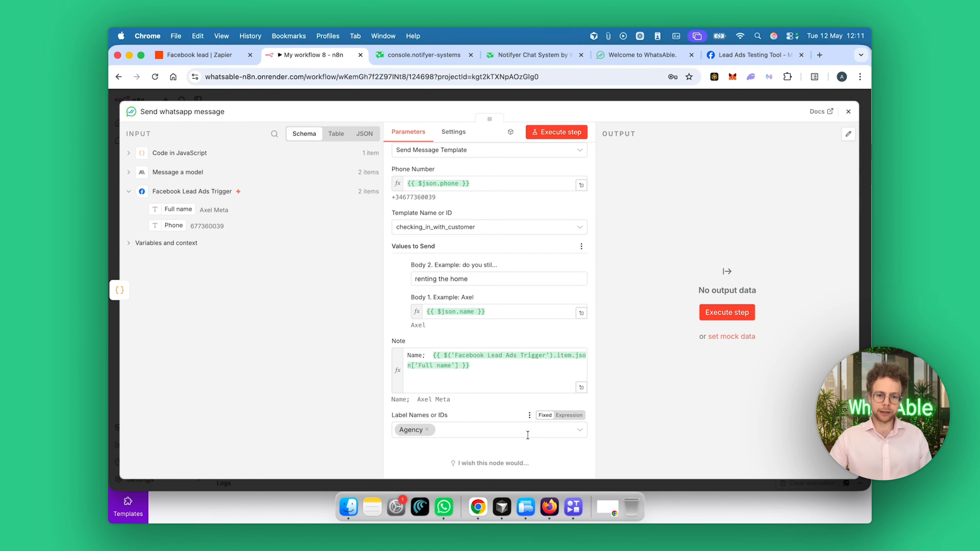
pyautogui.click(568, 415)
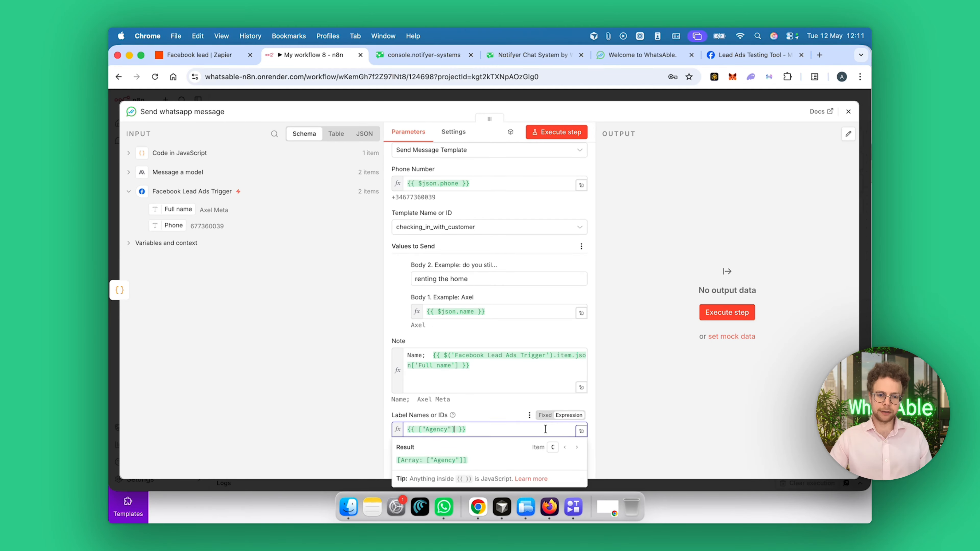
pyautogui.tripleClick(509, 433)
pyautogui.click(469, 411)
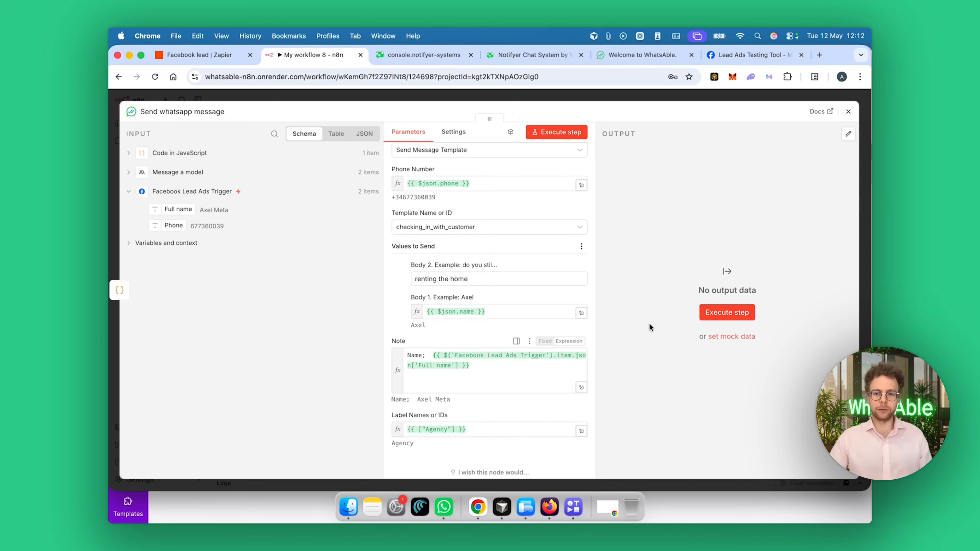
# - After the send-message step, add WhatsAble's Schedule whatsapp message action
pyautogui.click(847, 112)
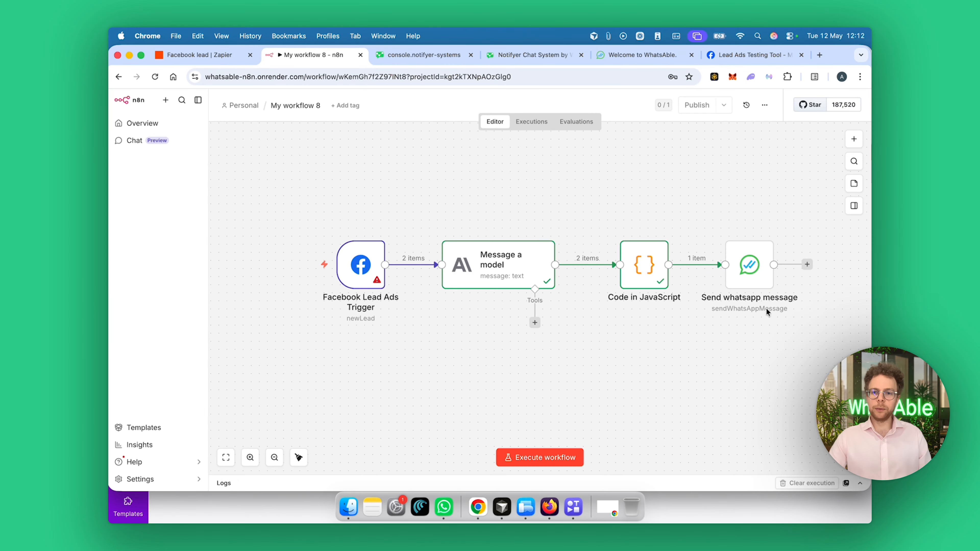
pyautogui.hscroll(3, 767, 311)
pyautogui.moveTo(721, 232)
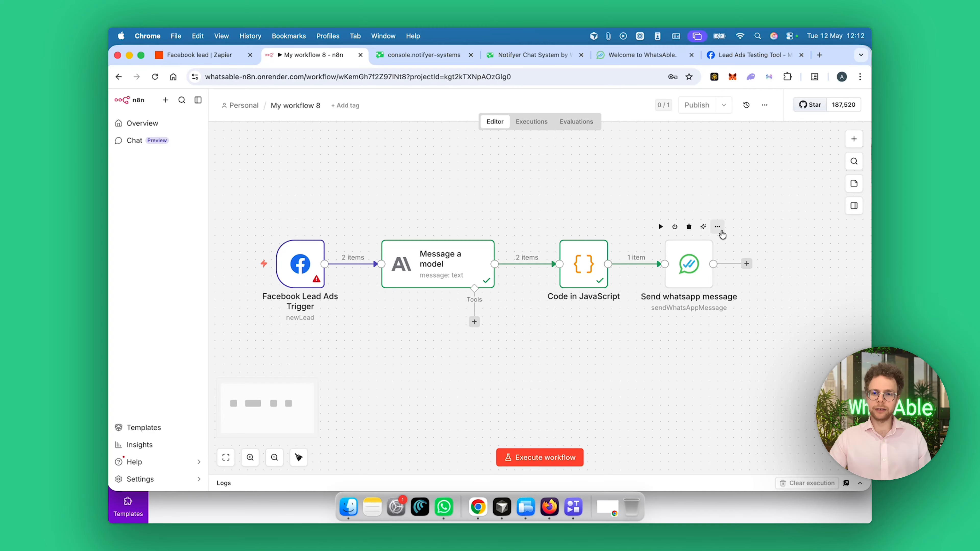
pyautogui.click(746, 263)
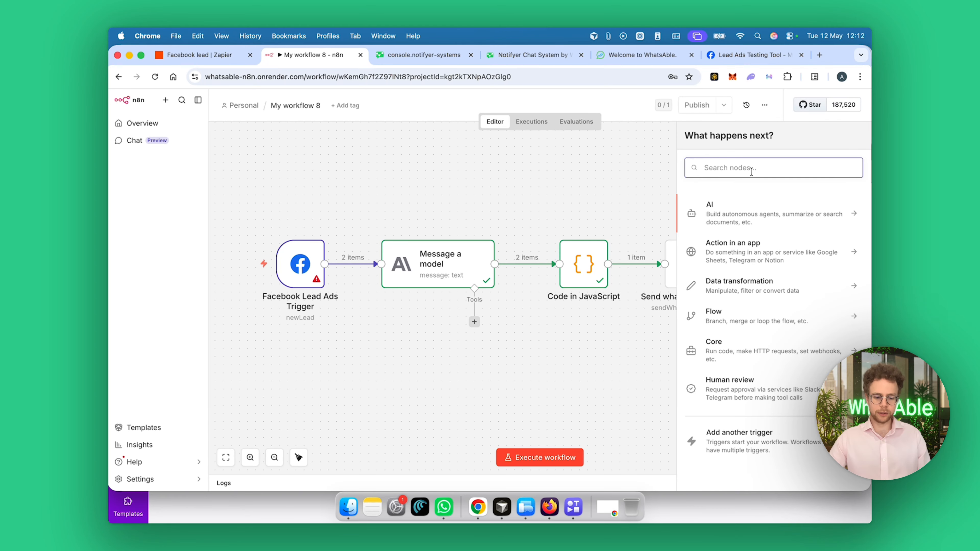
pyautogui.write('whatsab')
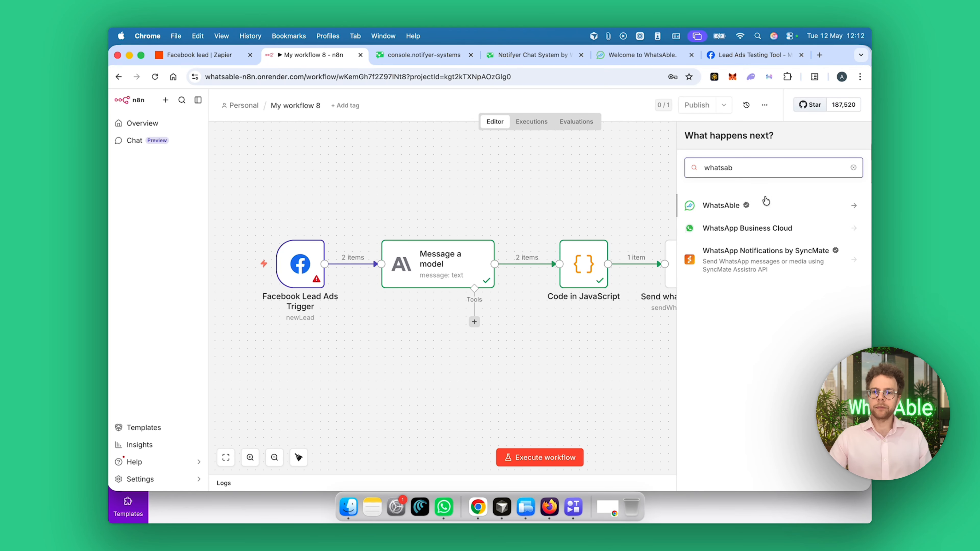
pyautogui.click(765, 203)
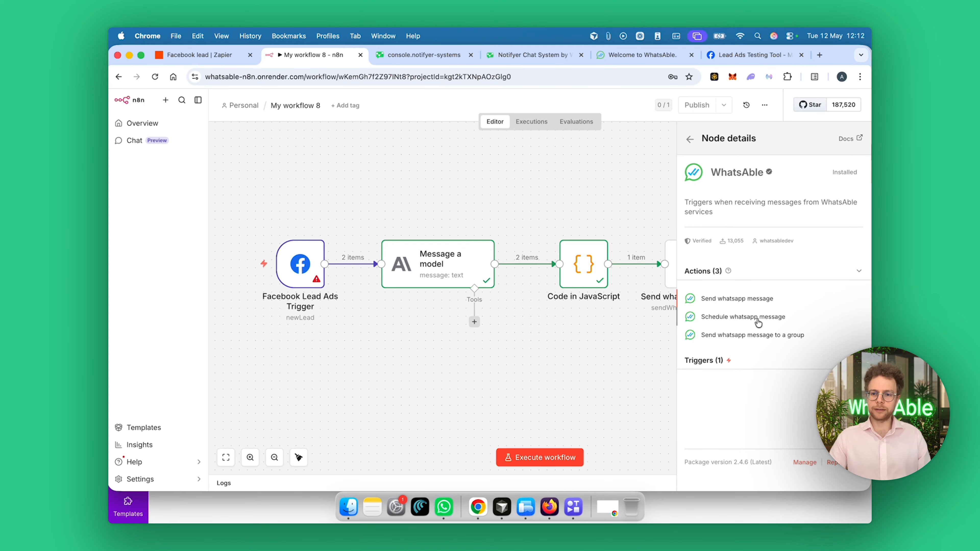
pyautogui.click(743, 316)
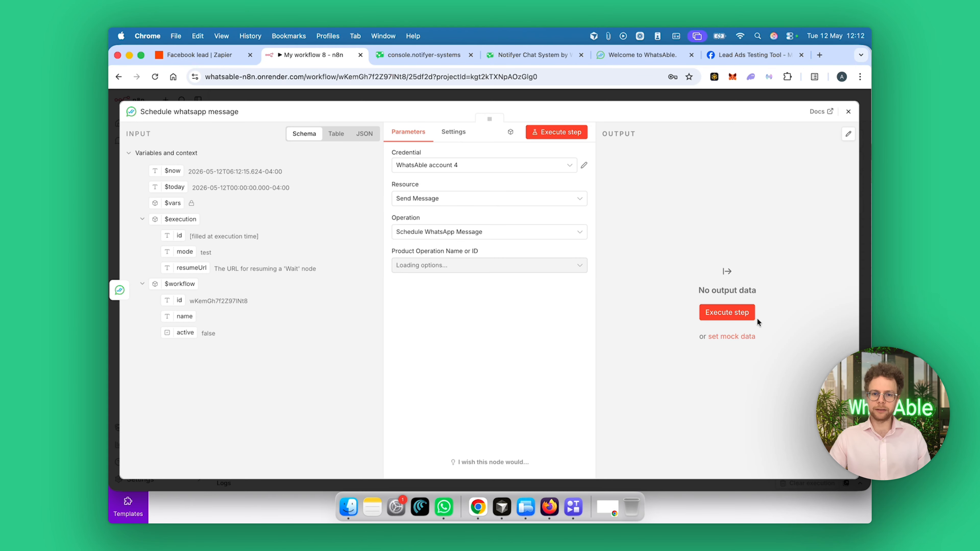
# - Use Send Message Template with the Code in JavaScript phone and template ads_follow_up_1
pyautogui.click(536, 264)
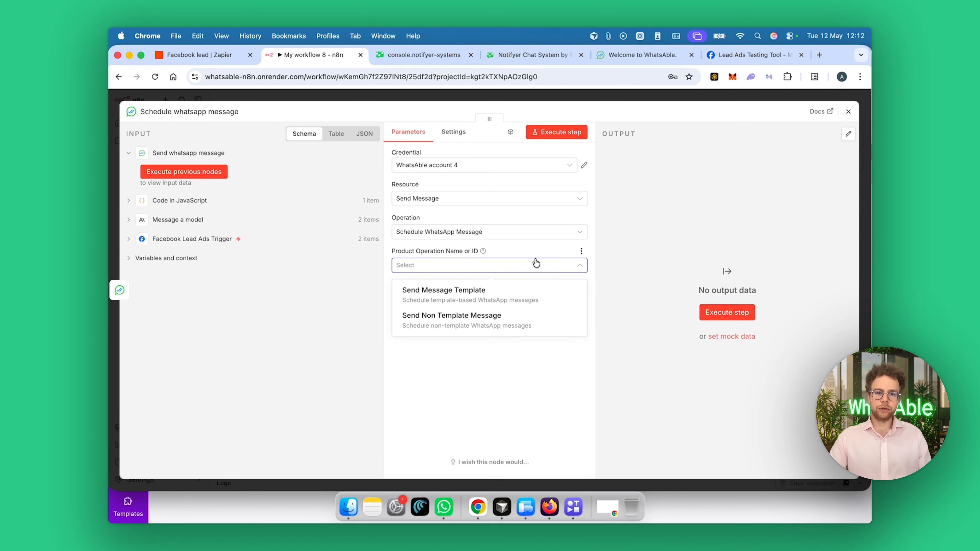
pyautogui.click(531, 304)
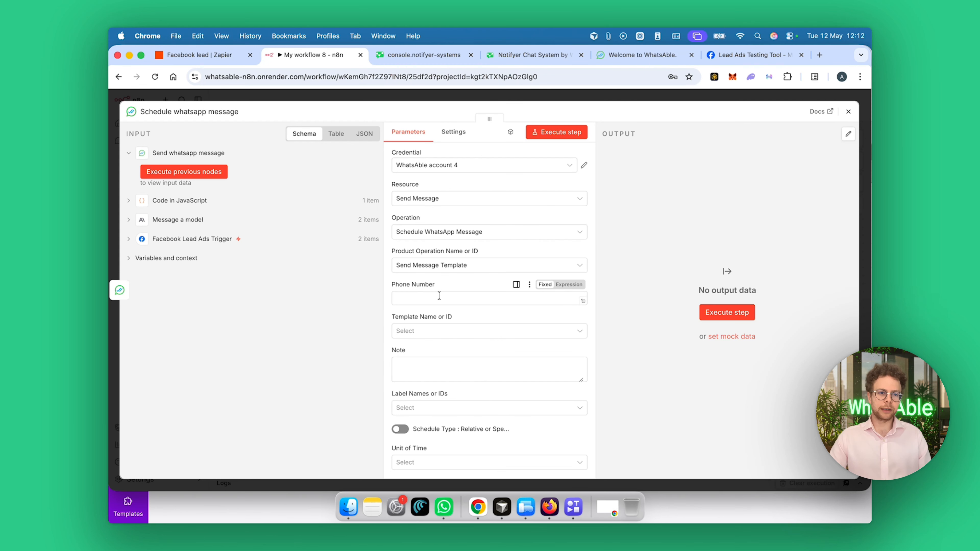
pyautogui.click(167, 201)
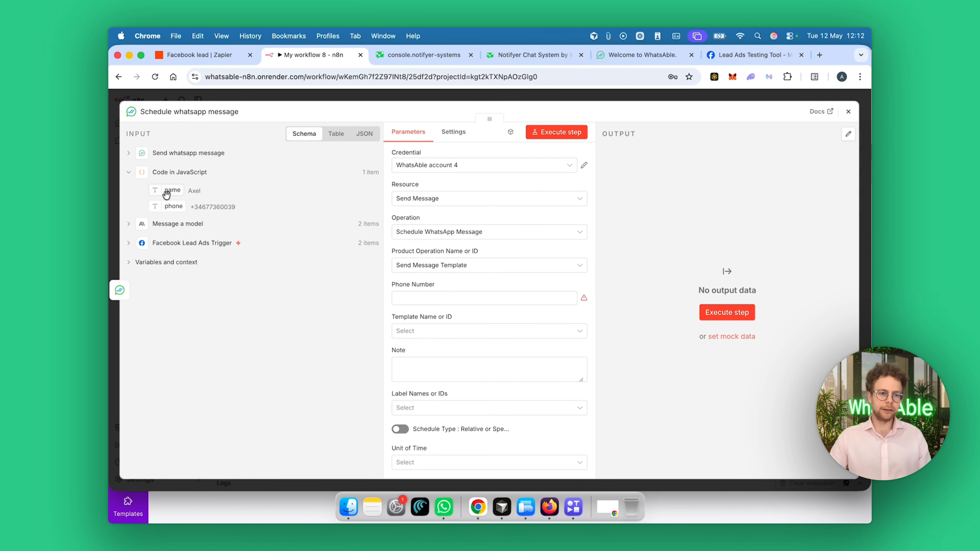
pyautogui.moveTo(173, 206); pyautogui.dragTo(441, 307)
pyautogui.moveTo(428, 302); pyautogui.dragTo(429, 301)
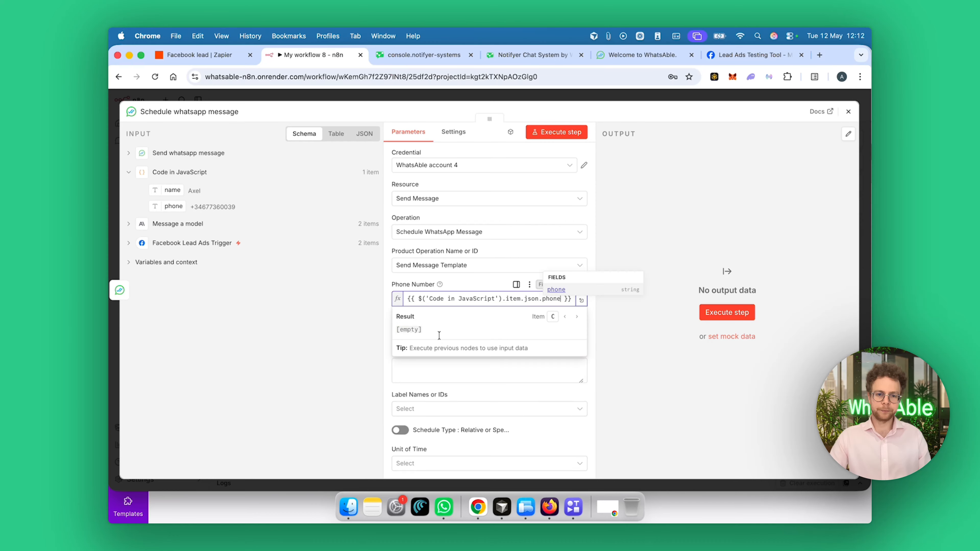
pyautogui.click(350, 319)
pyautogui.click(408, 341)
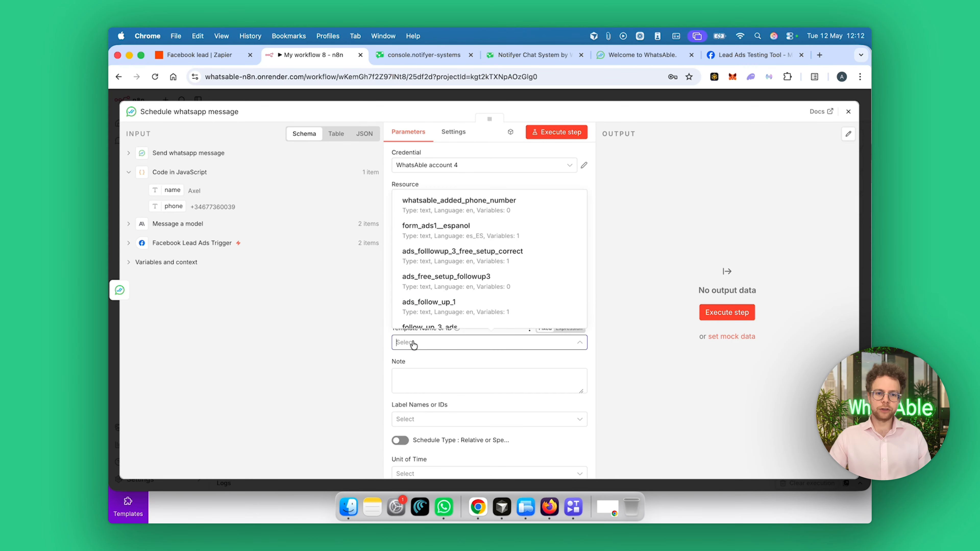
pyautogui.click(436, 305)
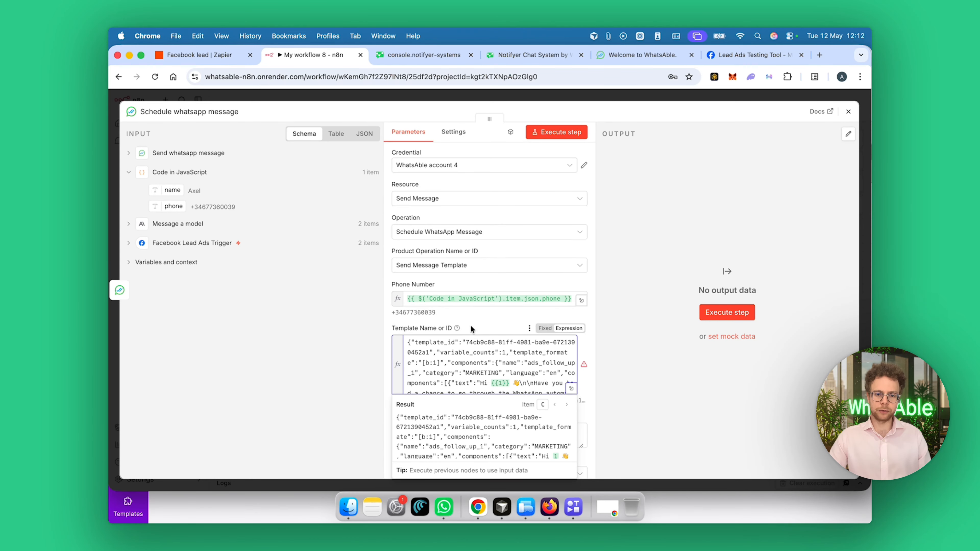
pyautogui.scroll(-6, 480, 311)
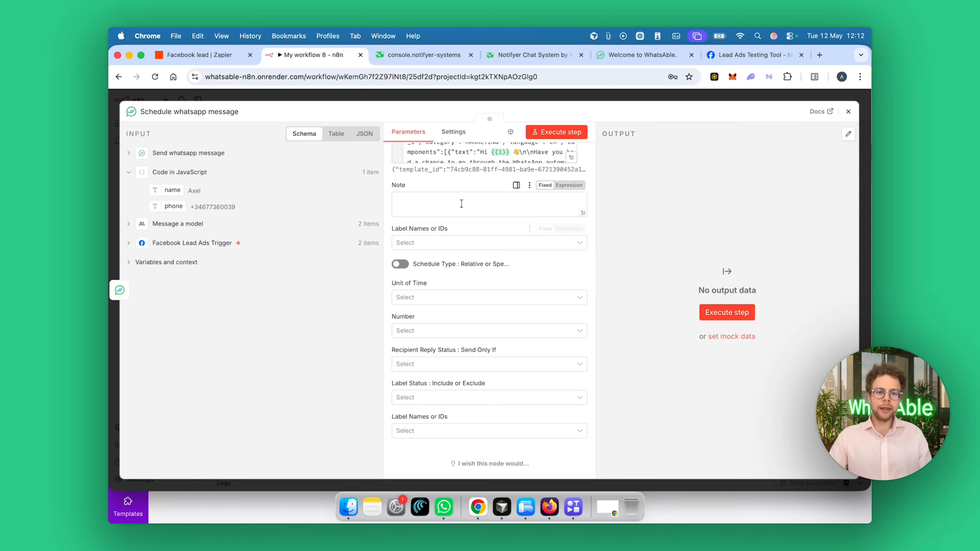
pyautogui.scroll(-1, 452, 301)
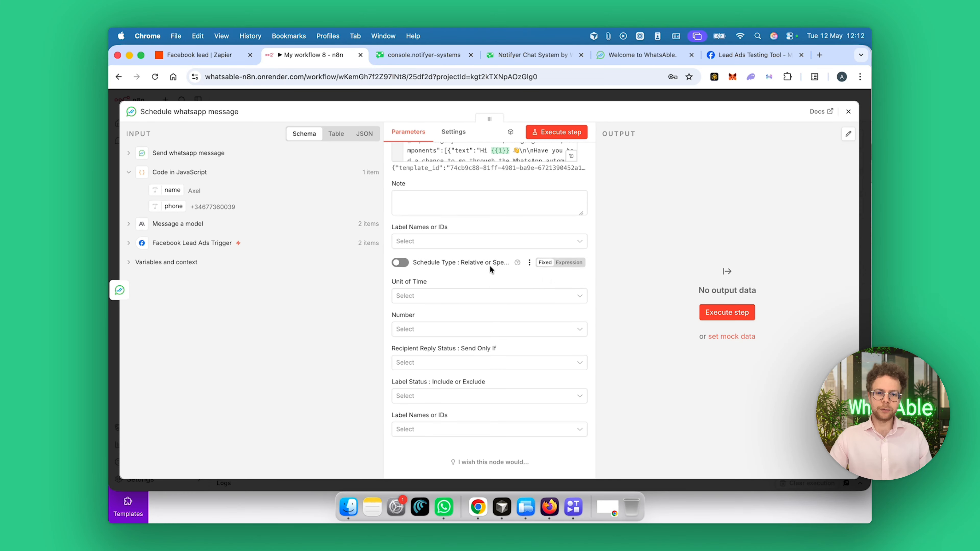
# - Set the scheduled message delay to 5 days
pyautogui.click(469, 300)
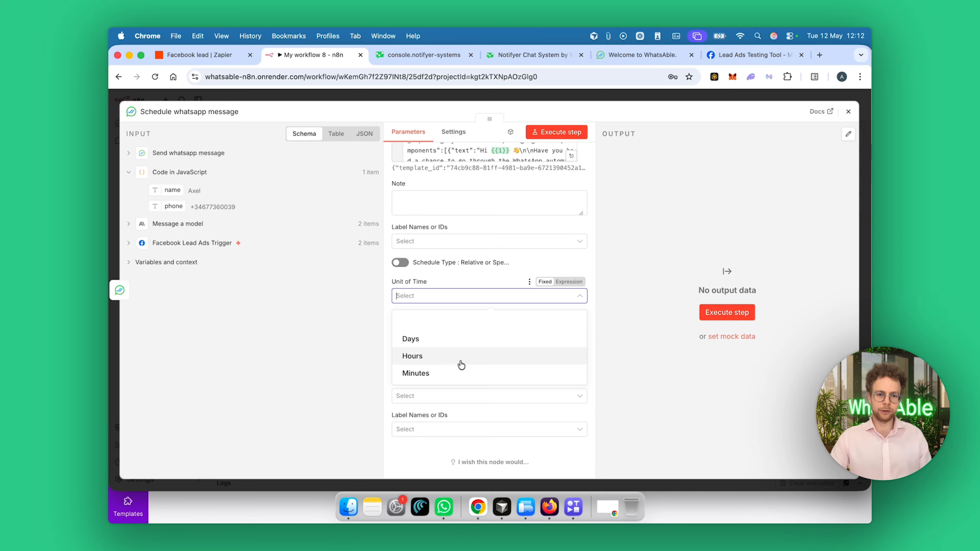
pyautogui.click(459, 339)
pyautogui.click(440, 331)
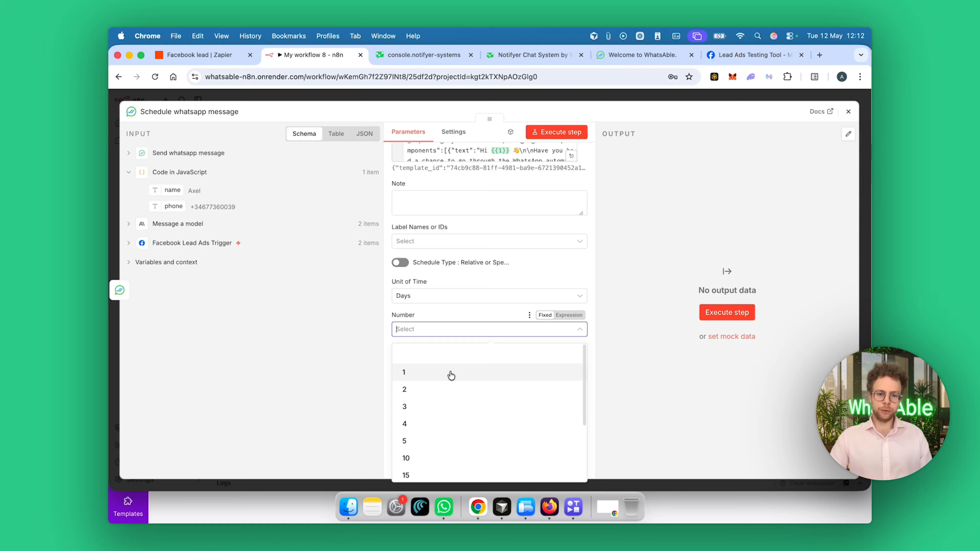
pyautogui.click(459, 442)
# - Set Recipient Reply Status to 'The Recipient Never Replied to Any Message'
pyautogui.click(436, 364)
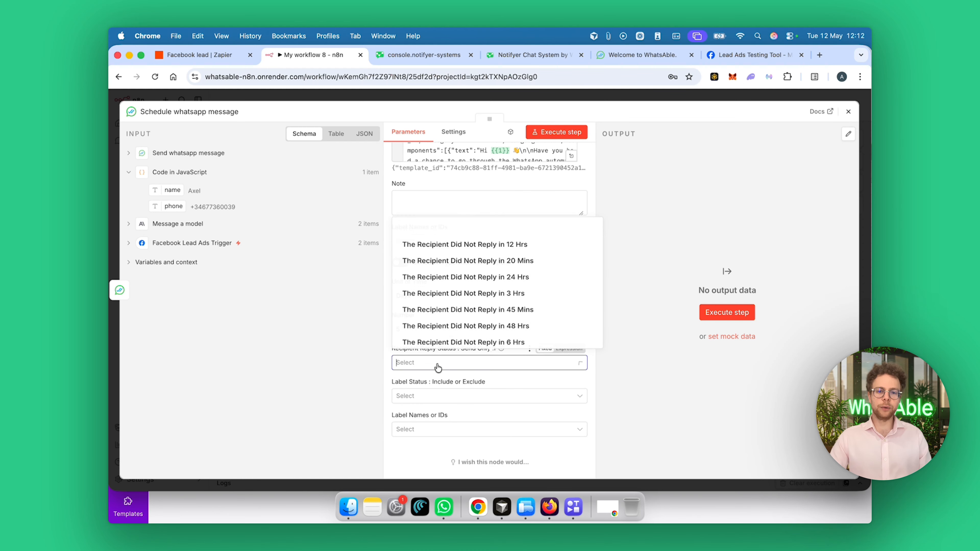
pyautogui.scroll(-3, 475, 287)
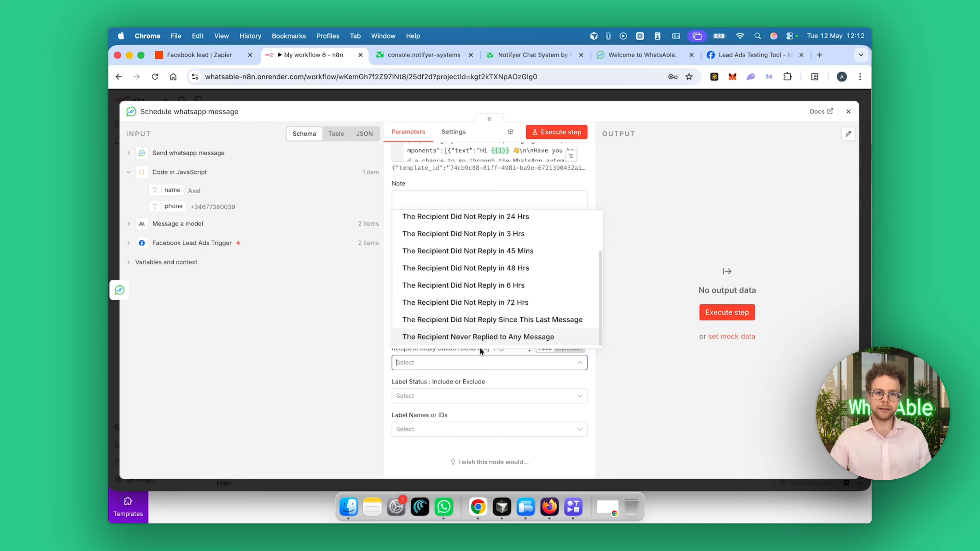
pyautogui.click(496, 342)
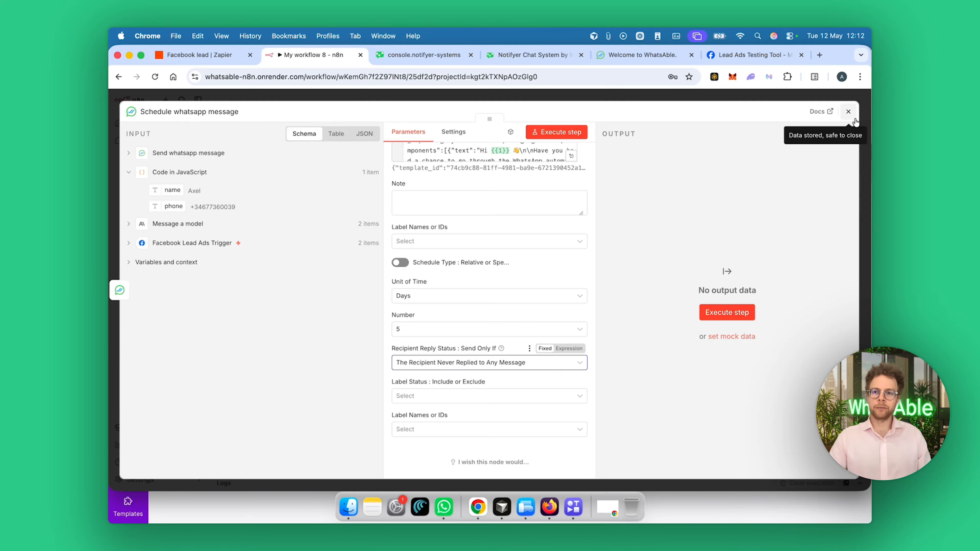
pyautogui.click(476, 365)
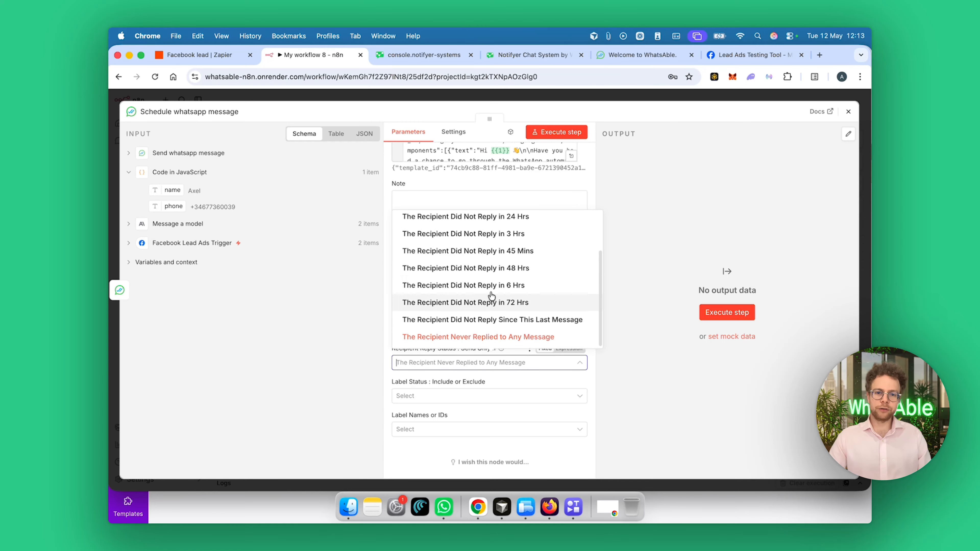
pyautogui.scroll(2, 494, 281)
pyautogui.scroll(1, 494, 281)
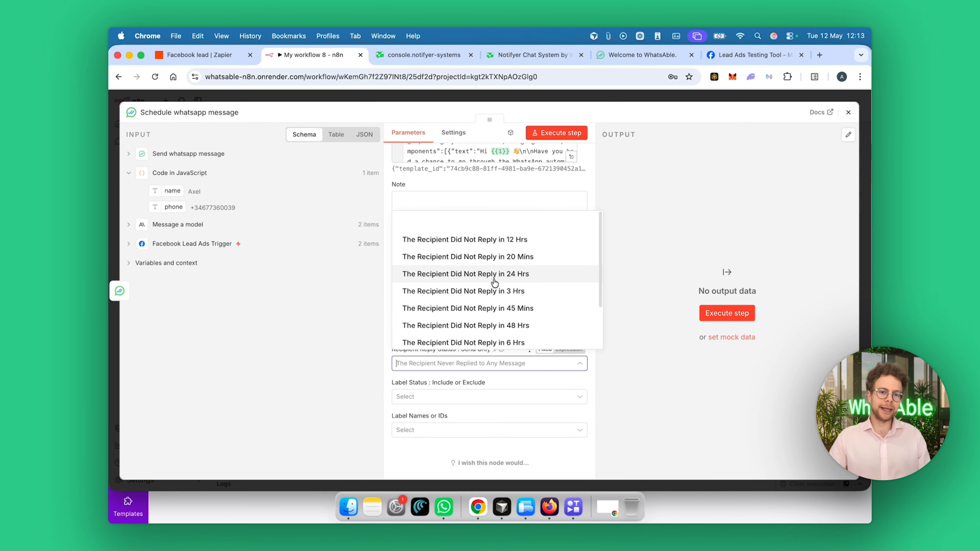
pyautogui.scroll(-2, 494, 282)
pyautogui.scroll(2, 495, 281)
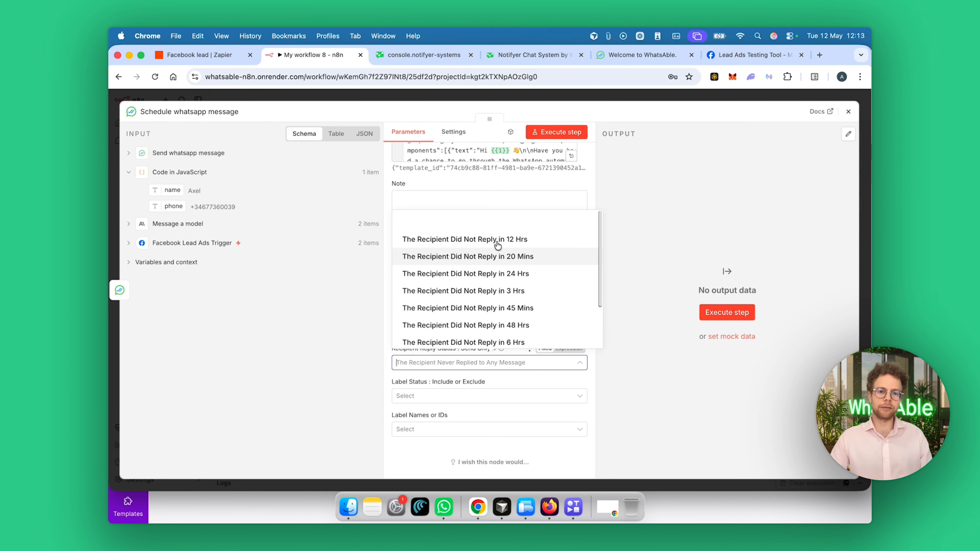
pyautogui.scroll(-1, 501, 278)
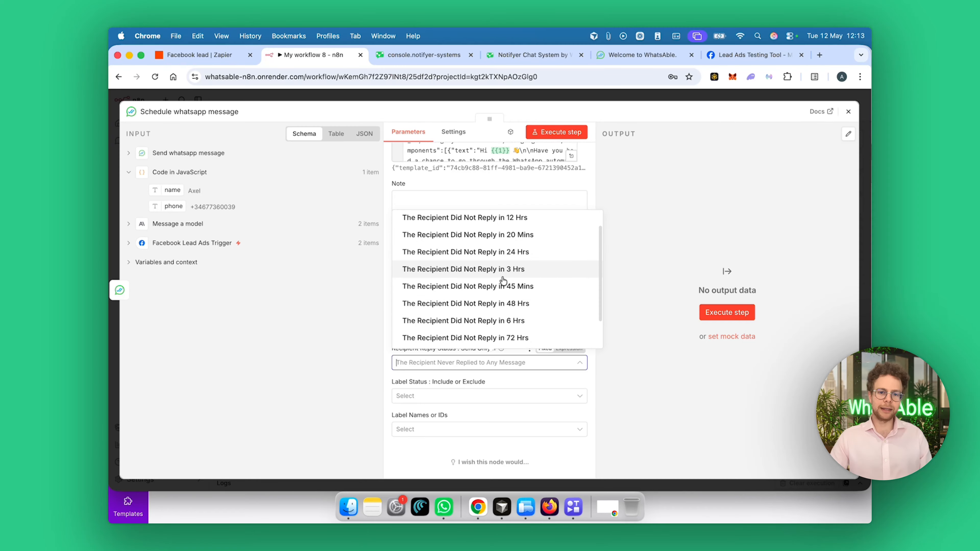
pyautogui.click(503, 377)
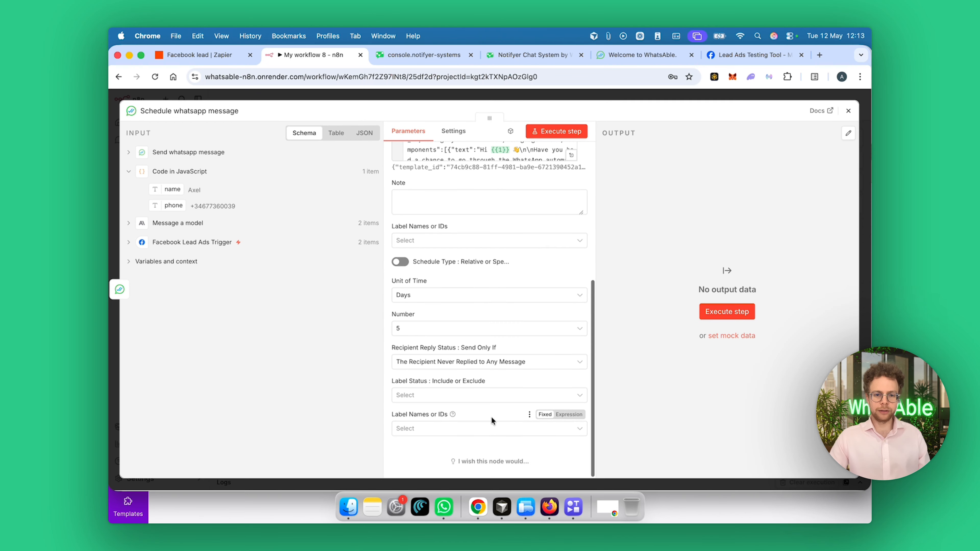
# - Close the scheduling node and switch to the Facebook lead Zap in Zapier
pyautogui.scroll(10, 532, 270)
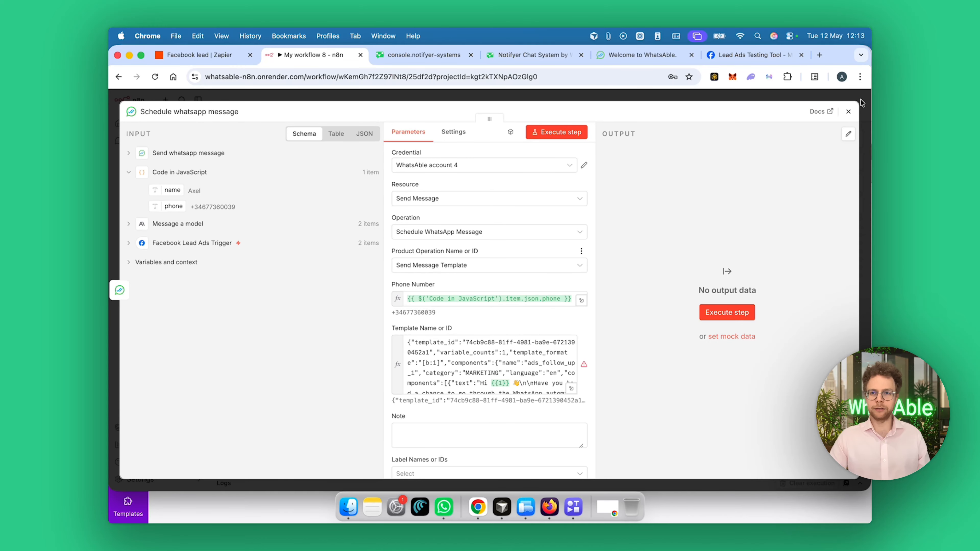
pyautogui.click(851, 112)
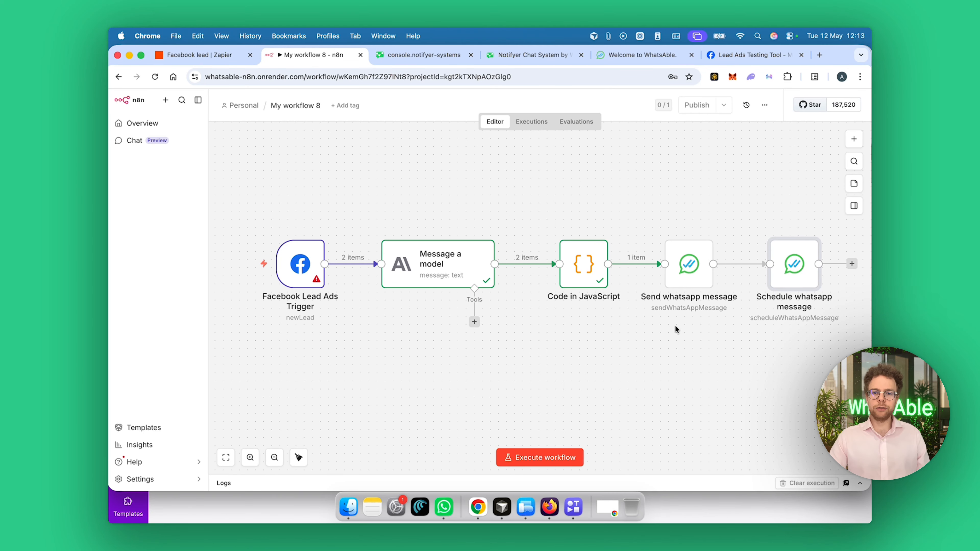
pyautogui.hscroll(5, 675, 329)
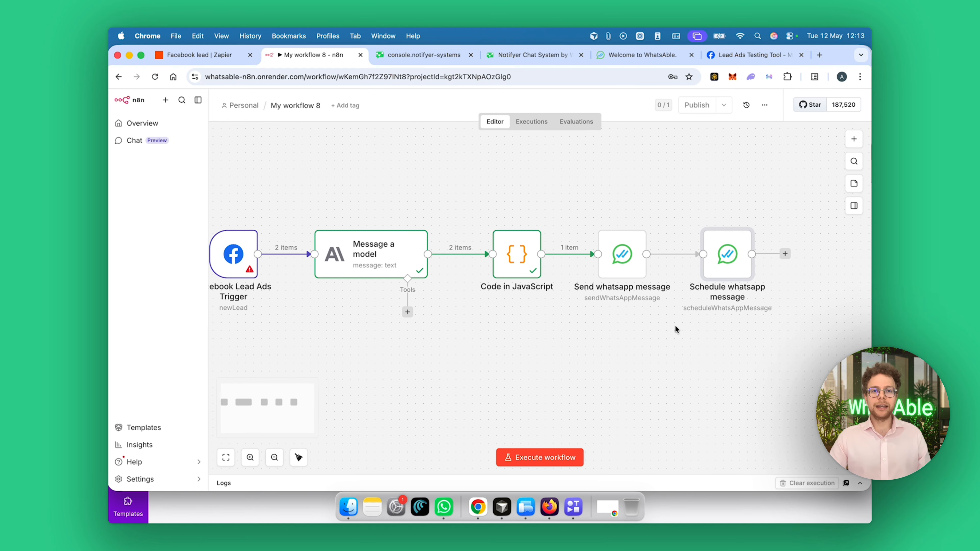
pyautogui.hscroll(-2, 675, 329)
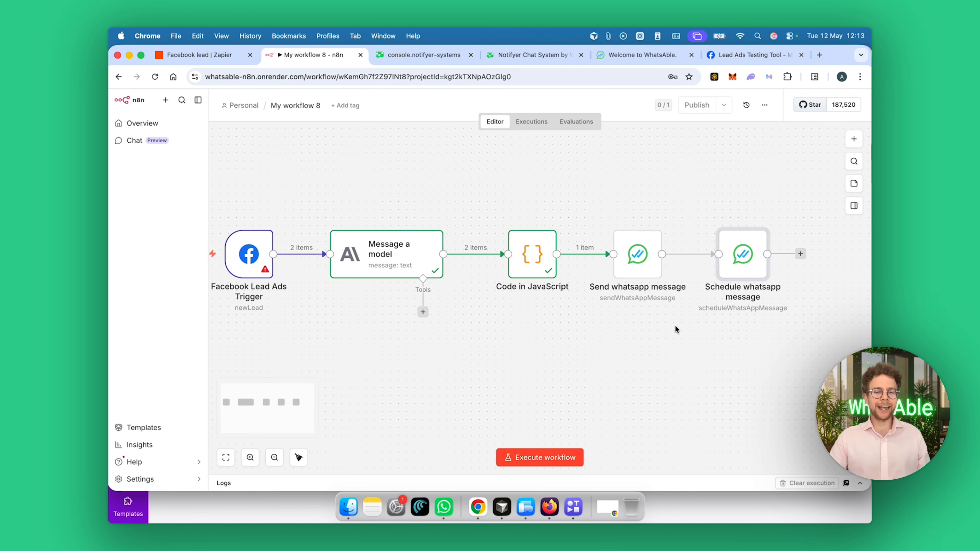
pyautogui.click(219, 57)
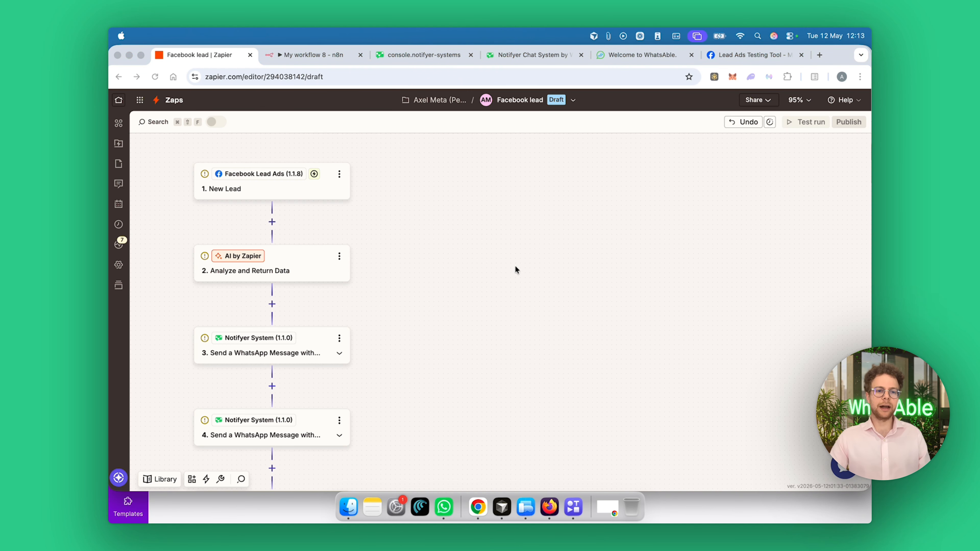
# - Open the Analyze and Return Data AI step of the Zap
pyautogui.hscroll(-3, 503, 269)
pyautogui.scroll(-1, 502, 269)
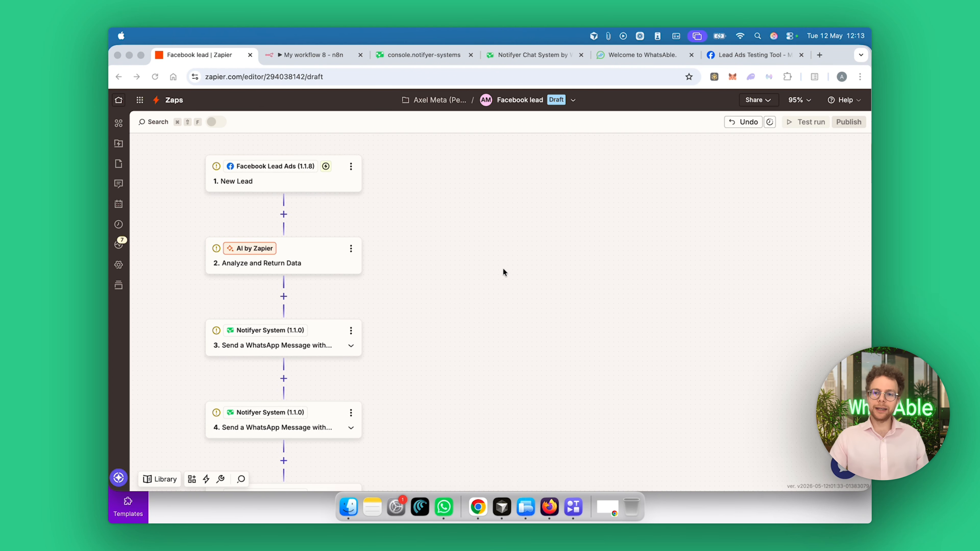
pyautogui.scroll(1, 498, 267)
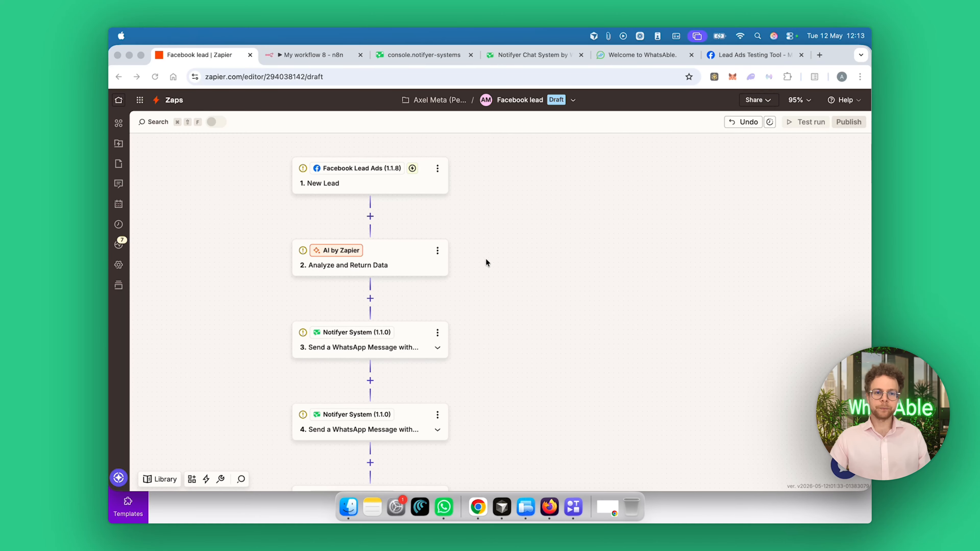
pyautogui.click(561, 234)
pyautogui.scroll(-1, 481, 300)
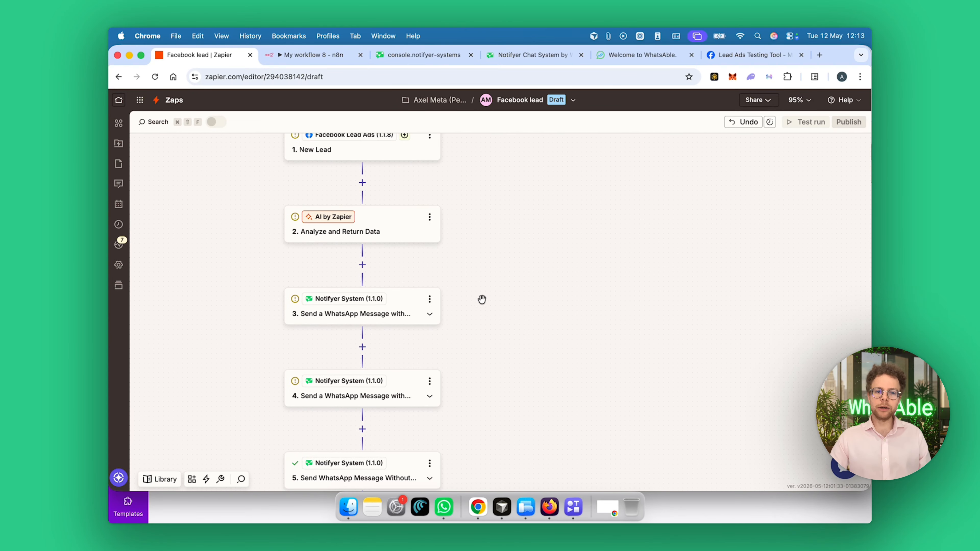
pyautogui.click(369, 234)
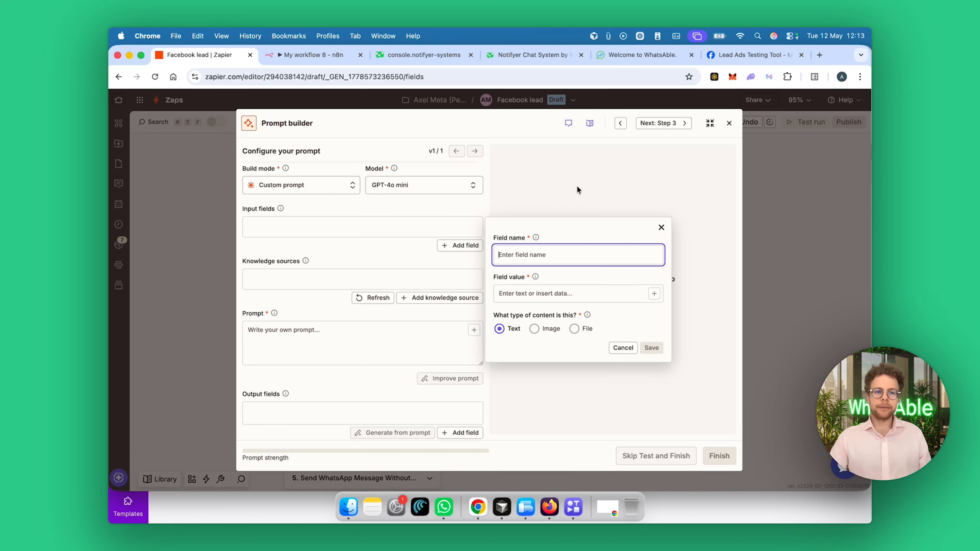
pyautogui.click(539, 180)
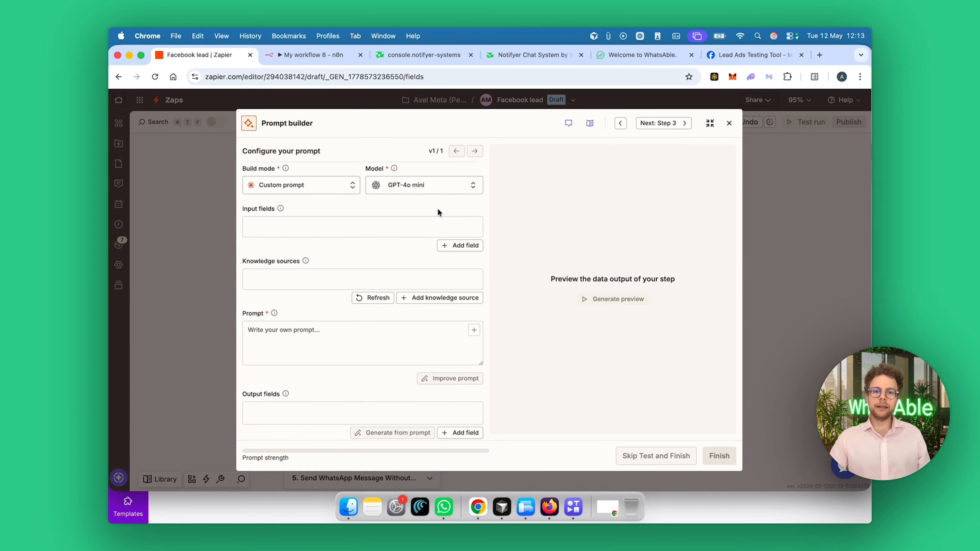
# - Add a 'Full name' input field mapped to the New Lead's FULL NAME and save it
pyautogui.click(425, 228)
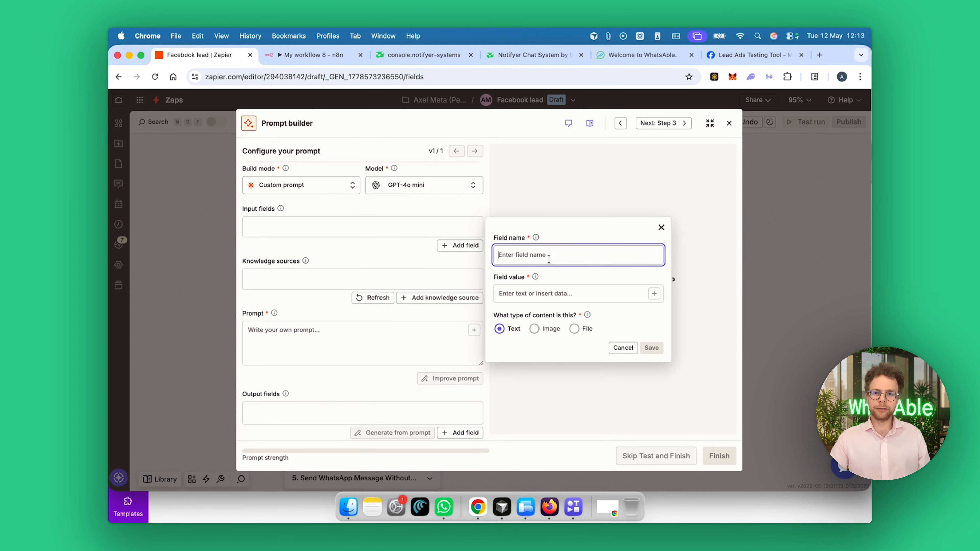
pyautogui.click(651, 294)
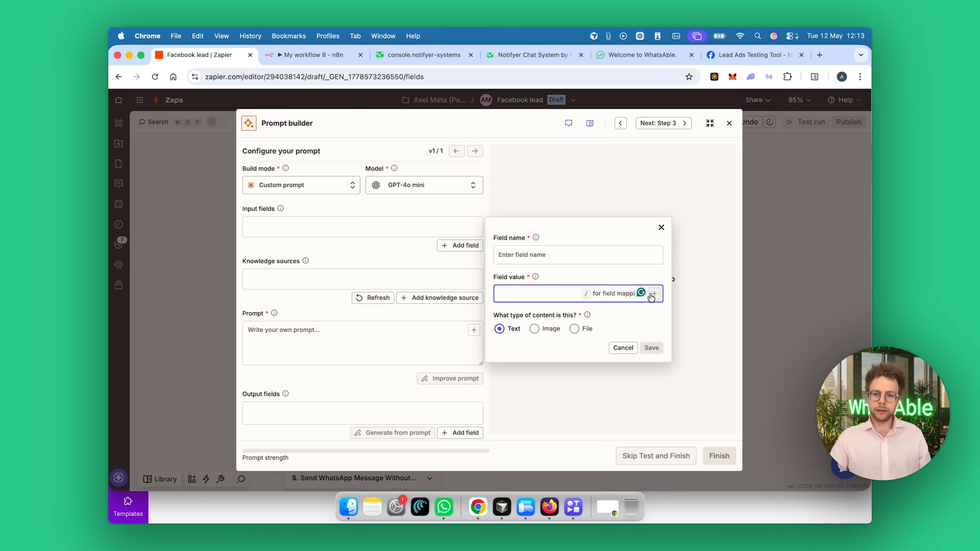
pyautogui.click(652, 294)
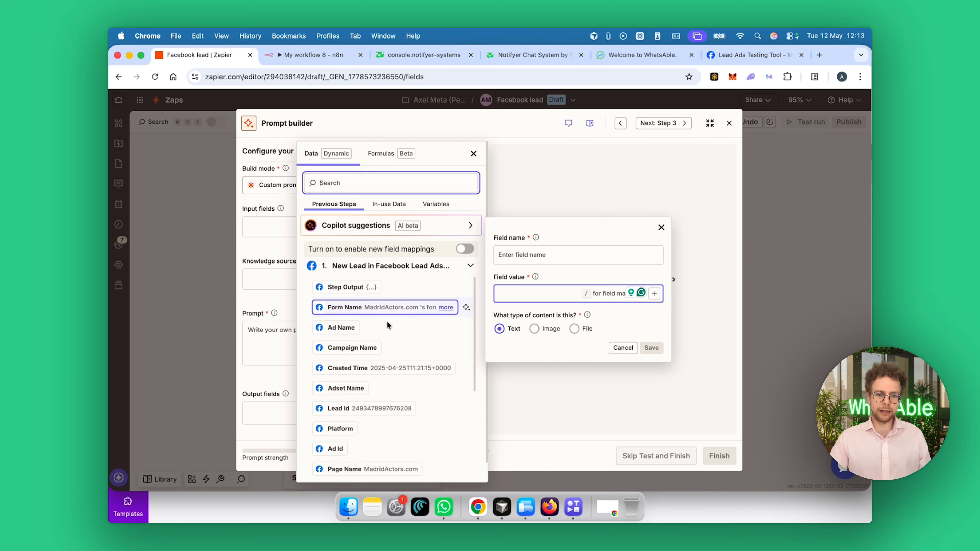
pyautogui.write('name')
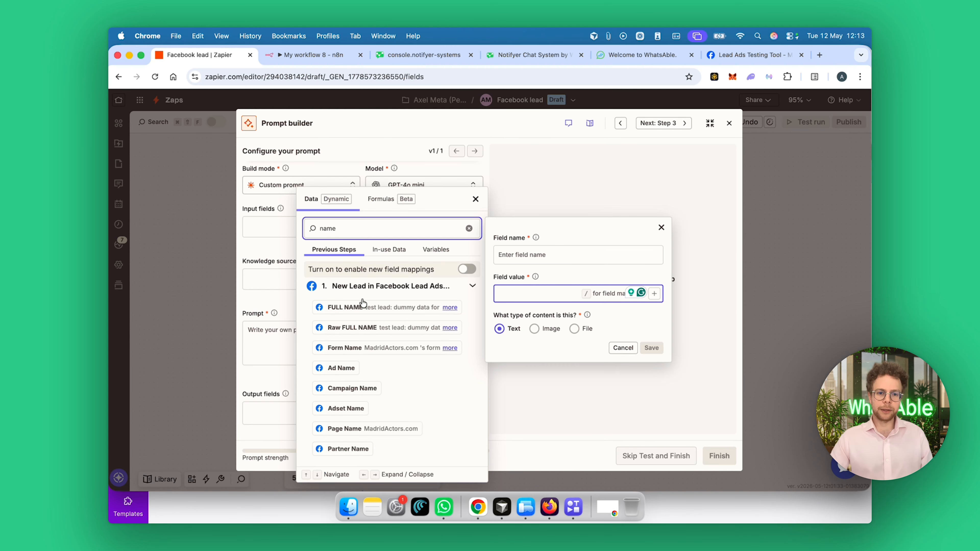
pyautogui.click(362, 306)
pyautogui.click(578, 254)
pyautogui.write('Full name')
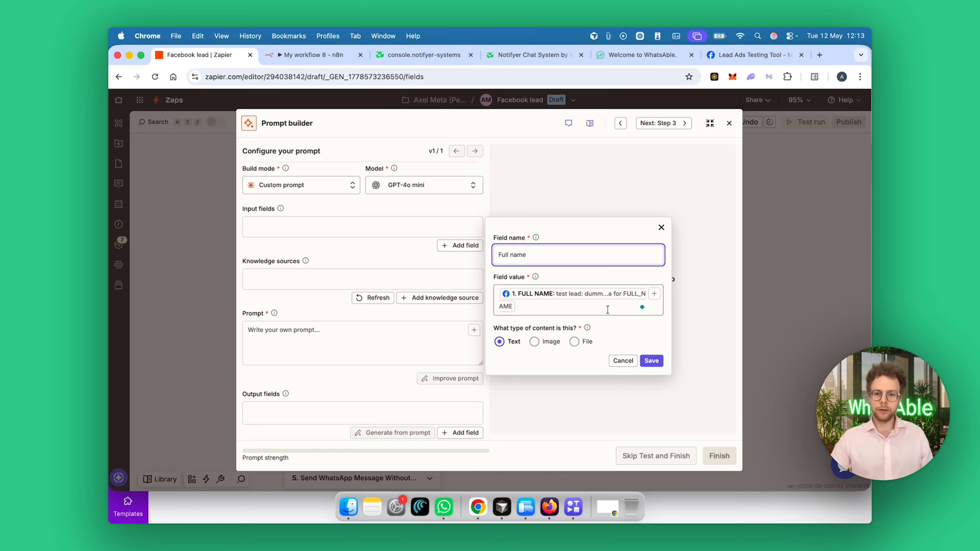
pyautogui.click(651, 360)
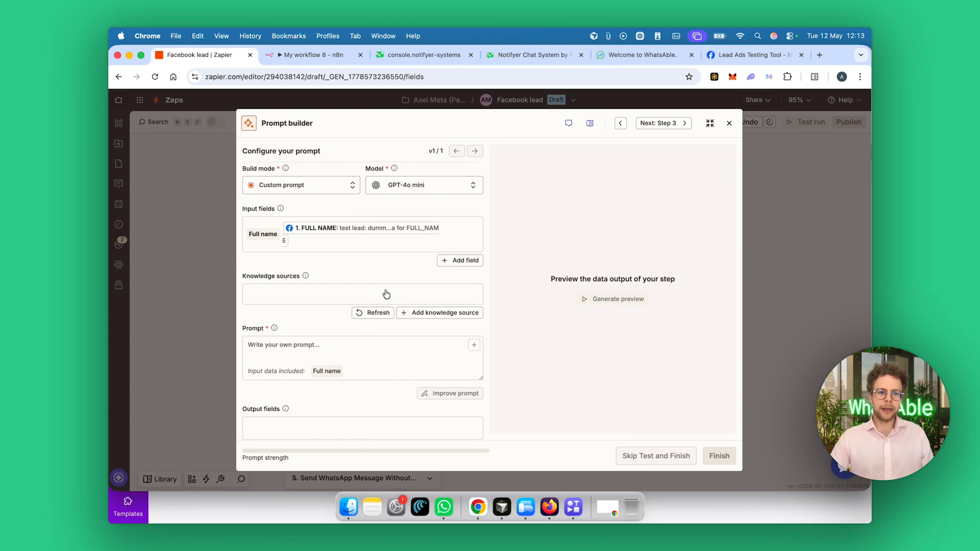
# - Write the prompt to return the first name, or "friend" for missing or random-looking names
pyautogui.click(313, 357)
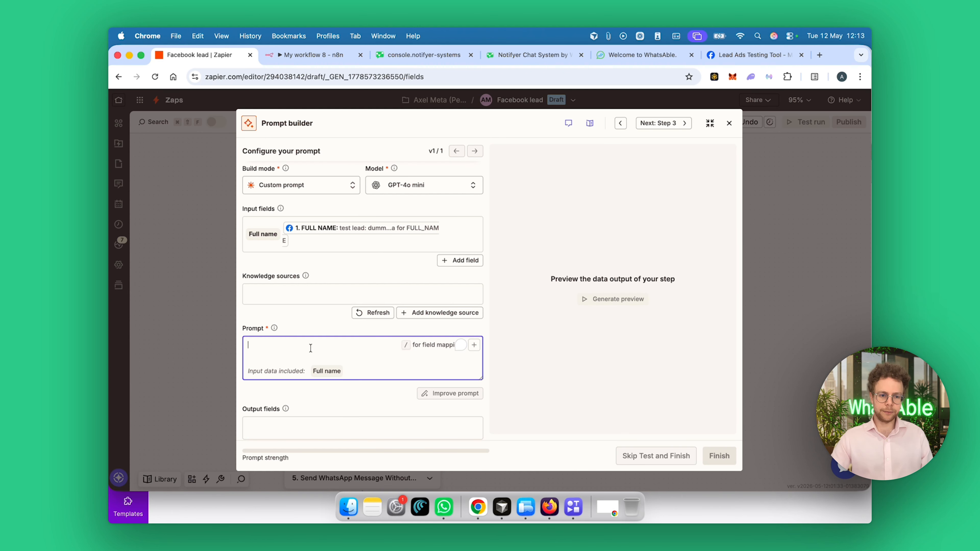
pyautogui.write('Yo')
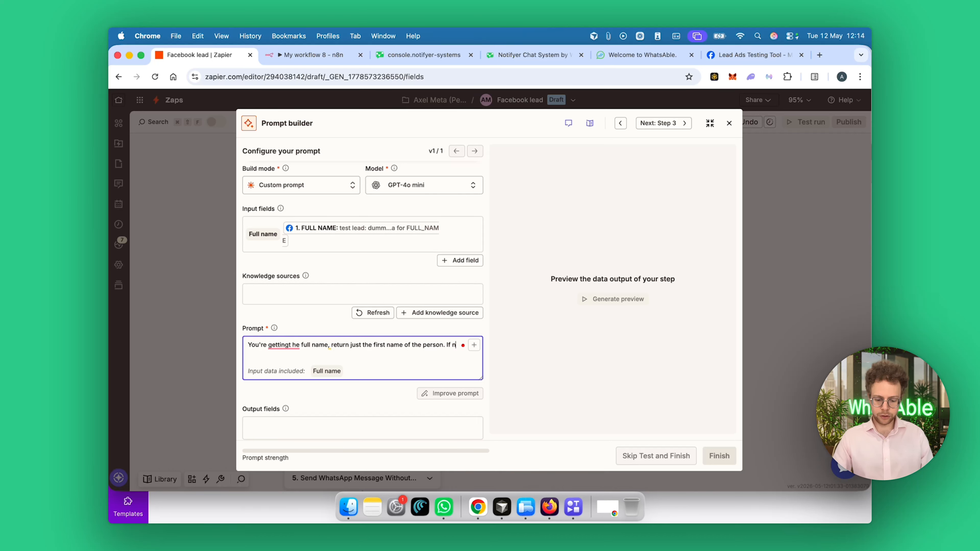
pyautogui.write('name ')
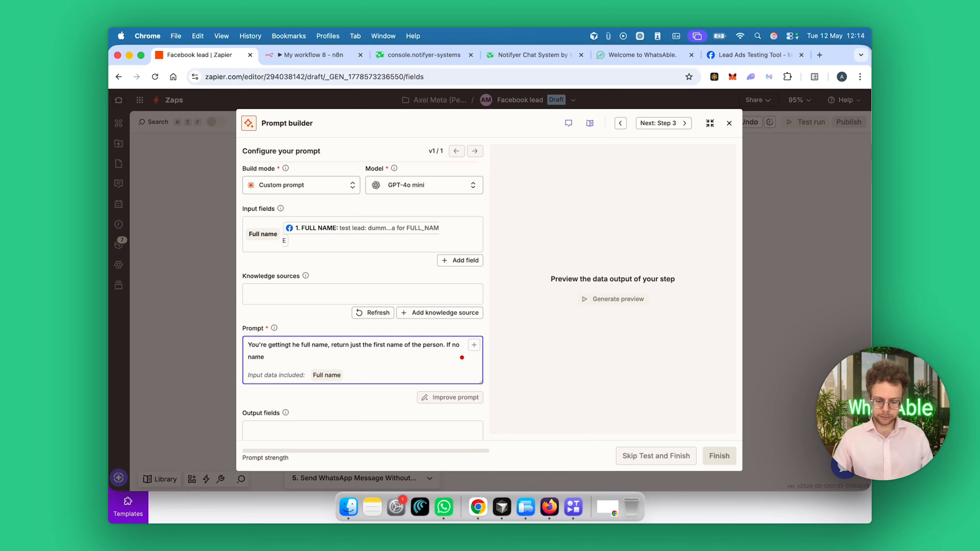
pyautogui.write('is there o')
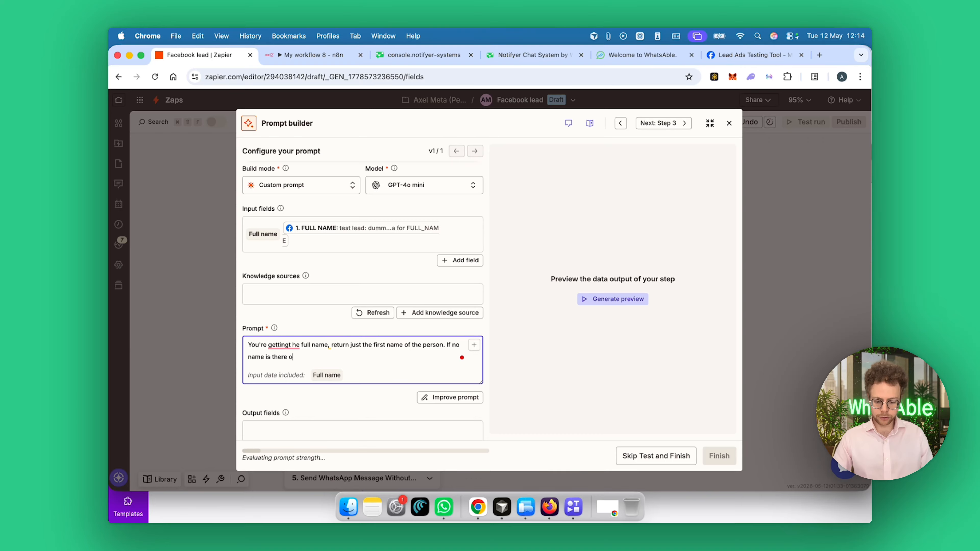
pyautogui.write('r it lok')
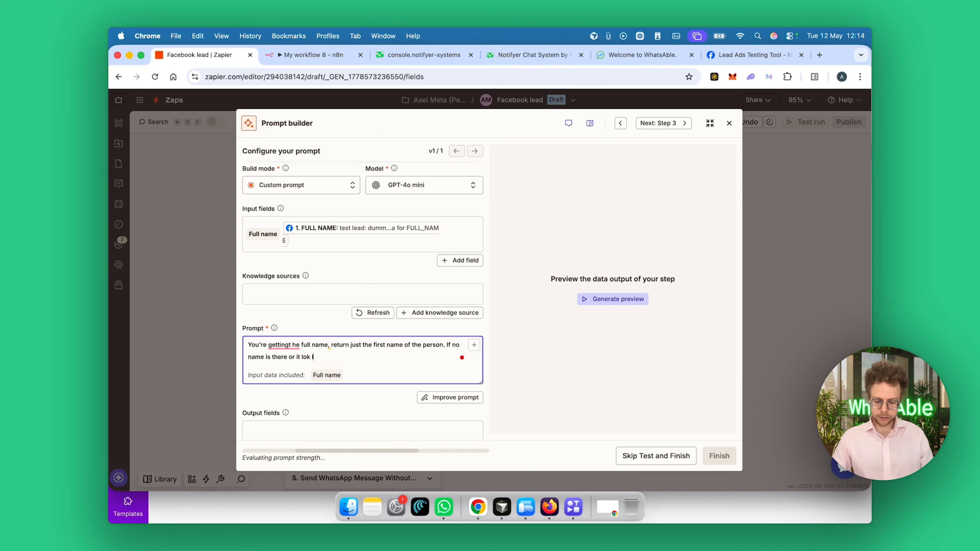
pyautogui.write(' like a random name (mihael jackson), then re')
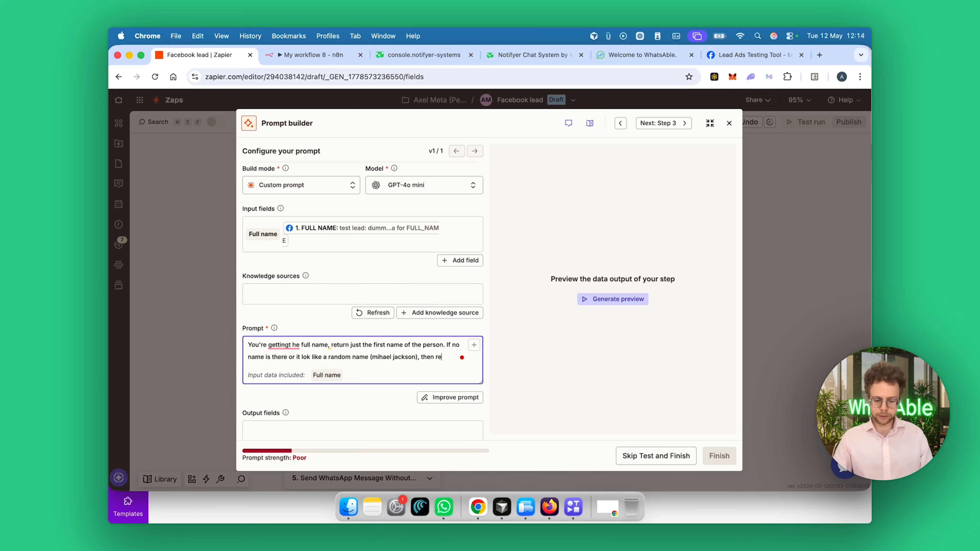
pyautogui.write('frie')
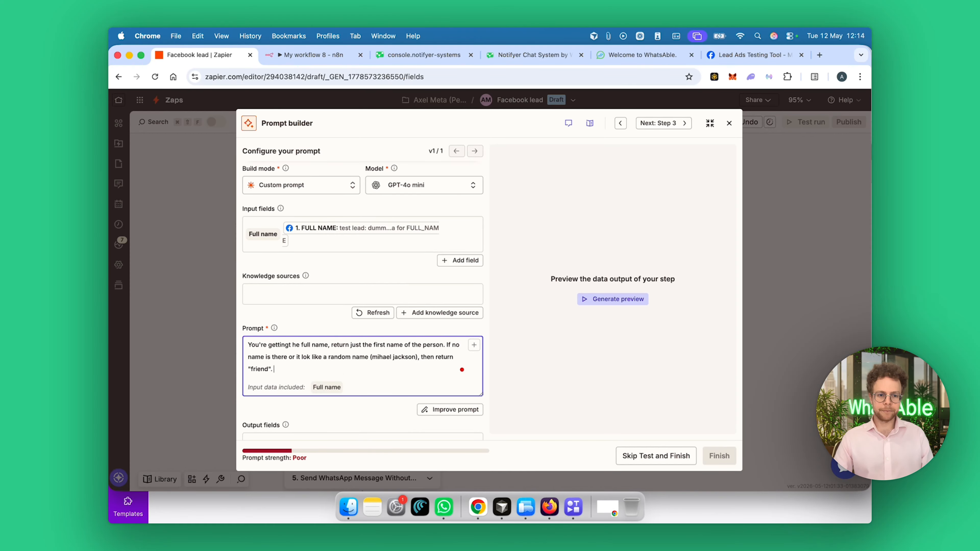
pyautogui.write('nd".')
# - Add examples 'Axel Meta -> Axel' and 'Lionel Messi (unlikely to be him) -> friend'
pyautogui.press('Return')
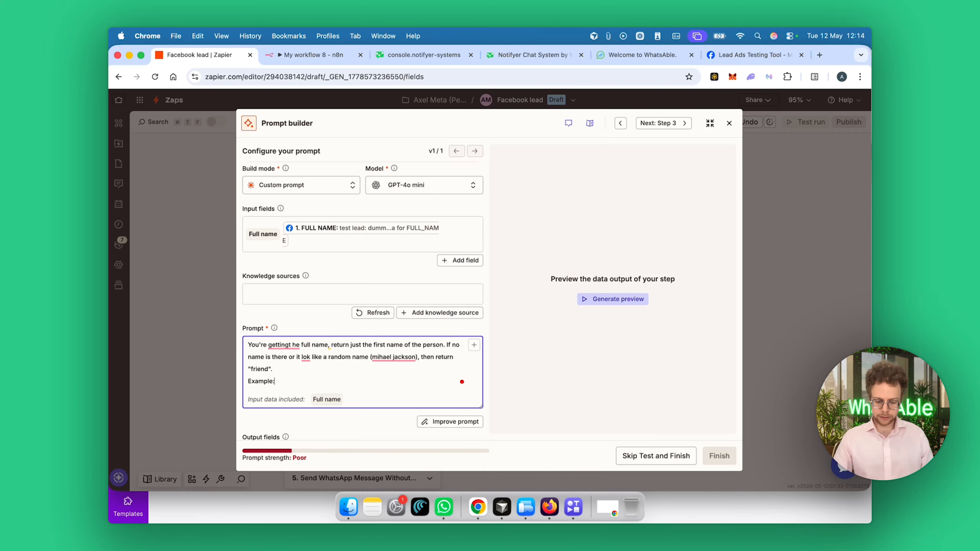
pyautogui.write('Example: am')
pyautogui.press('BackSpace')
pyautogui.press('BackSpace')
pyautogui.write('Axel Meta ')
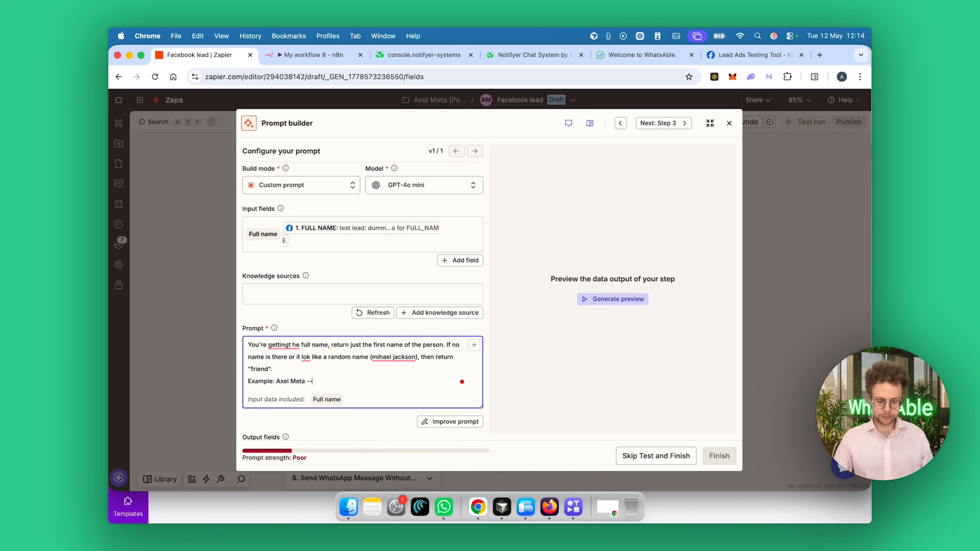
pyautogui.write('-> Axel')
pyautogui.press('Return')
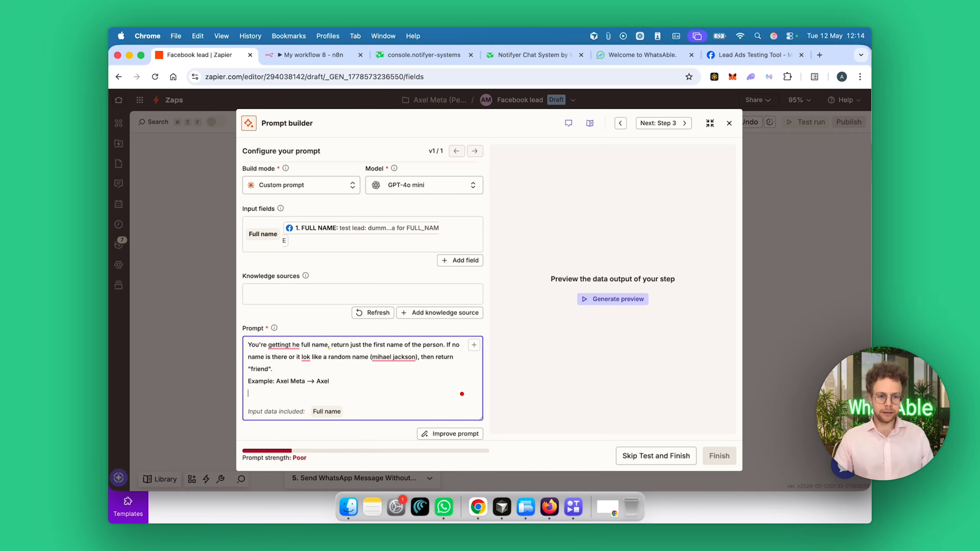
pyautogui.write('Lione')
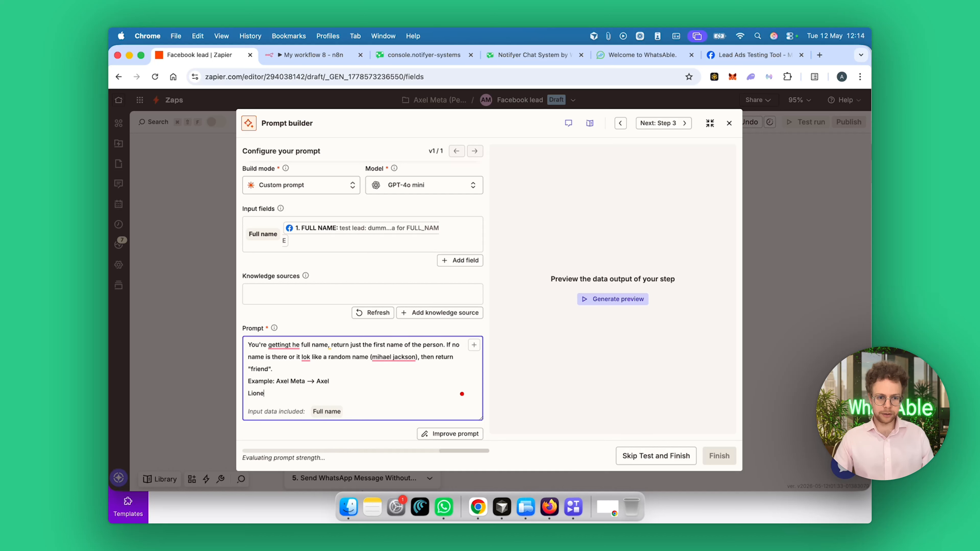
pyautogui.write('l Messi (u')
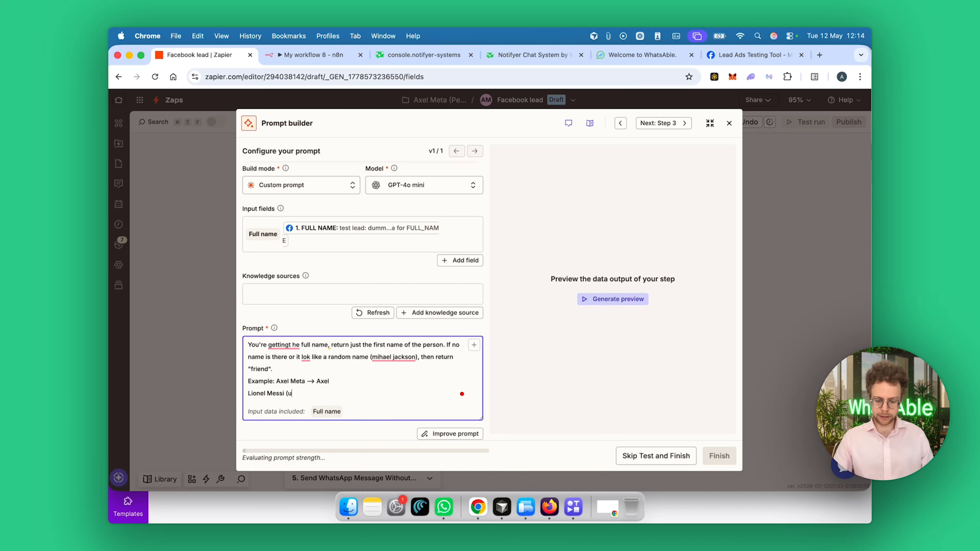
pyautogui.write('nlikely to ')
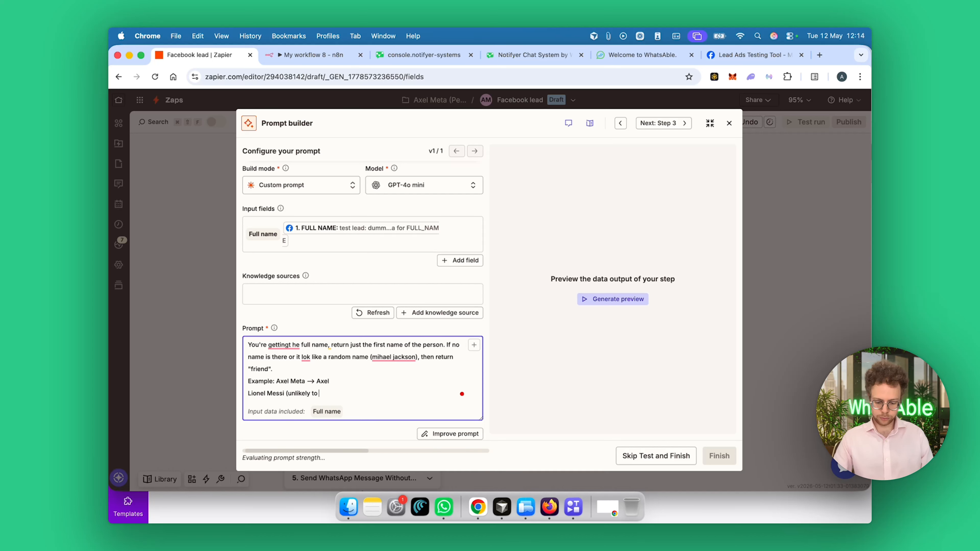
pyautogui.write('be him) -> ')
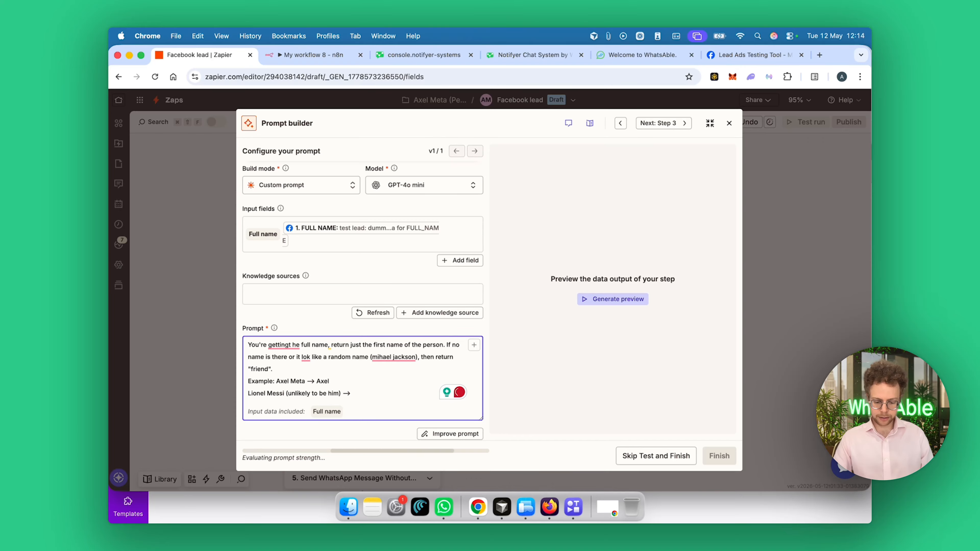
pyautogui.write('friend')
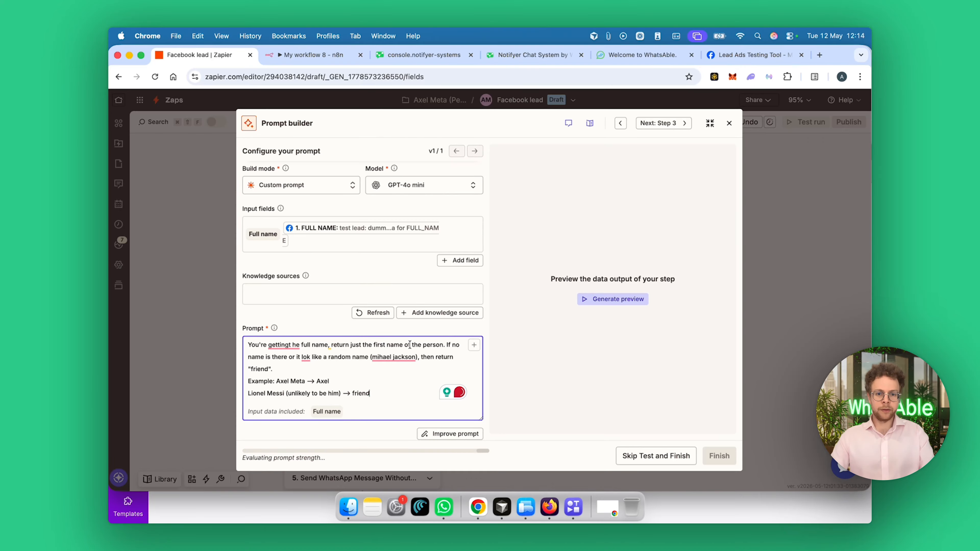
pyautogui.scroll(-3, 321, 331)
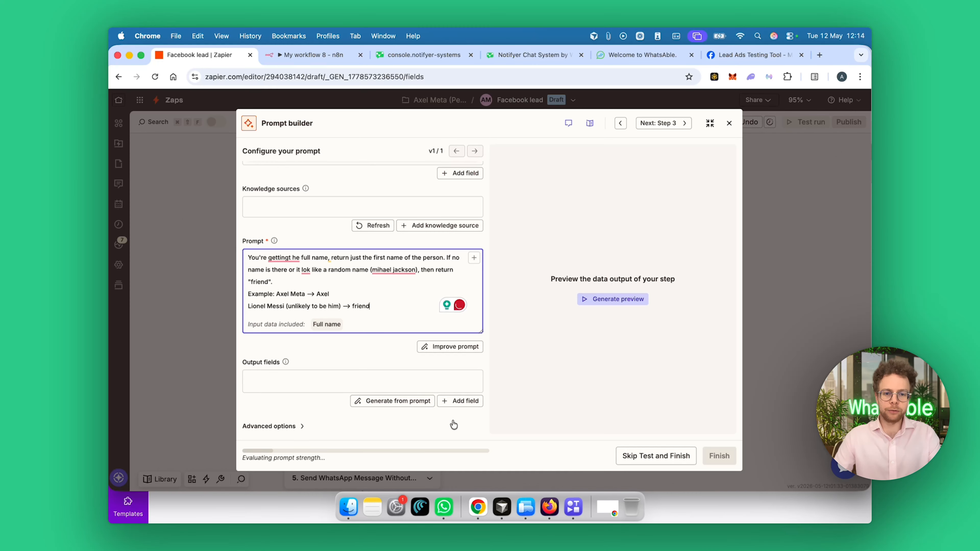
# - Add a 'First name' output field to the AI step
pyautogui.click(463, 401)
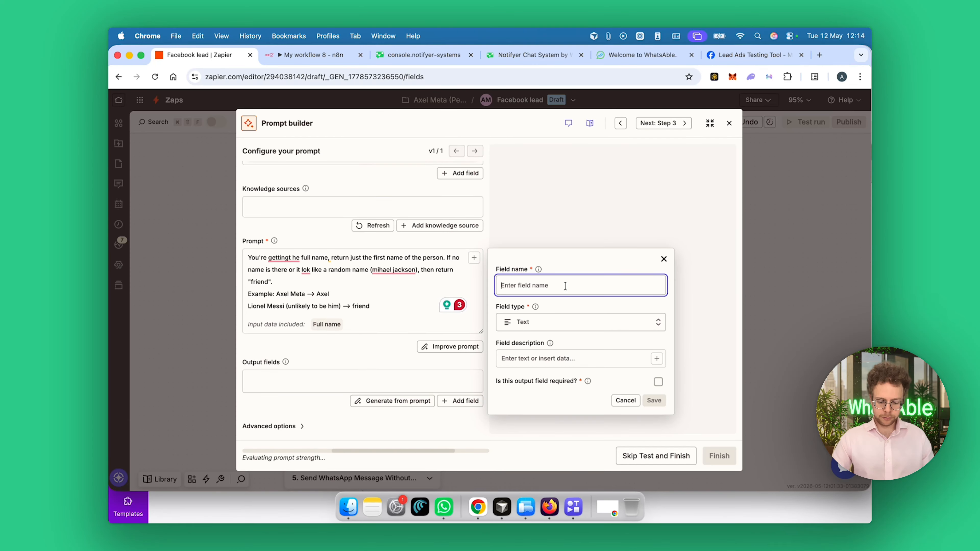
pyautogui.write('First nam')
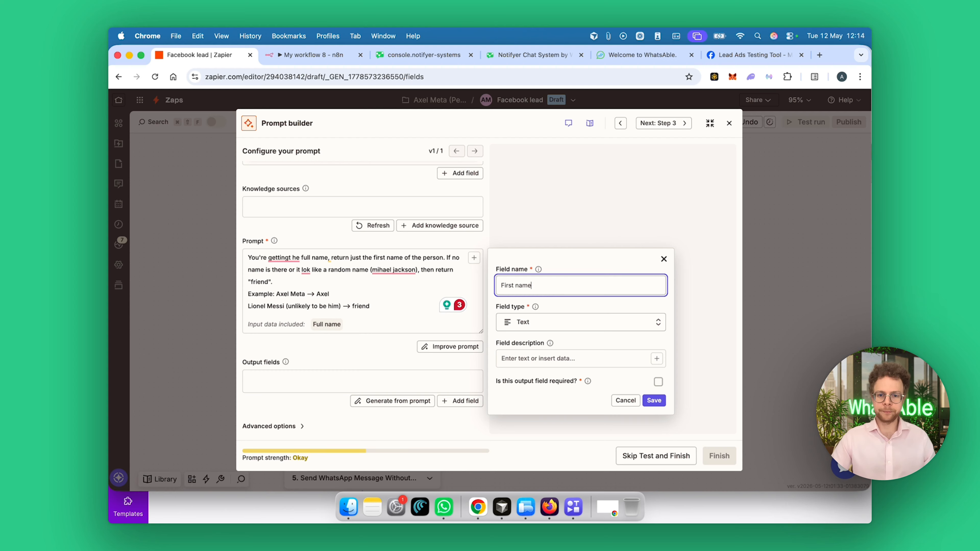
pyautogui.write('e')
pyautogui.click(654, 402)
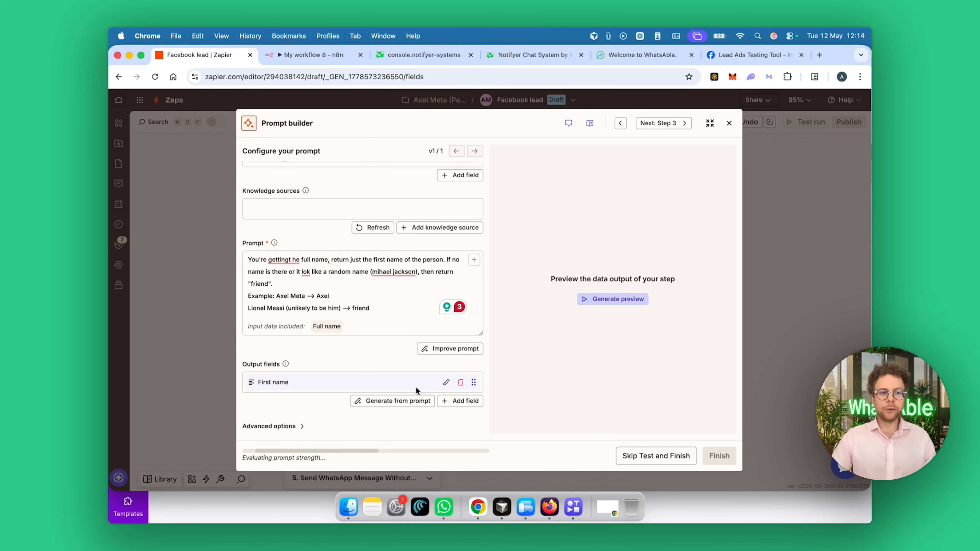
# - Add a prompt rule: add +33 to phone numbers lacking a country code, as leads are from France
pyautogui.click(383, 314)
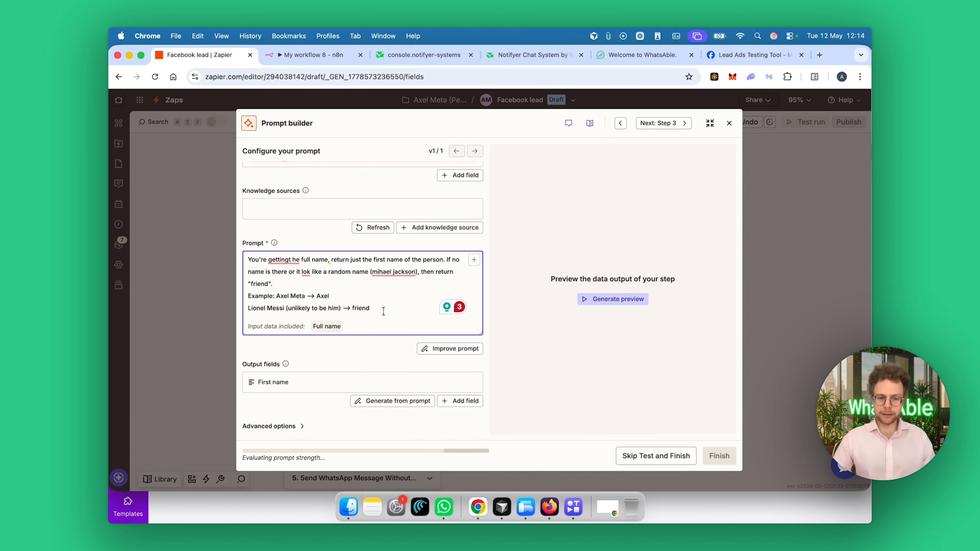
pyautogui.press('Return')
pyautogui.press('Return')
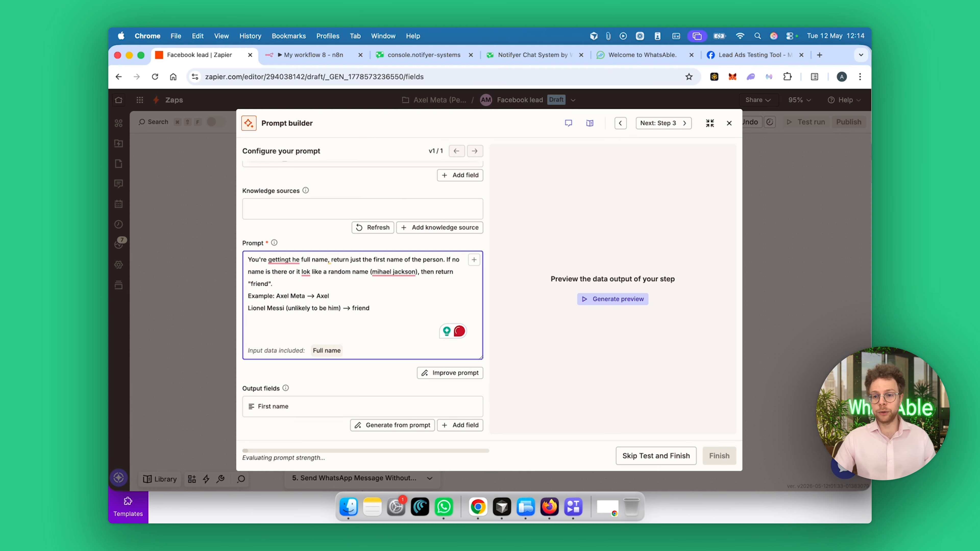
pyautogui.write('If there is not')
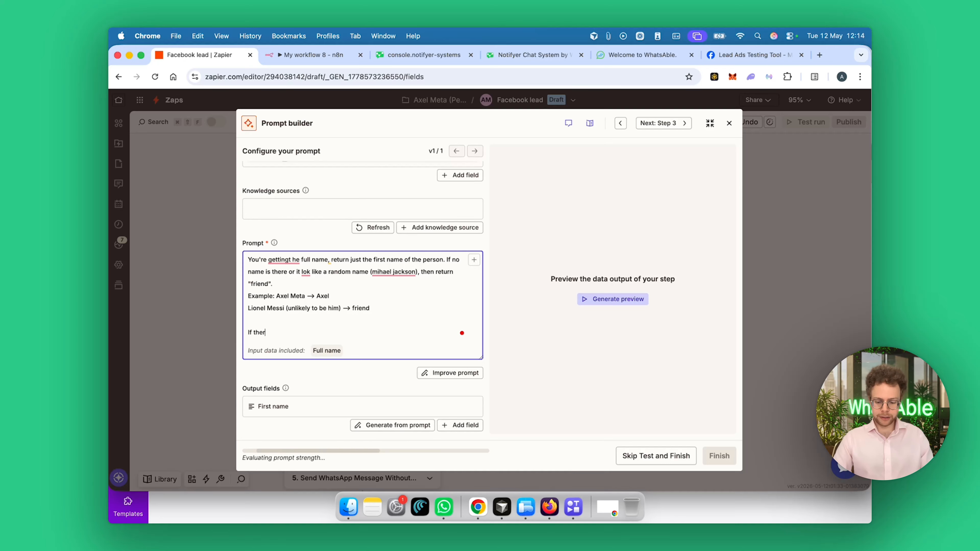
pyautogui.press('BackSpace')
pyautogui.write('c')
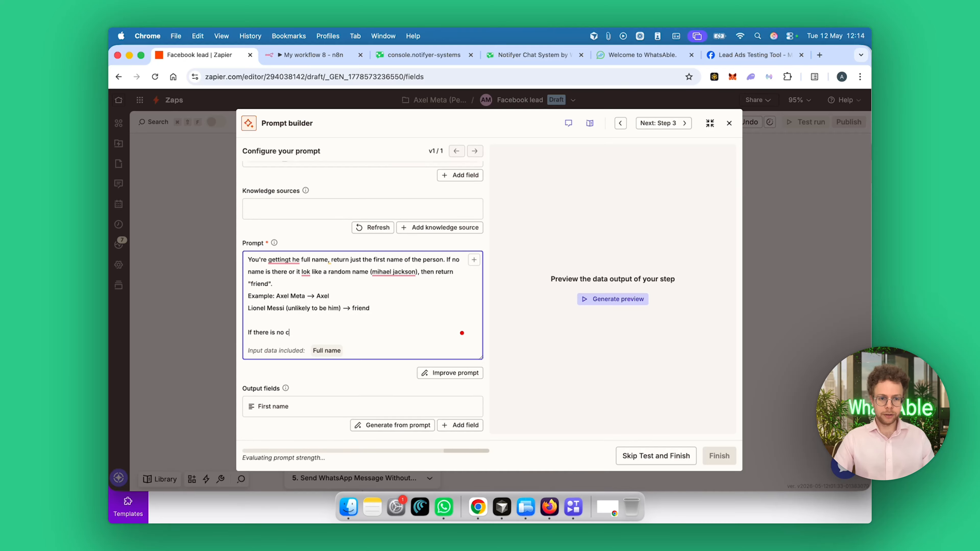
pyautogui.write('ouintry code on th')
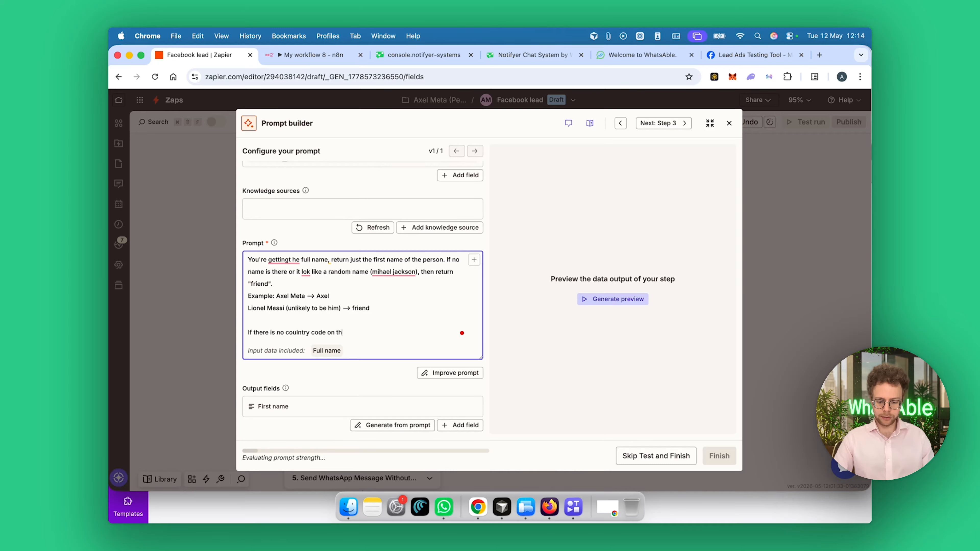
pyautogui.write('e phone number, then add +33 as they')
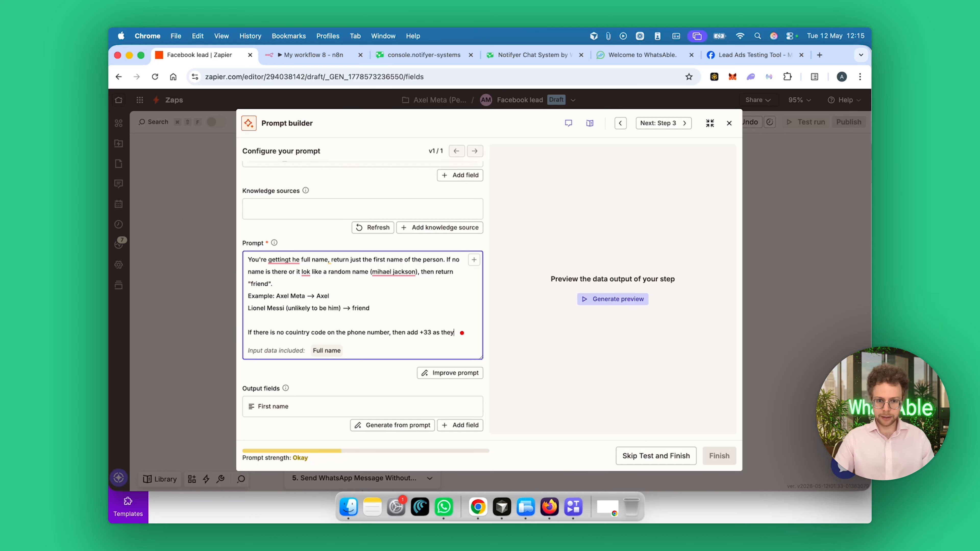
pyautogui.write(' are from france.')
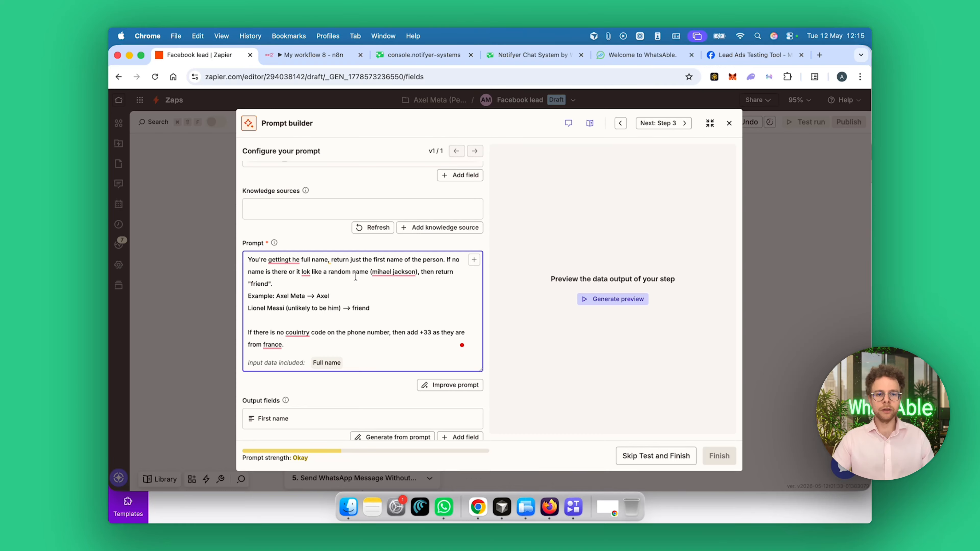
pyautogui.scroll(5, 355, 276)
# - Add a 'Phone number' input field mapped to the Facebook lead's PHONE value
pyautogui.click(456, 260)
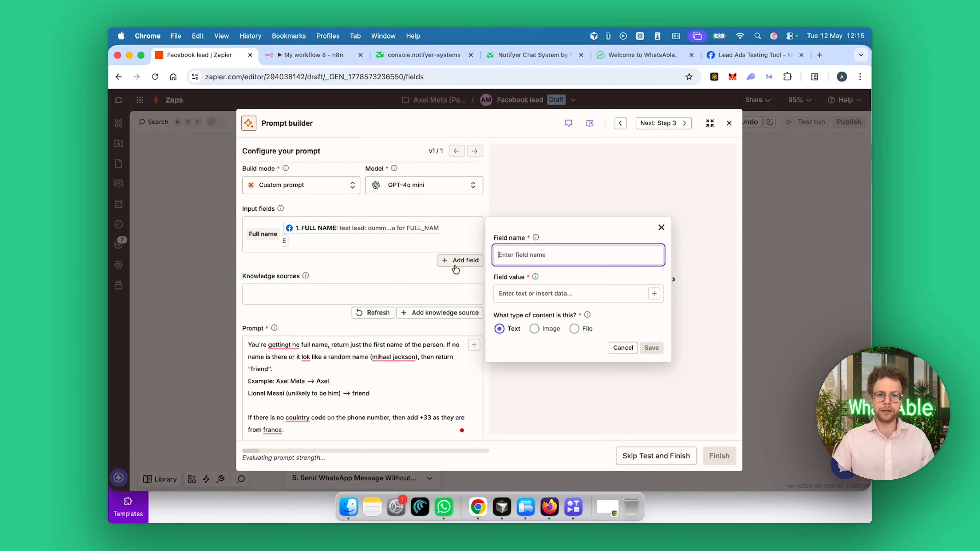
pyautogui.write('Phone n')
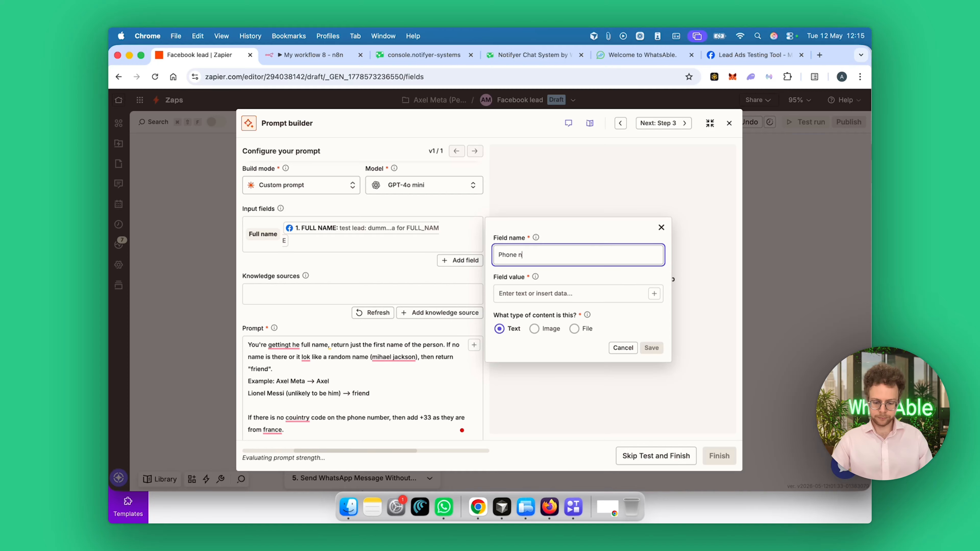
pyautogui.write('umber')
pyautogui.click(586, 295)
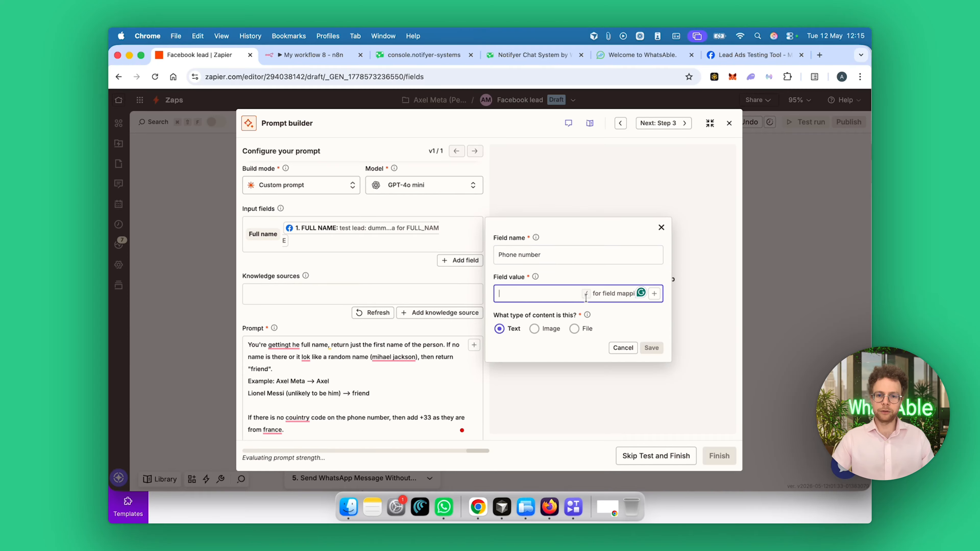
pyautogui.write('/pho')
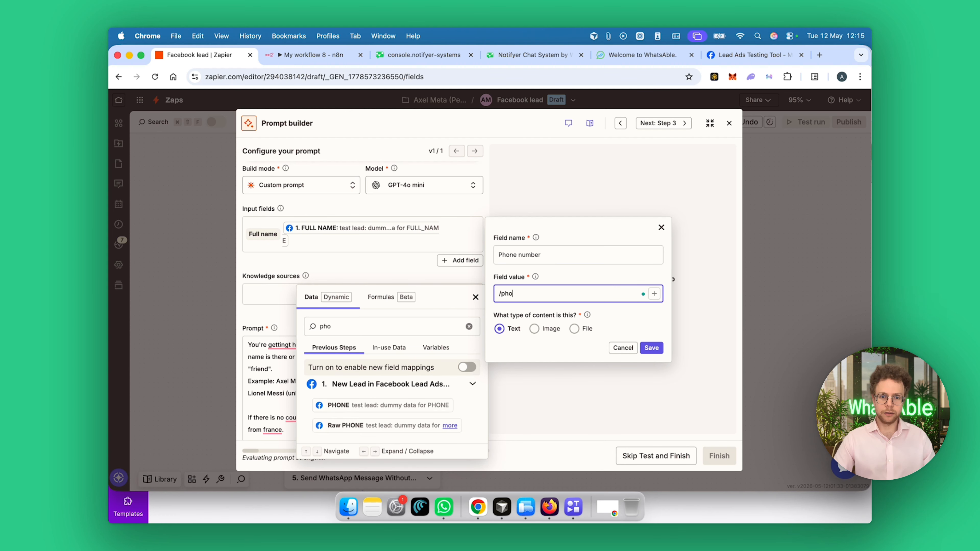
pyautogui.click(399, 405)
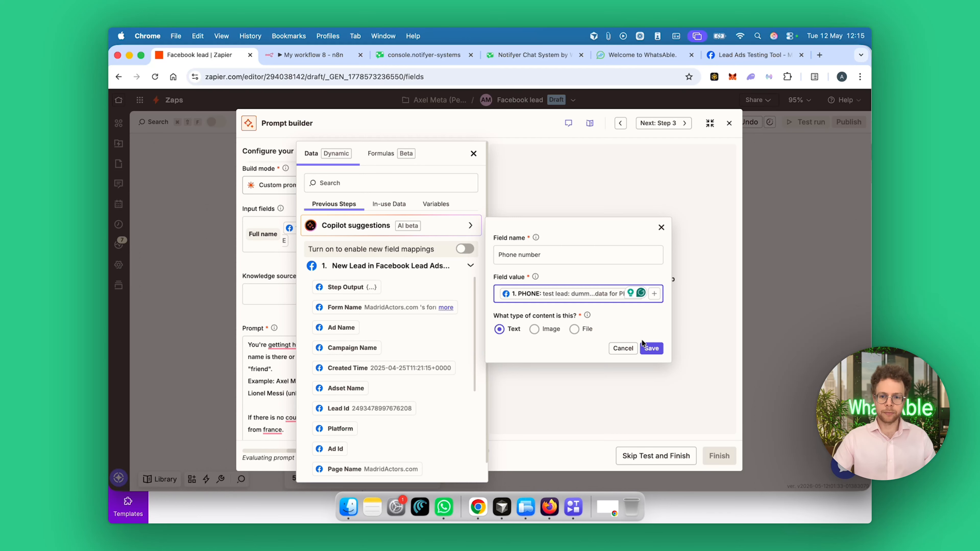
pyautogui.click(651, 348)
# - Extend the prompt: numbers that already have a country code are returned unmodified
pyautogui.scroll(-3, 386, 347)
pyautogui.click(395, 368)
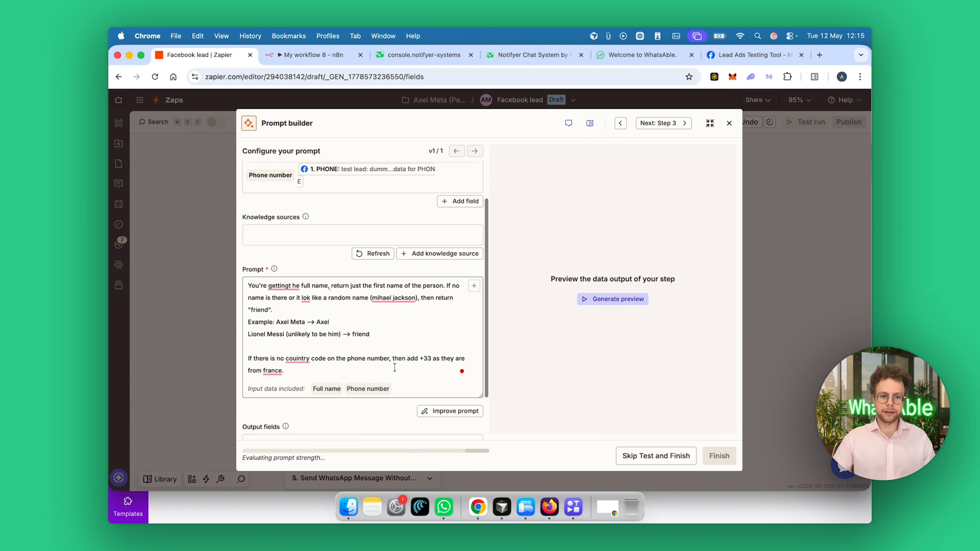
pyautogui.write('if there')
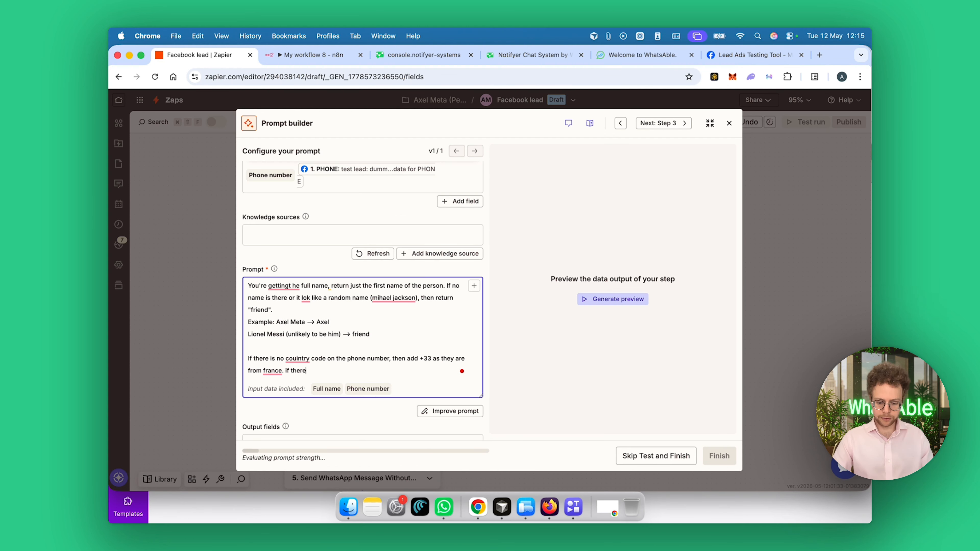
pyautogui.write(' is already count')
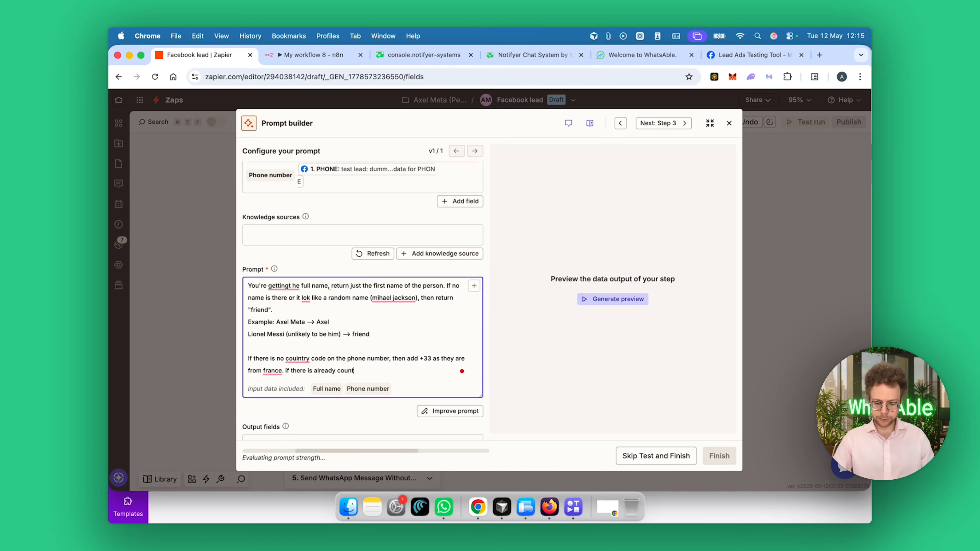
pyautogui.write('ry code, return it as it is ')
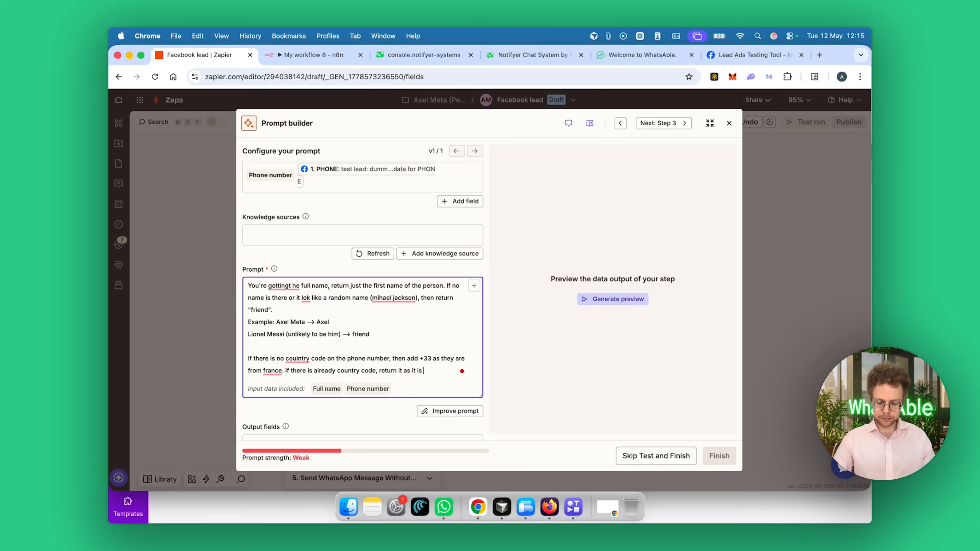
pyautogui.write('and dont modify it')
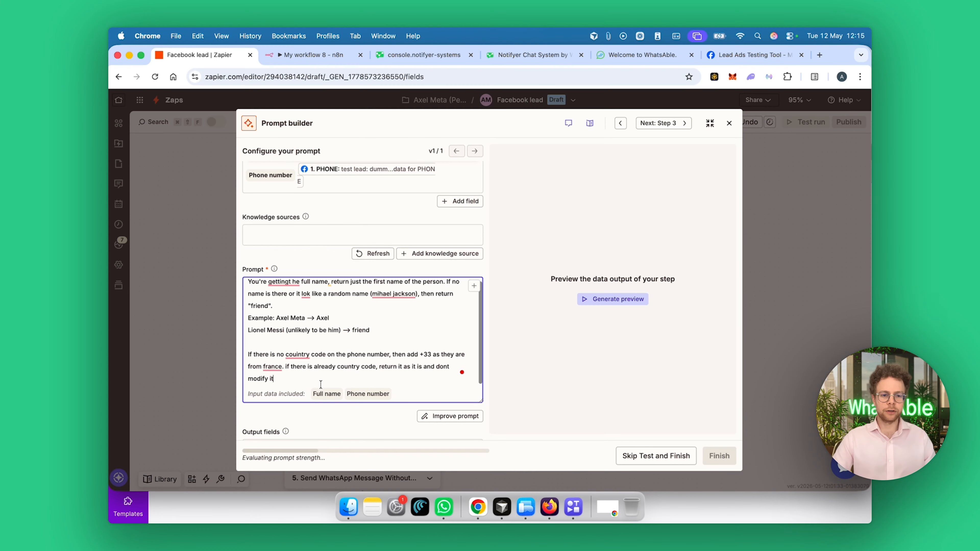
pyautogui.click(315, 419)
pyautogui.scroll(-3, 315, 420)
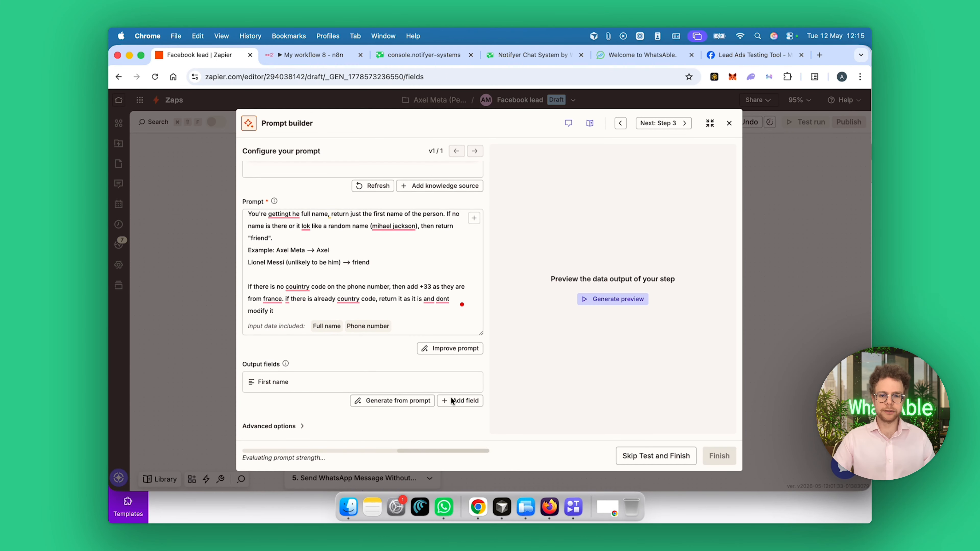
# - Add a described 'Phone number' output field and preview the AI result: 'friend' and a +33 phone
pyautogui.click(465, 401)
pyautogui.write('Pho')
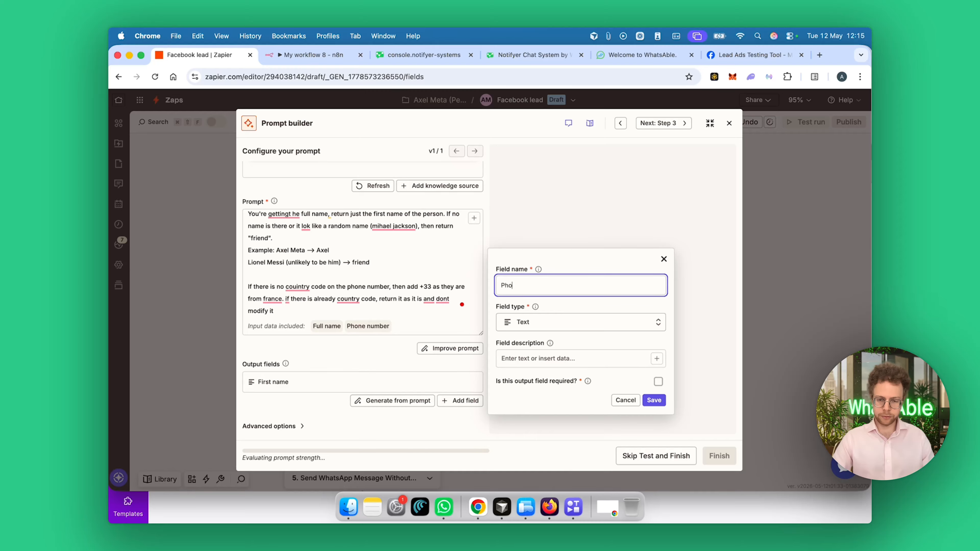
pyautogui.write('ne number')
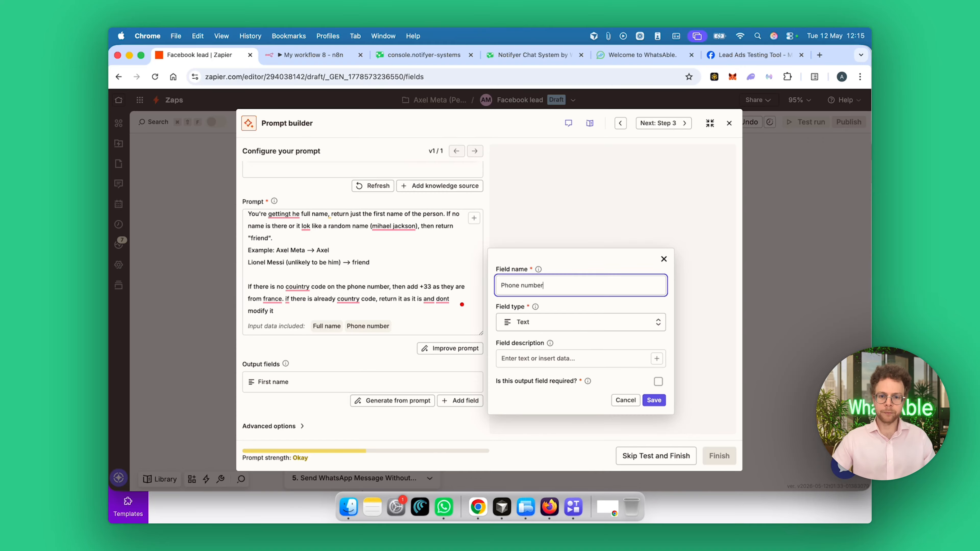
pyautogui.click(589, 357)
pyautogui.write('phone number with a country code')
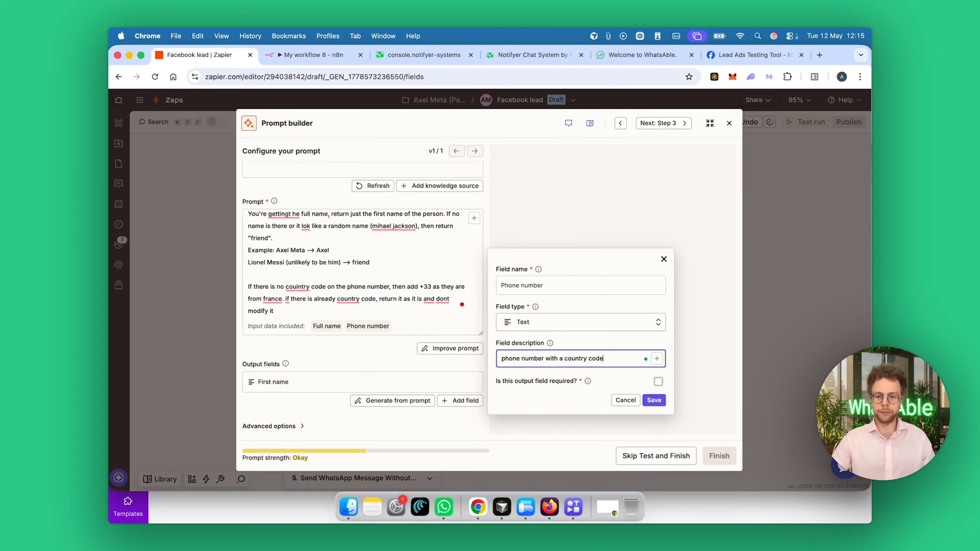
pyautogui.click(654, 400)
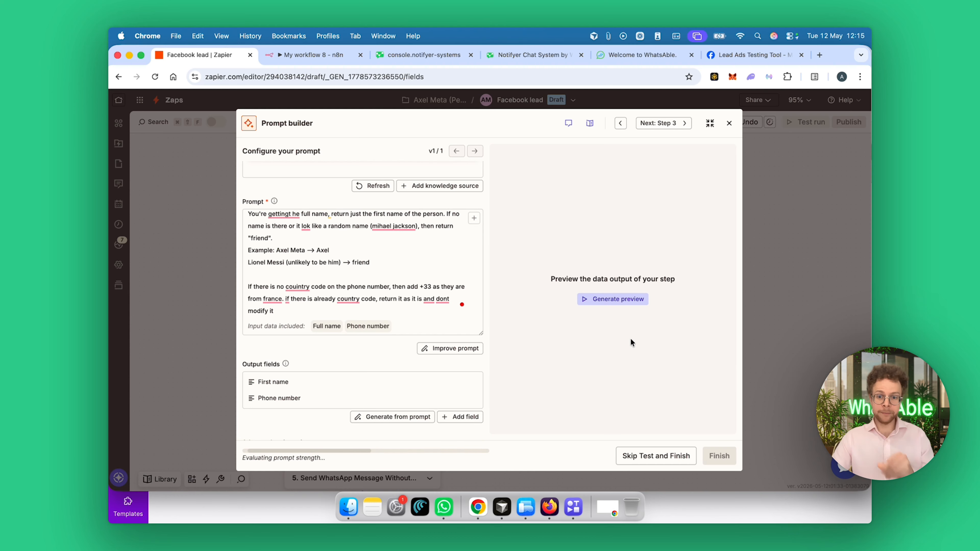
pyautogui.click(621, 300)
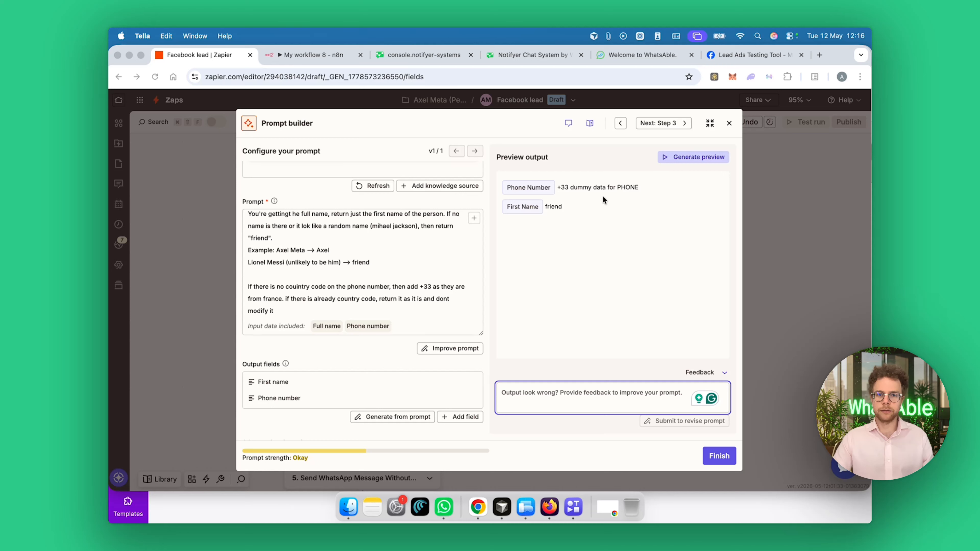
# - Close the prompt builder, review step 3's test data and Setup, then move to the Notifyer console
pyautogui.click(565, 185)
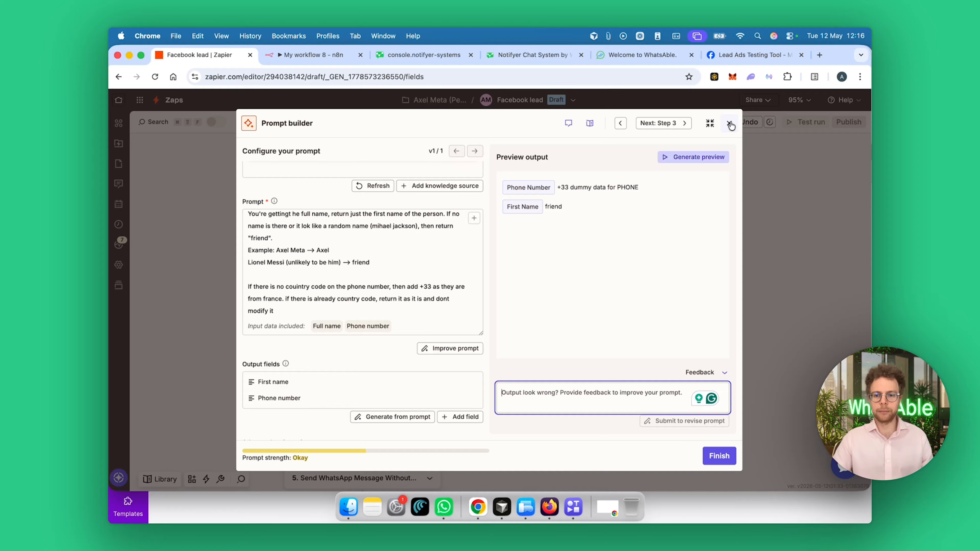
pyautogui.click(727, 456)
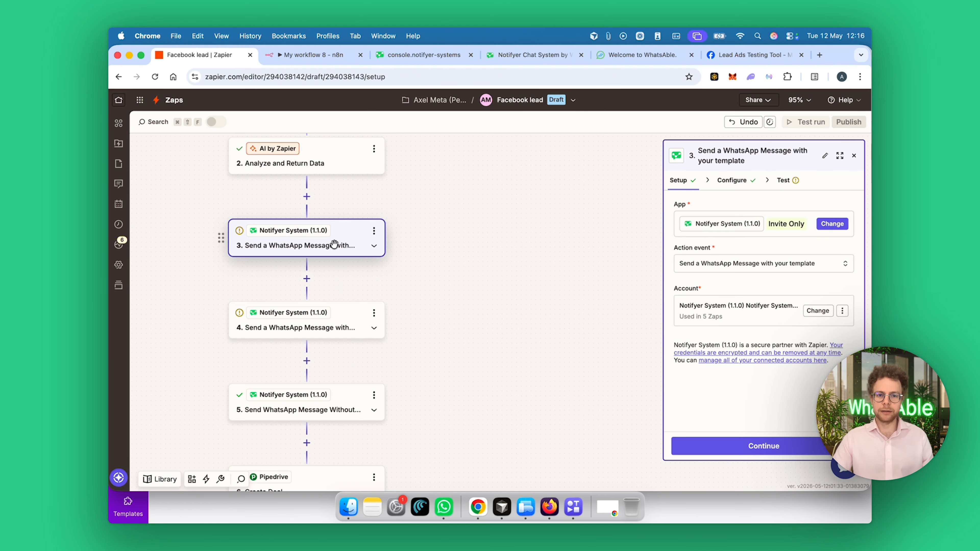
pyautogui.click(334, 244)
pyautogui.click(795, 180)
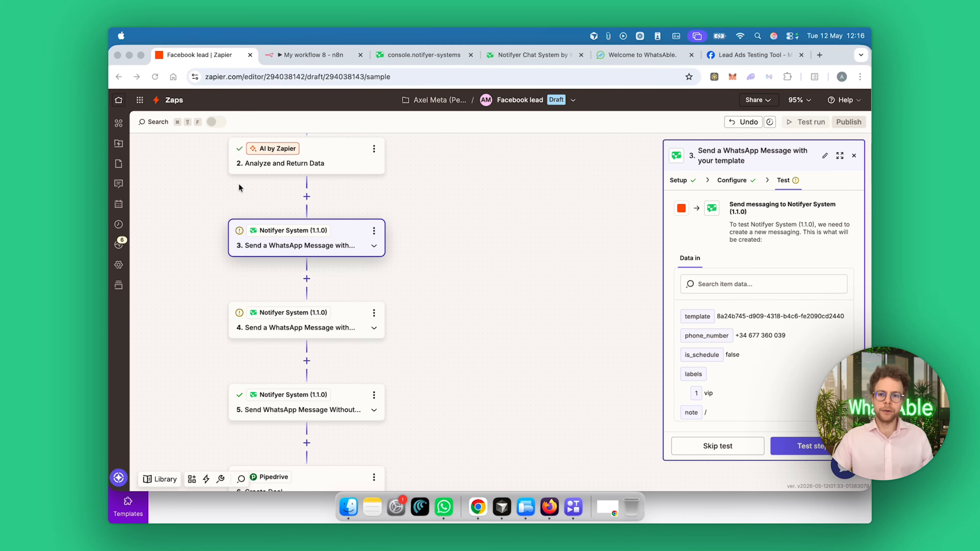
pyautogui.click(682, 180)
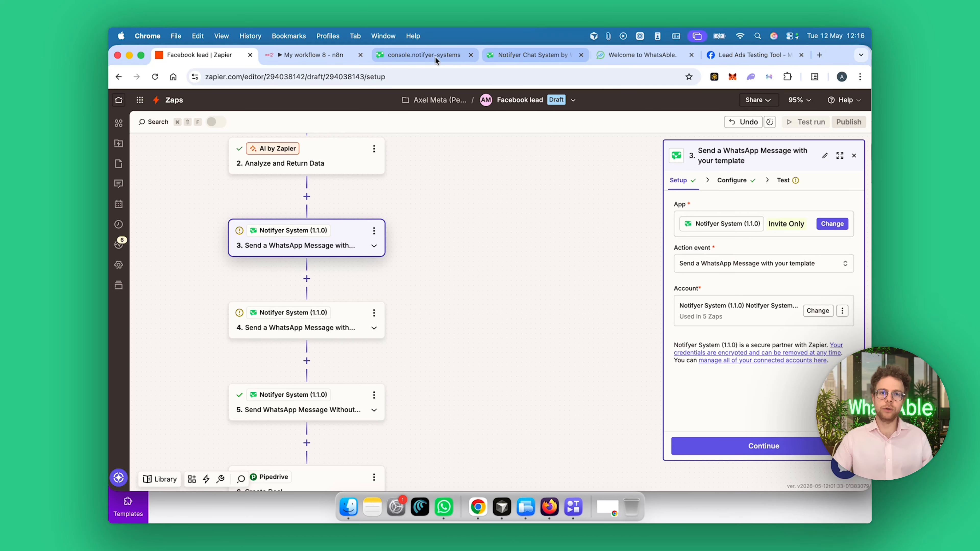
pyautogui.click(419, 56)
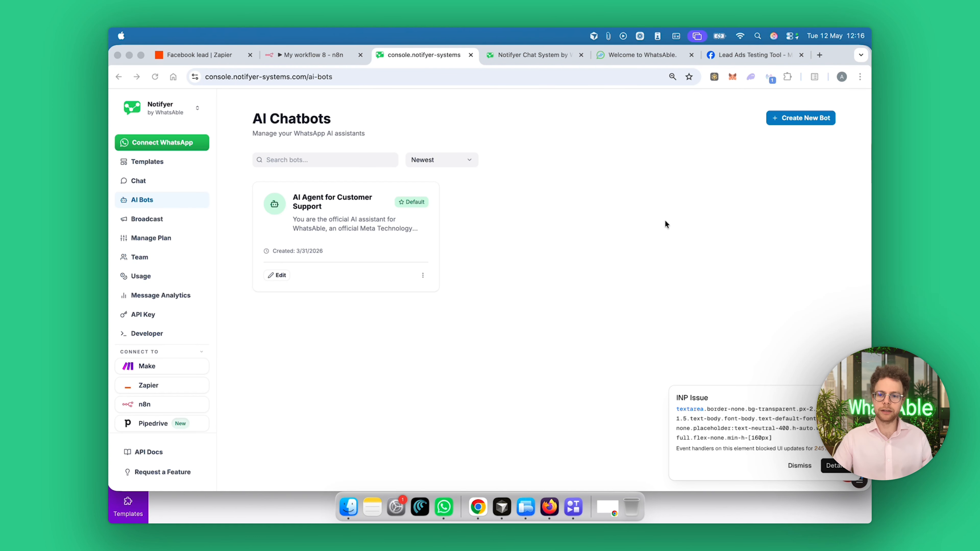
# - Open Notifyer's Connect To Zapier guide and continue through to the Zapier invite link
pyautogui.click(218, 384)
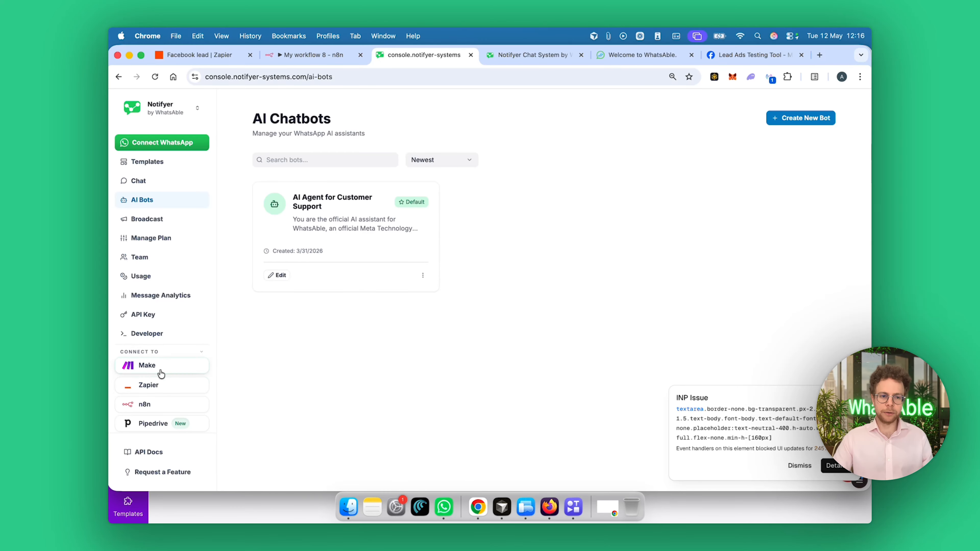
pyautogui.click(159, 385)
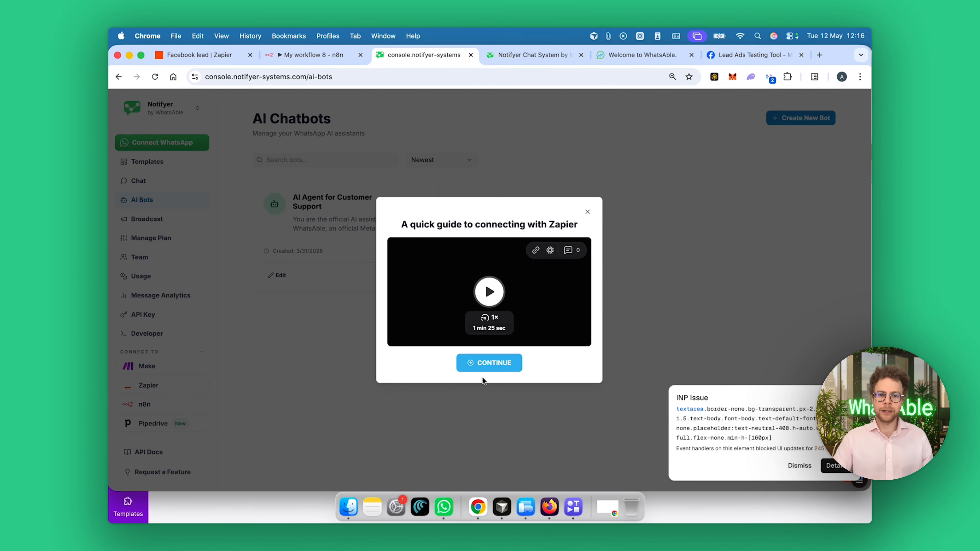
pyautogui.click(482, 366)
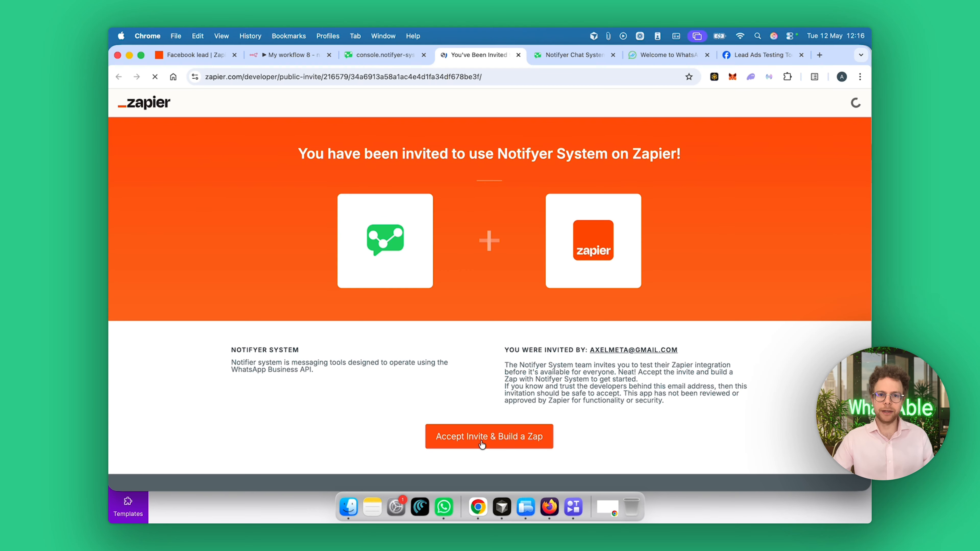
# - Leave the Notifyer System invite page and return to the Facebook lead Zap
pyautogui.click(206, 55)
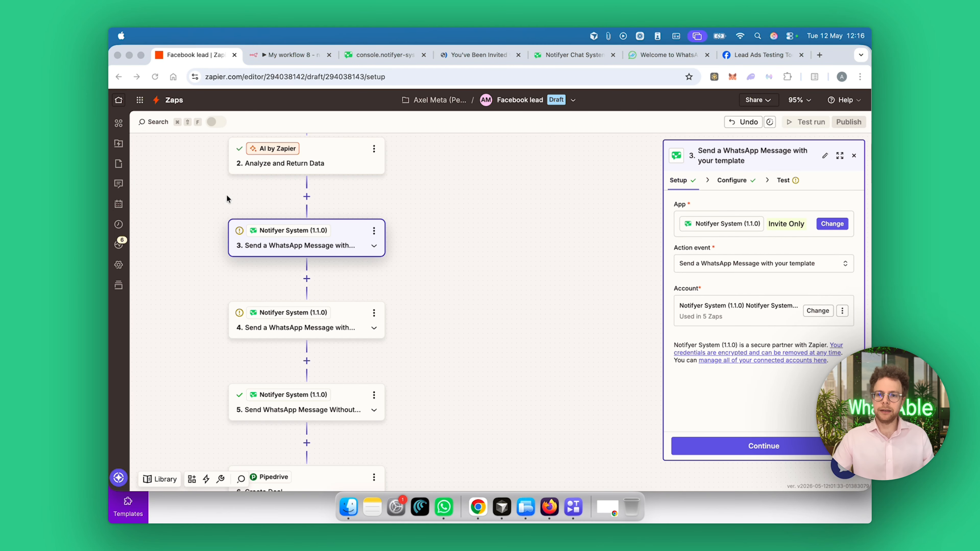
# - Search 'notif' in step 3's app picker, keep the current app and action, and continue to configuration
pyautogui.click(832, 224)
pyautogui.click(832, 224)
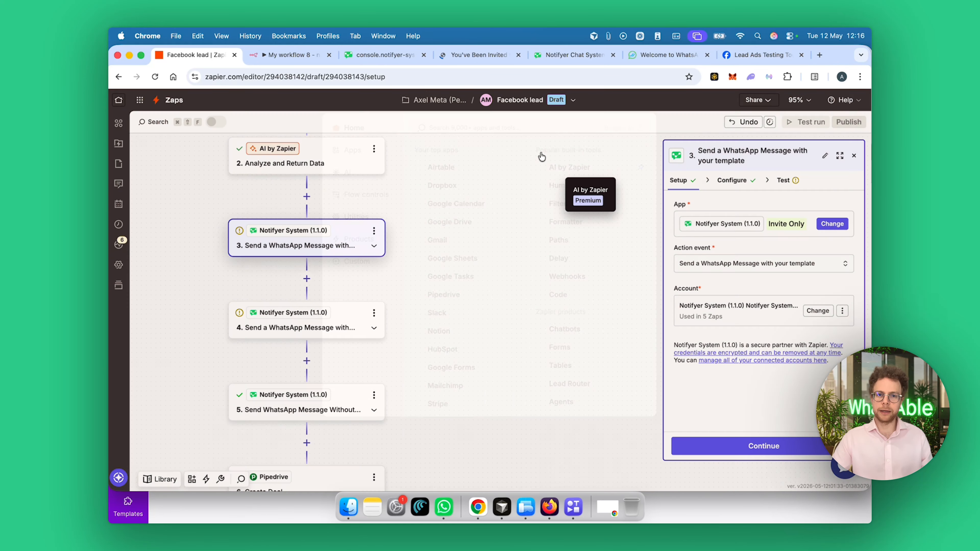
pyautogui.click(839, 226)
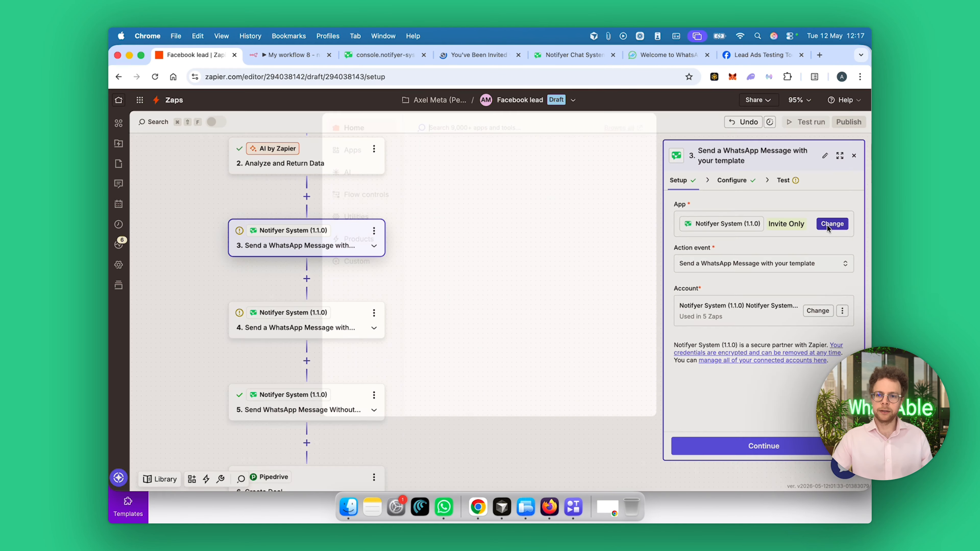
pyautogui.write('notifyer')
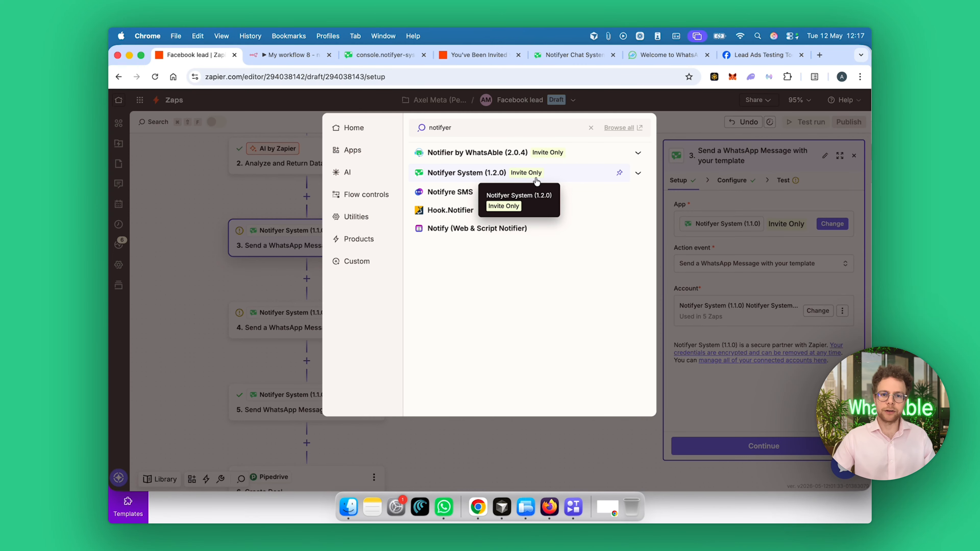
pyautogui.click(737, 250)
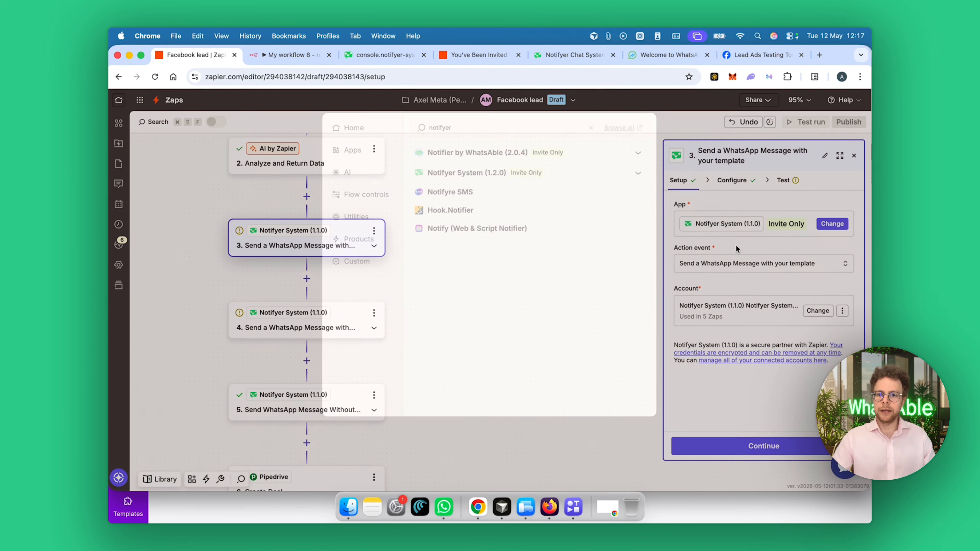
pyautogui.click(737, 263)
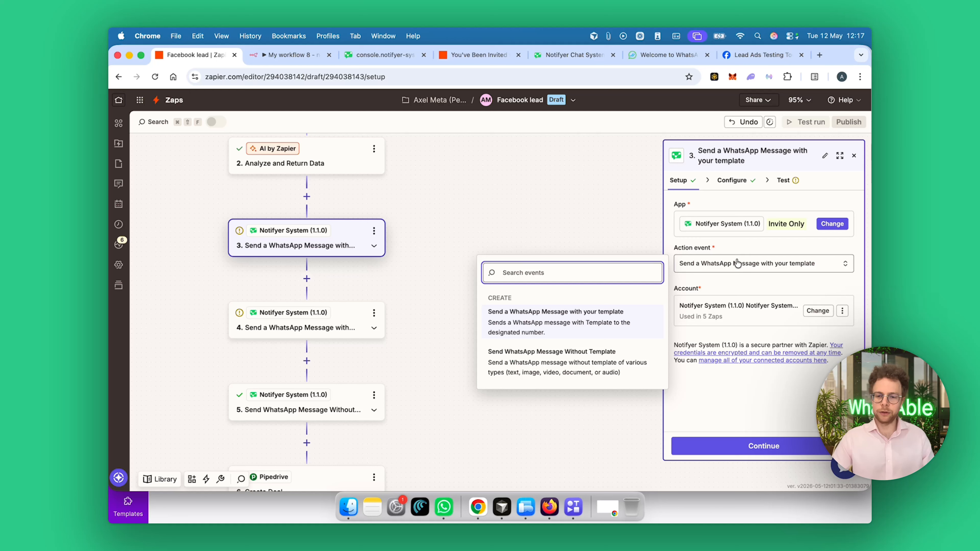
pyautogui.click(734, 379)
pyautogui.click(747, 443)
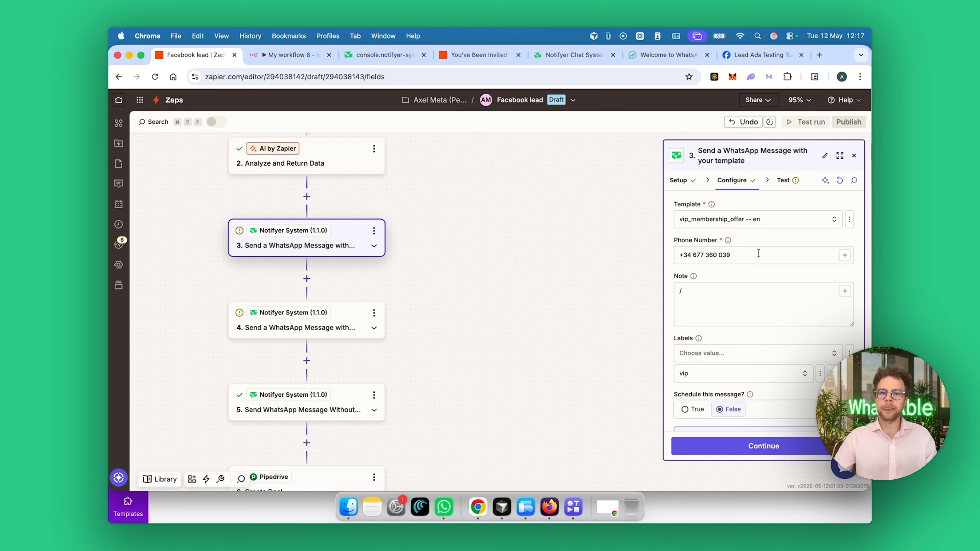
# - Replace step 3's fixed phone number with the AI step's Phone Number output
pyautogui.click(748, 253)
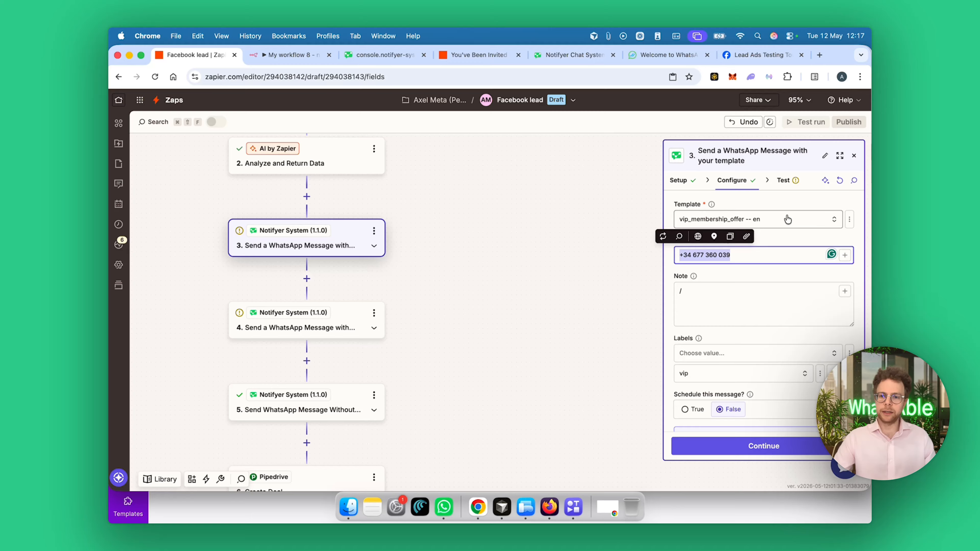
pyautogui.press('super+a')
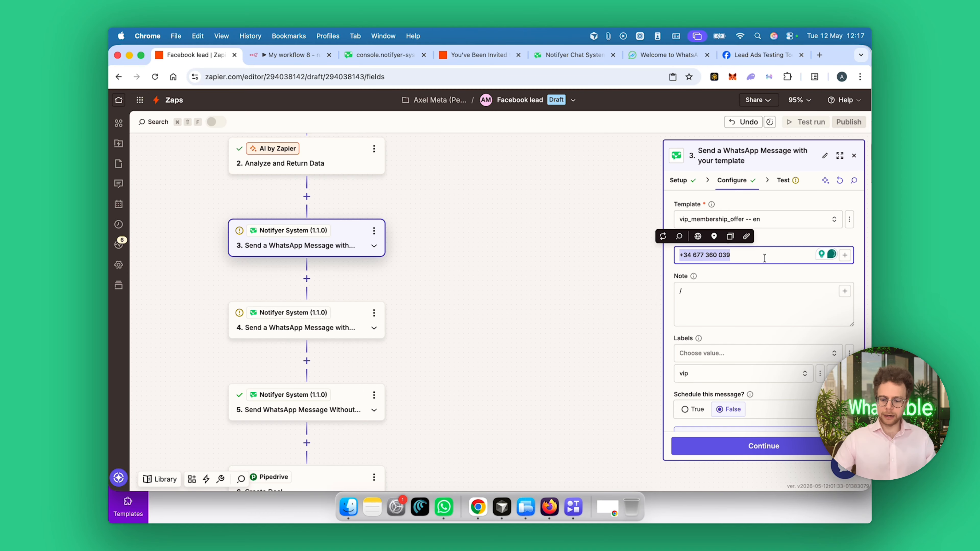
pyautogui.write('/ph')
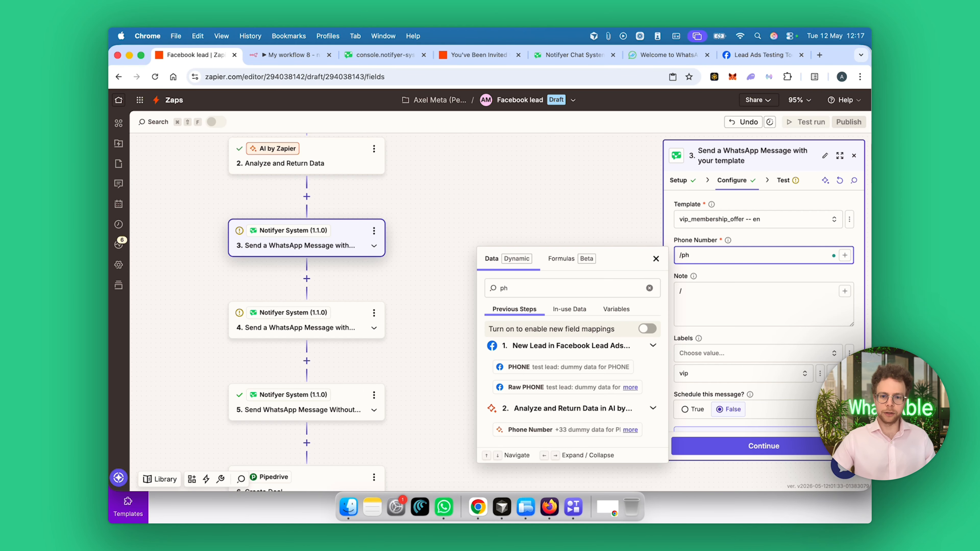
pyautogui.click(607, 430)
# - Browse the Facebook lead fields for the Note field without inserting any, then reach the Body fields
pyautogui.click(683, 299)
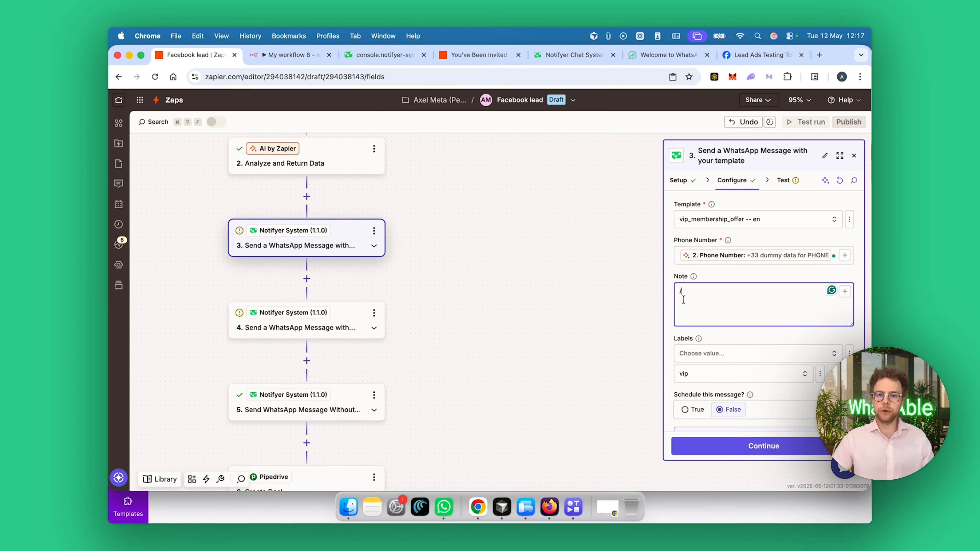
pyautogui.write('/')
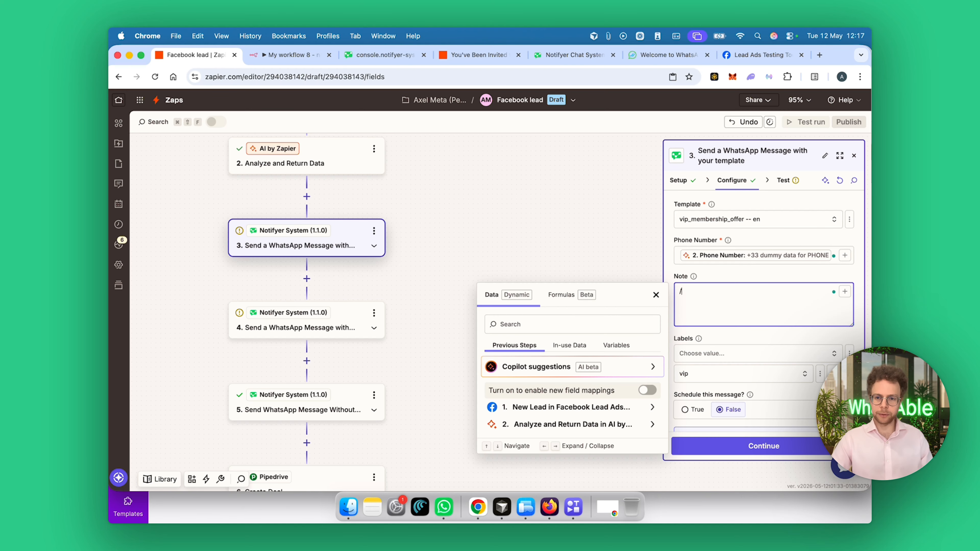
pyautogui.click(617, 409)
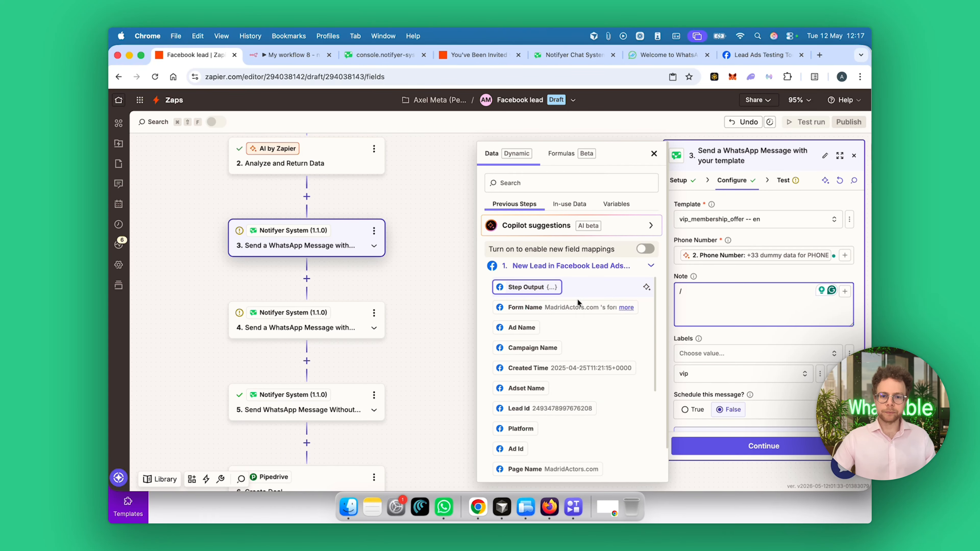
pyautogui.scroll(-1, 551, 435)
pyautogui.scroll(-5, 551, 435)
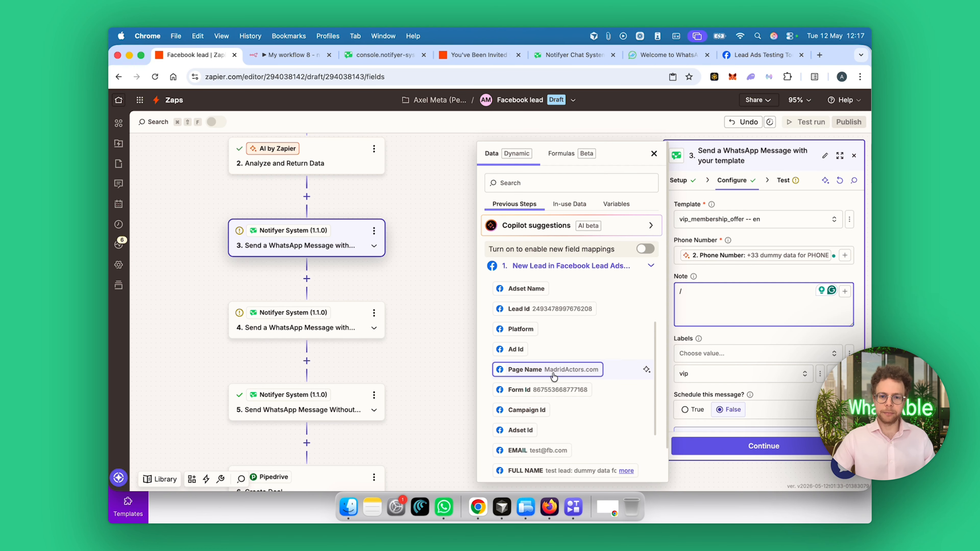
pyautogui.scroll(-9, 562, 422)
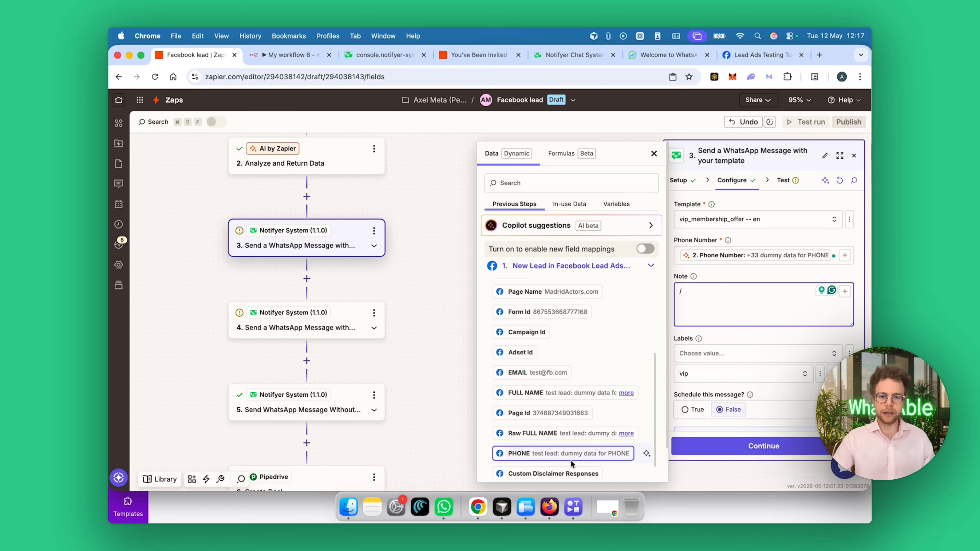
pyautogui.click(776, 335)
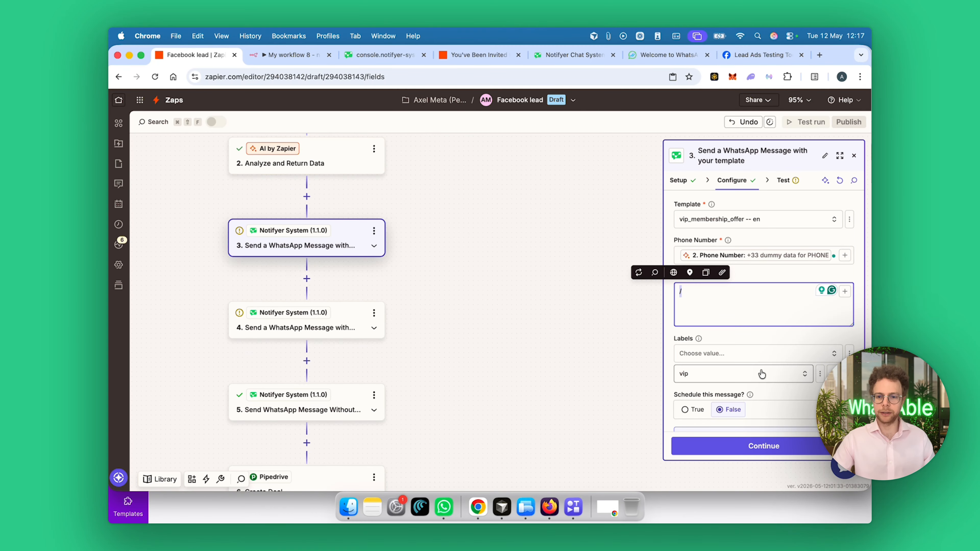
pyautogui.scroll(-6, 761, 374)
pyautogui.scroll(-15, 750, 276)
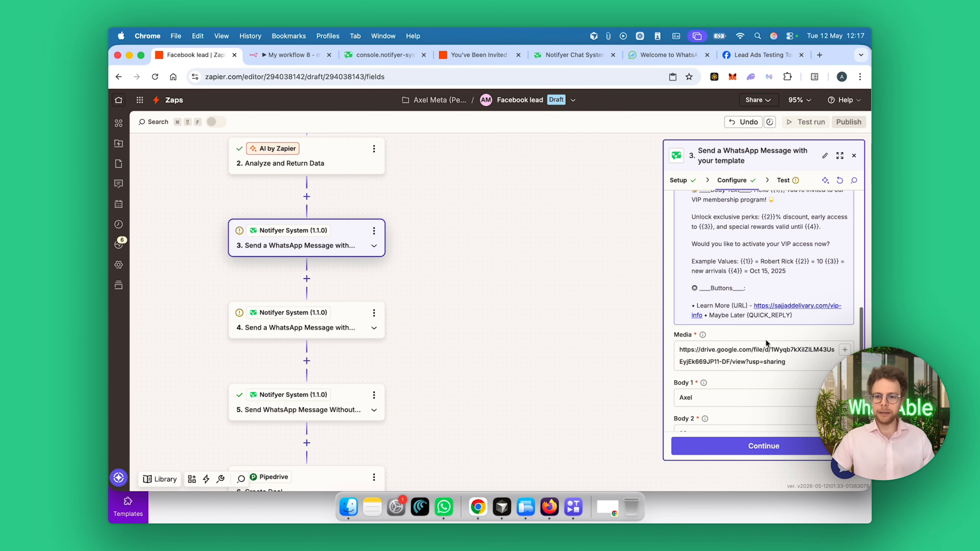
pyautogui.scroll(2, 763, 285)
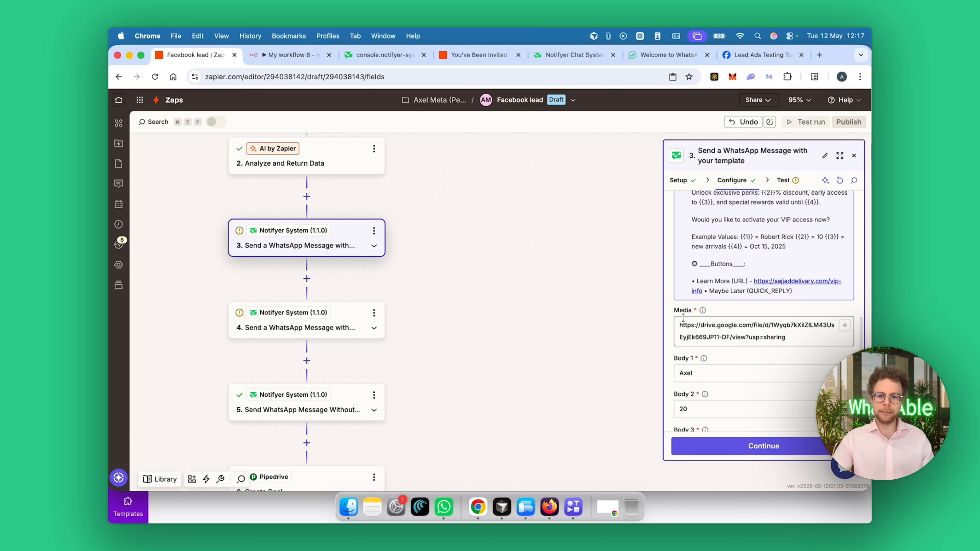
# - Replace Body 1's sample name with the AI step's First Name output, leaving Body 2 at 20
pyautogui.doubleClick(716, 373)
pyautogui.press('BackSpace')
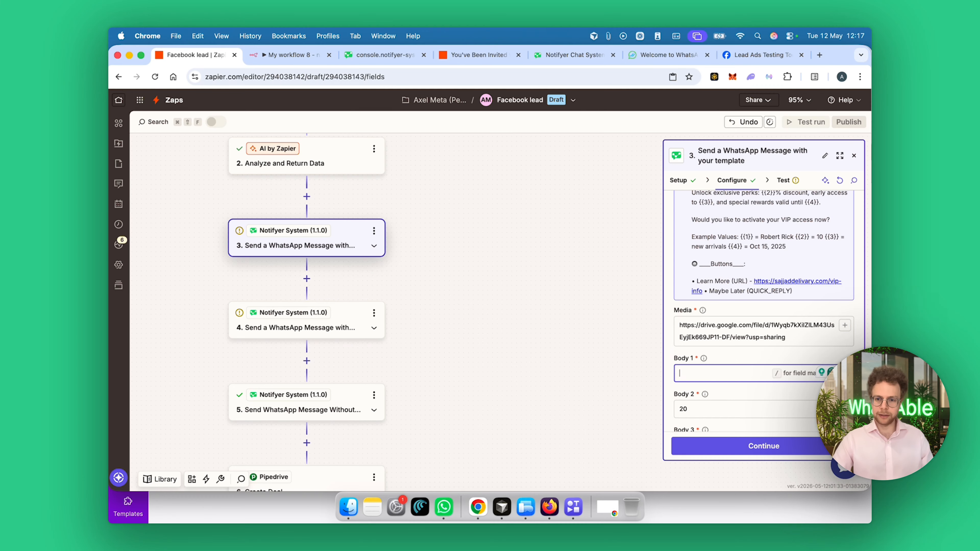
pyautogui.write('/')
pyautogui.click(652, 452)
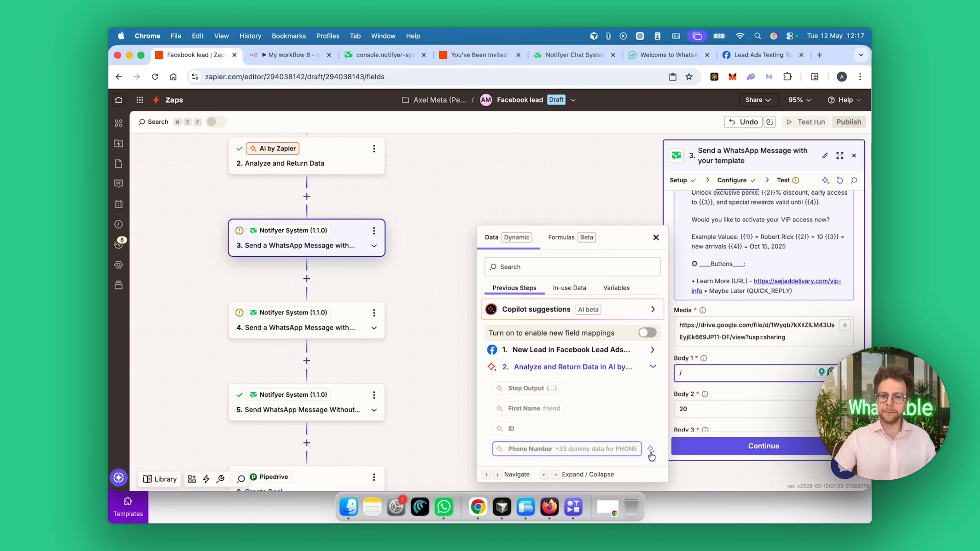
pyautogui.click(558, 408)
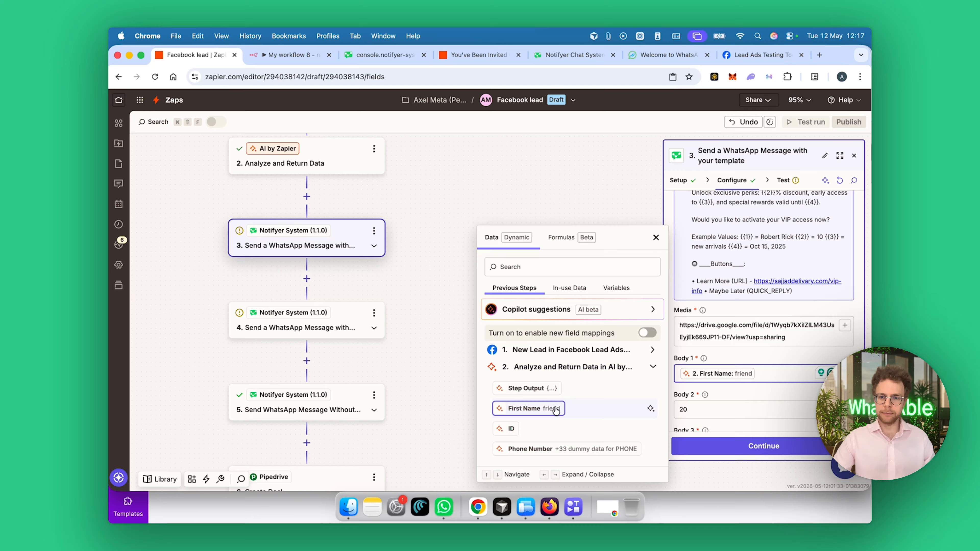
pyautogui.click(709, 390)
pyautogui.scroll(-2, 711, 391)
pyautogui.click(697, 328)
pyautogui.doubleClick(697, 328)
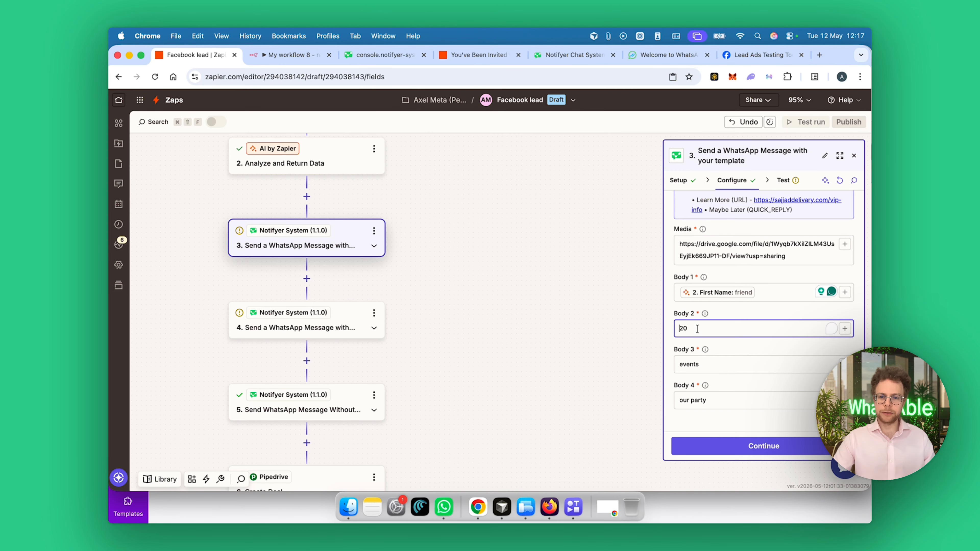
pyautogui.click(731, 433)
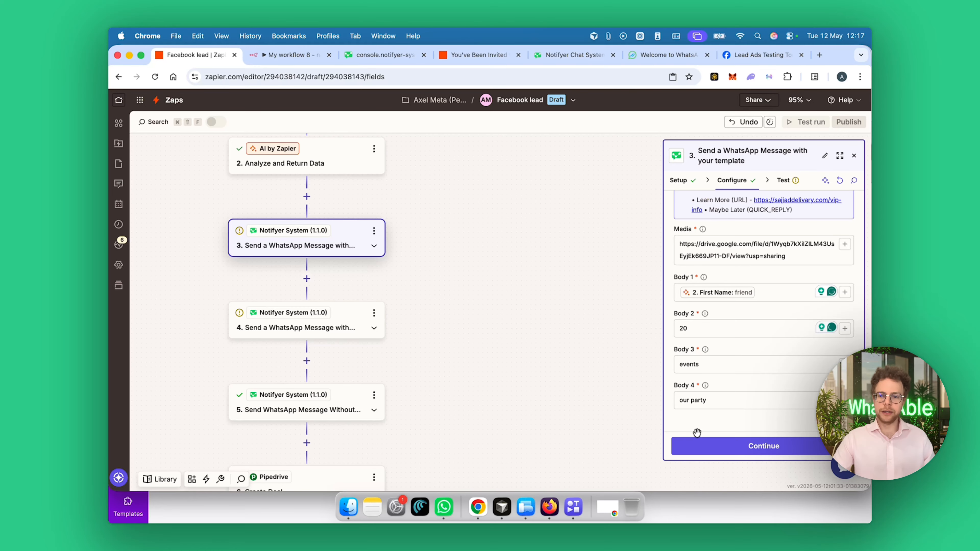
pyautogui.moveTo(572, 387); pyautogui.dragTo(698, 387)
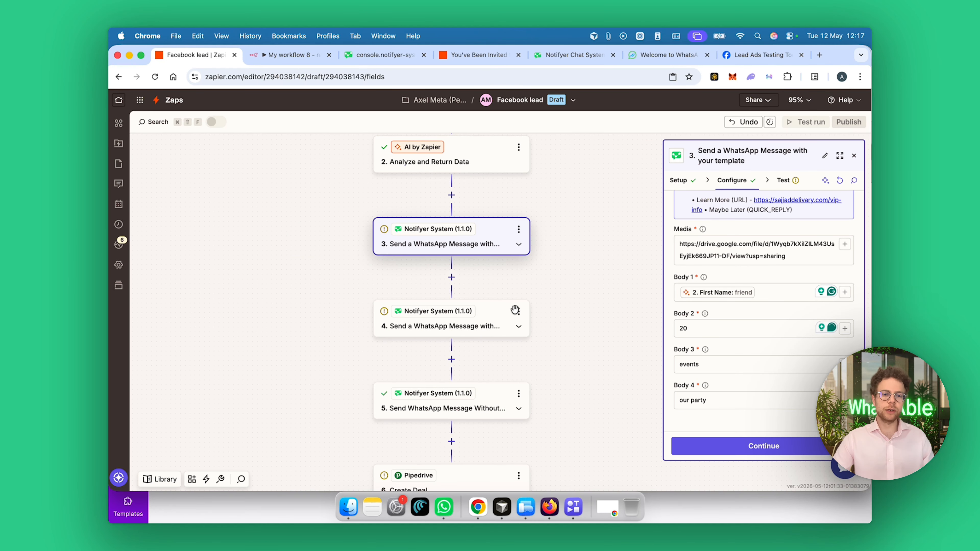
# - Open step 4's WhatsApp template message settings and scroll its Configure panel to the scheduling options
pyautogui.click(491, 312)
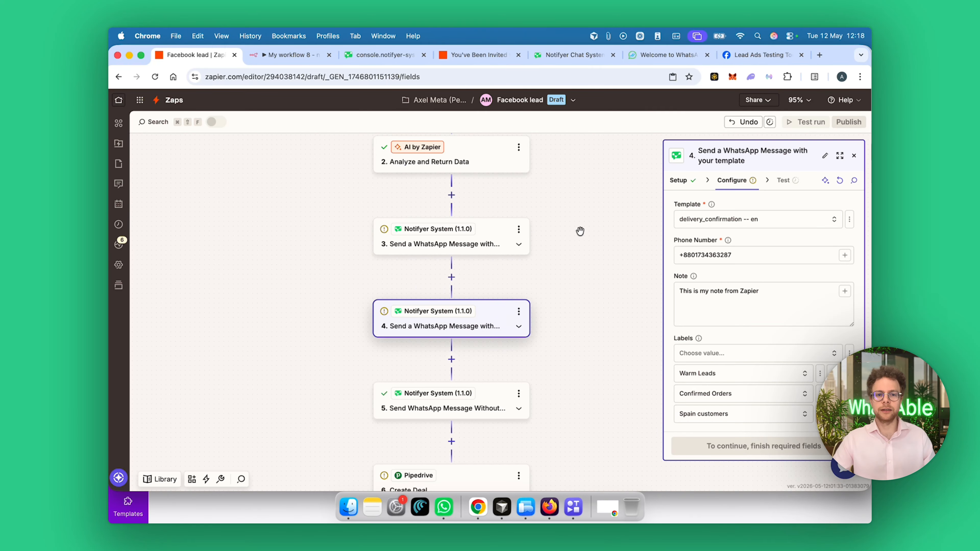
pyautogui.click(517, 230)
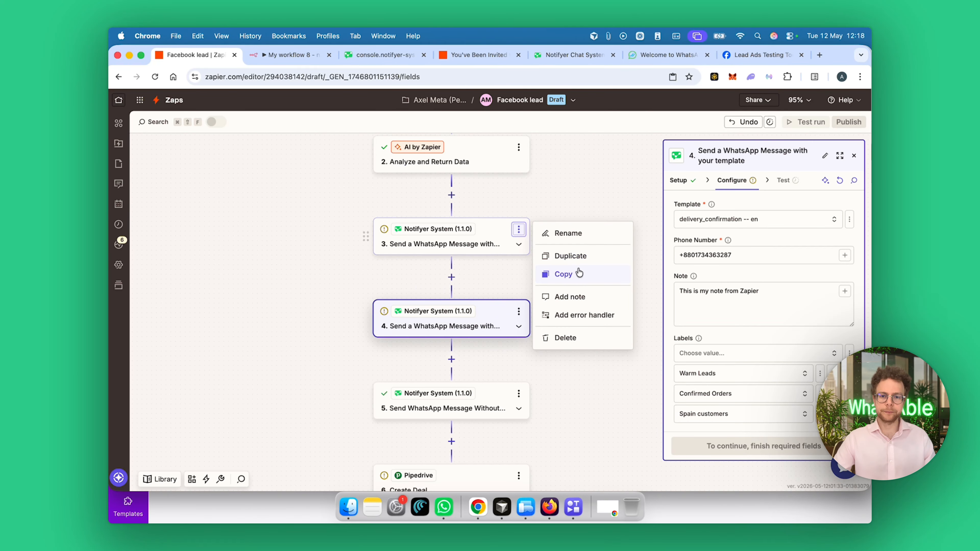
pyautogui.click(480, 316)
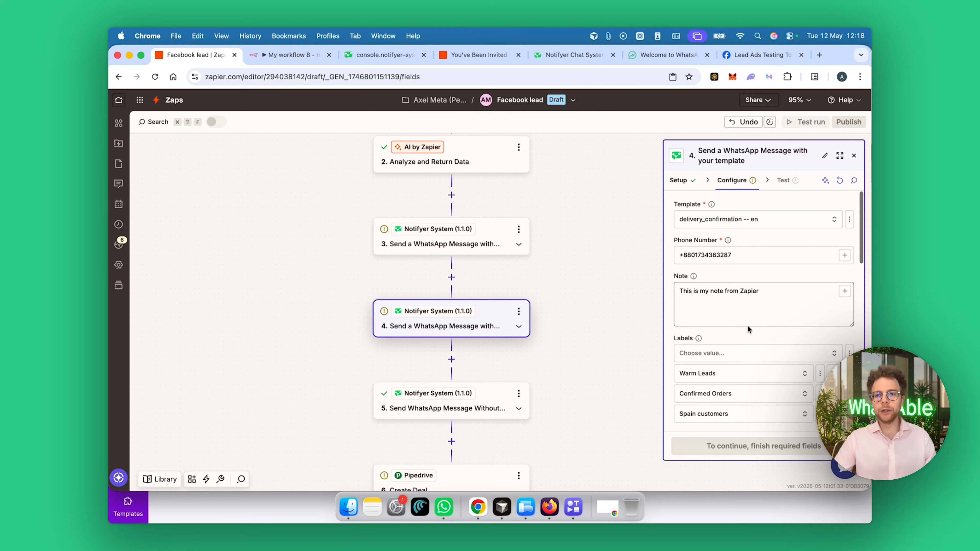
pyautogui.scroll(-10, 744, 313)
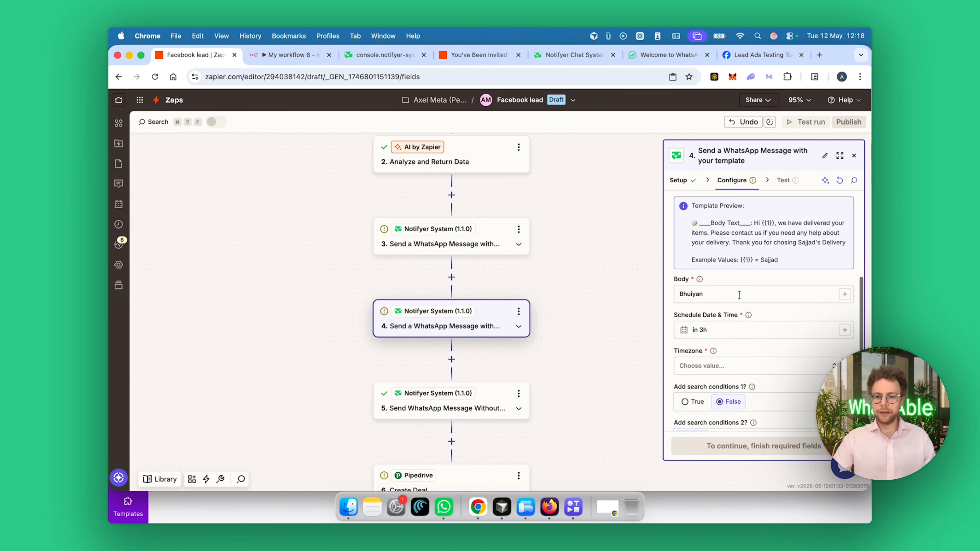
pyautogui.scroll(3, 694, 266)
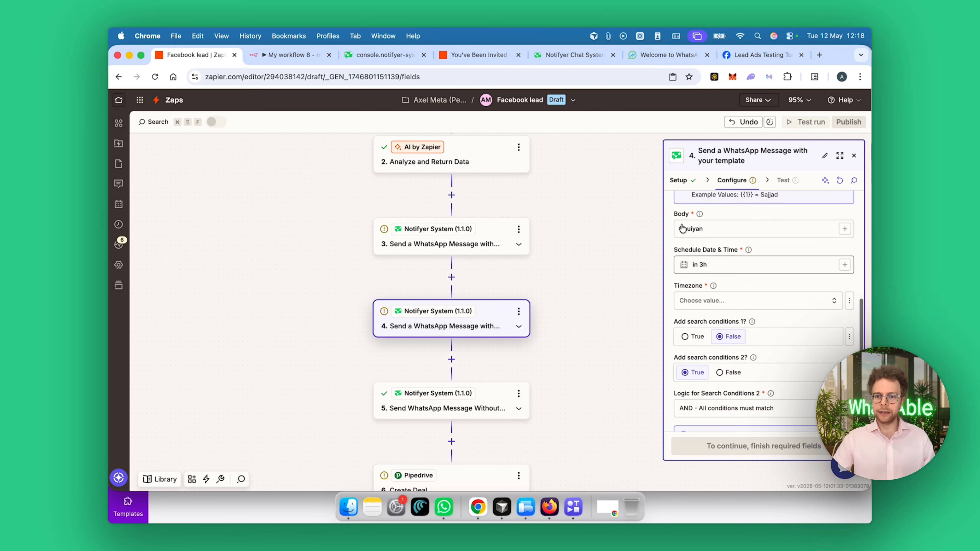
pyautogui.scroll(3, 695, 302)
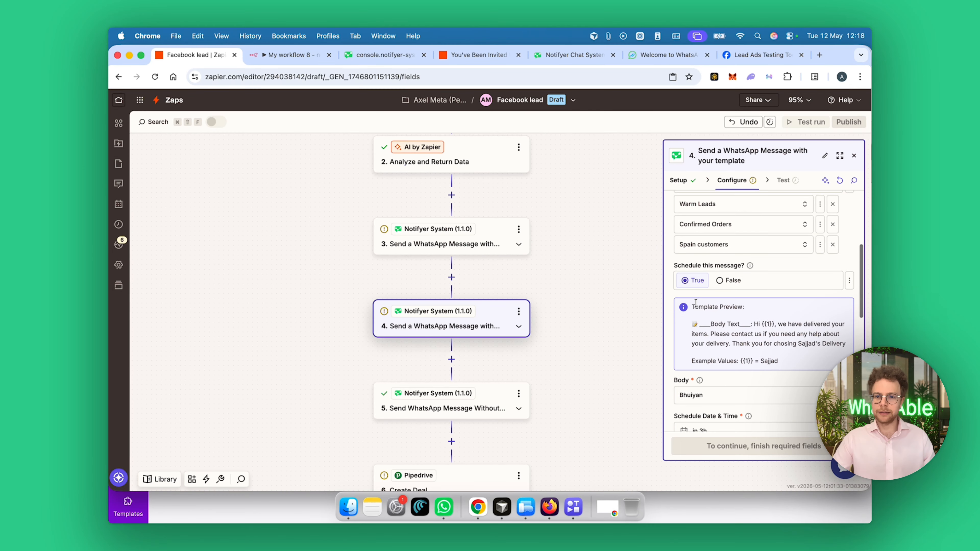
pyautogui.moveTo(663, 266); pyautogui.dragTo(697, 267)
pyautogui.scroll(-3, 744, 374)
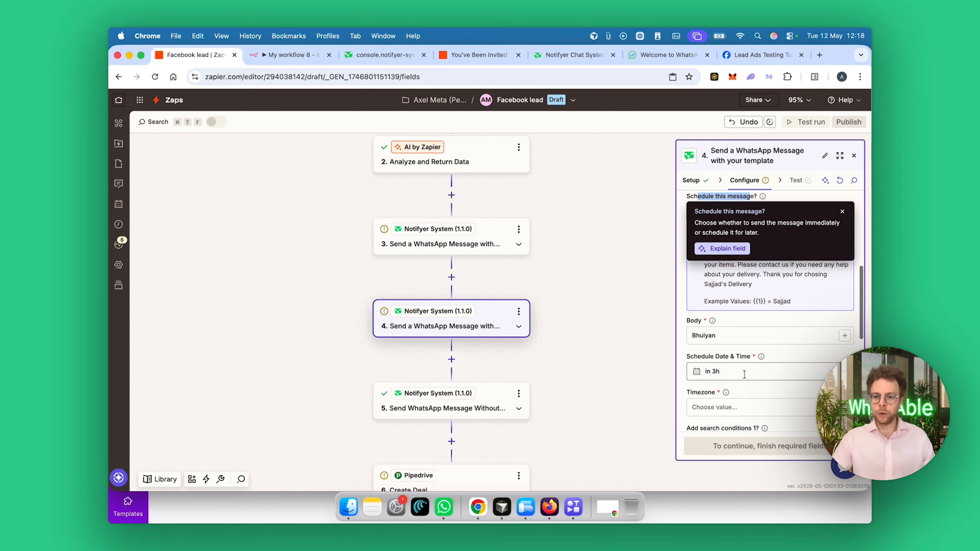
# - Read the Schedule Date & Time help, then begin editing the scheduled send delay
pyautogui.click(706, 358)
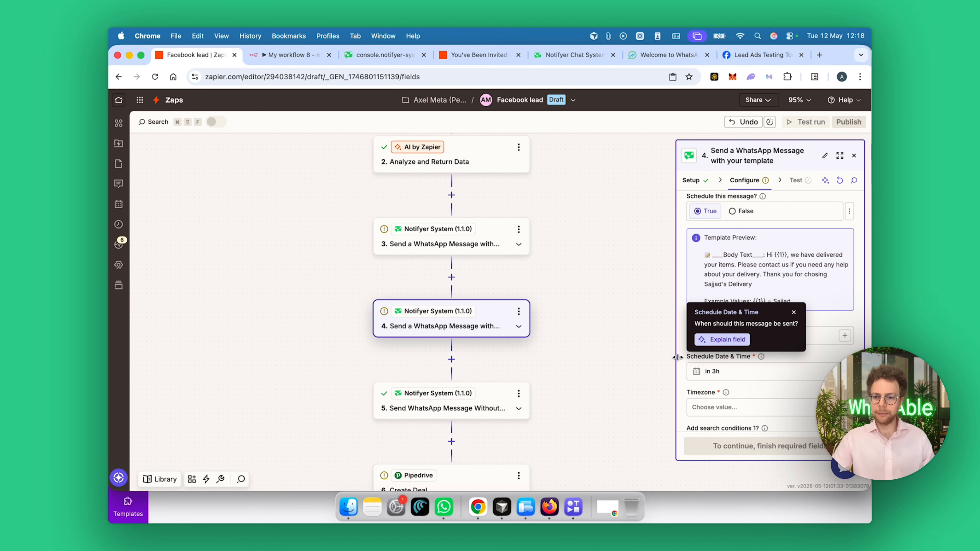
pyautogui.moveTo(674, 354); pyautogui.dragTo(603, 354)
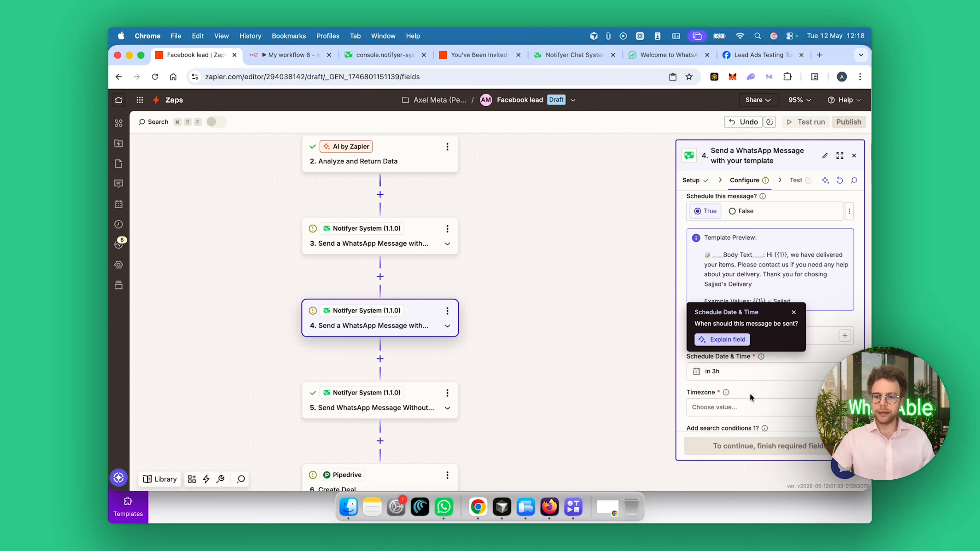
pyautogui.click(794, 314)
pyautogui.click(741, 373)
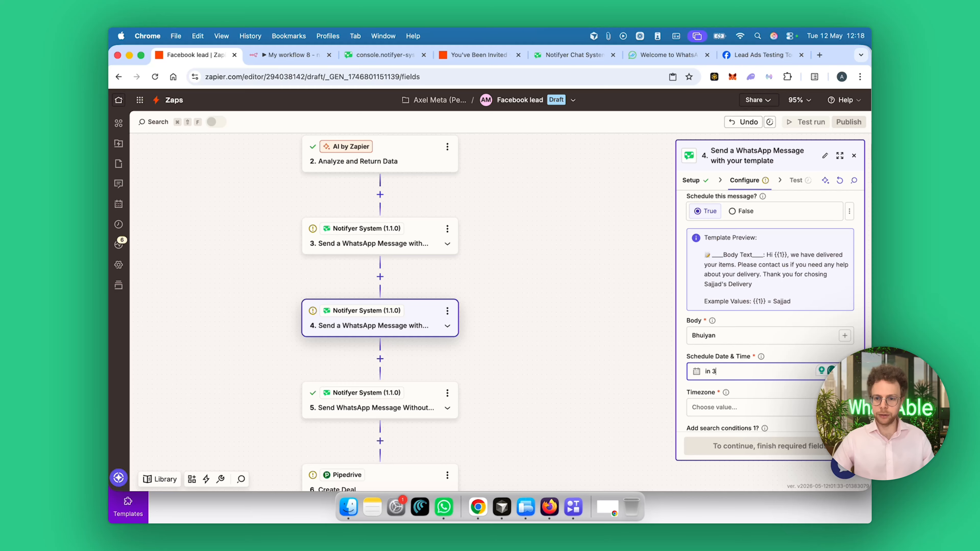
# - Change step 4's send delay from 'in 3h' to 'in 1d' with timezone Europe/Amsterdam (GMT+01:00)
pyautogui.press('BackSpace')
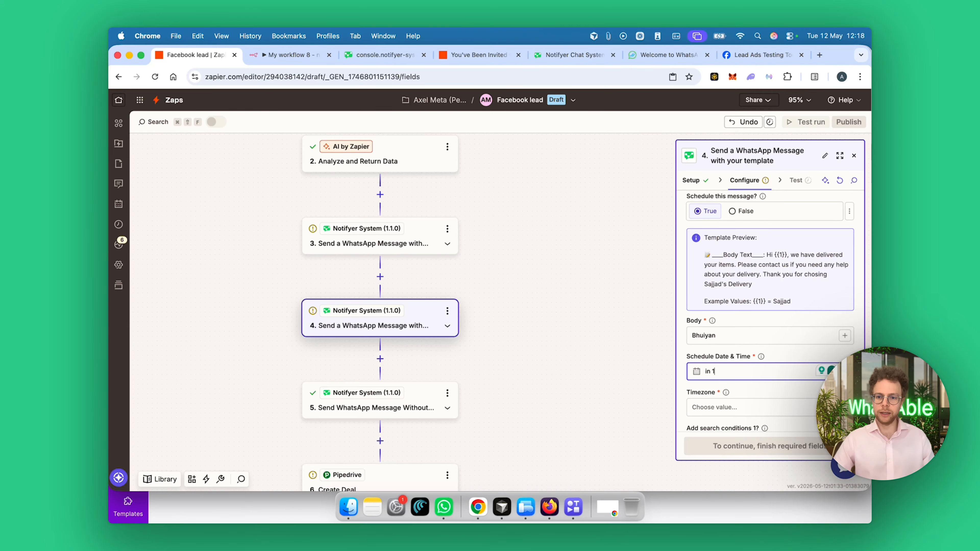
pyautogui.click(747, 394)
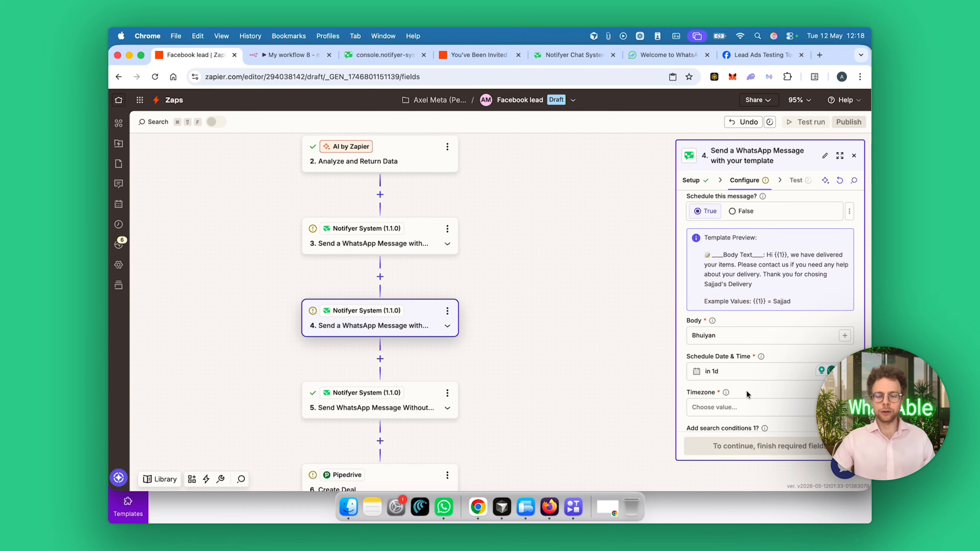
pyautogui.scroll(-3, 747, 394)
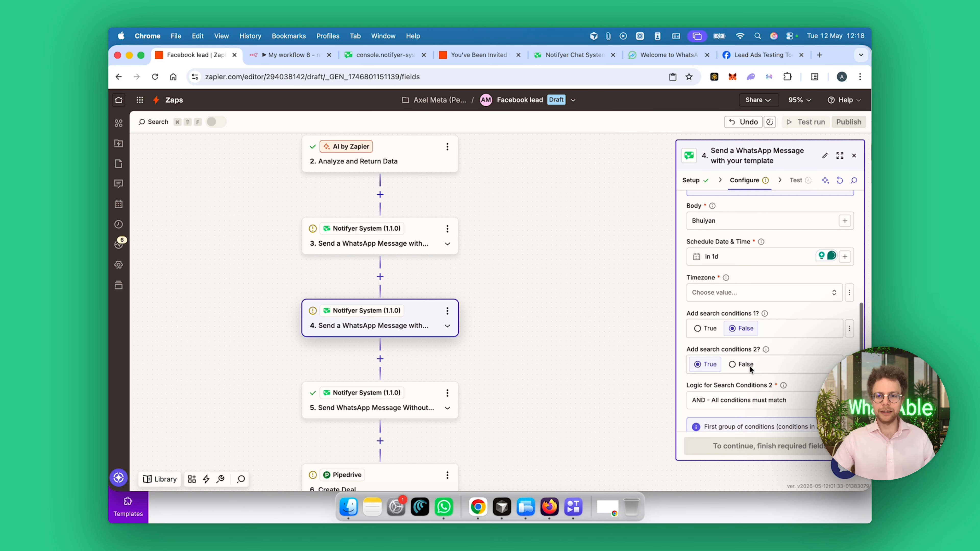
pyautogui.click(754, 299)
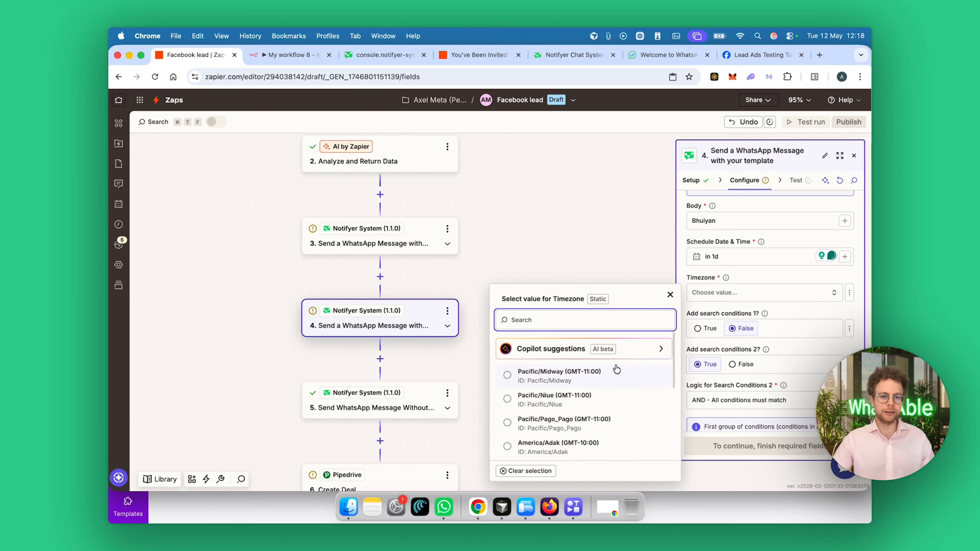
pyautogui.write('Amsterdam')
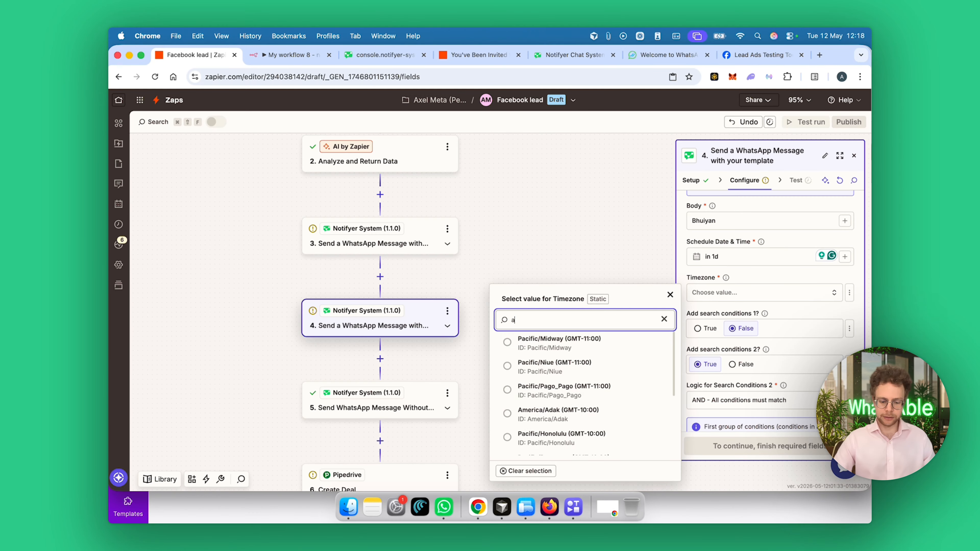
pyautogui.click(617, 354)
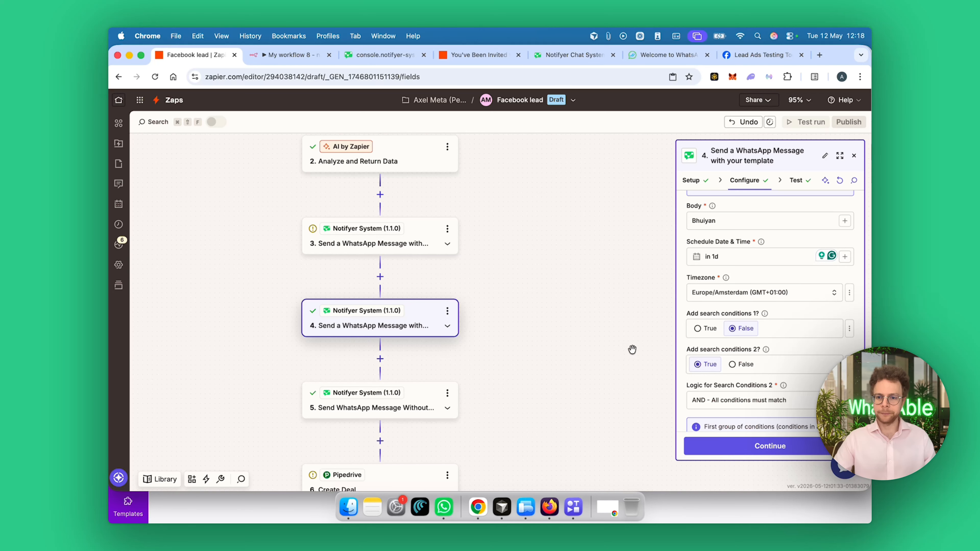
pyautogui.scroll(-1, 783, 344)
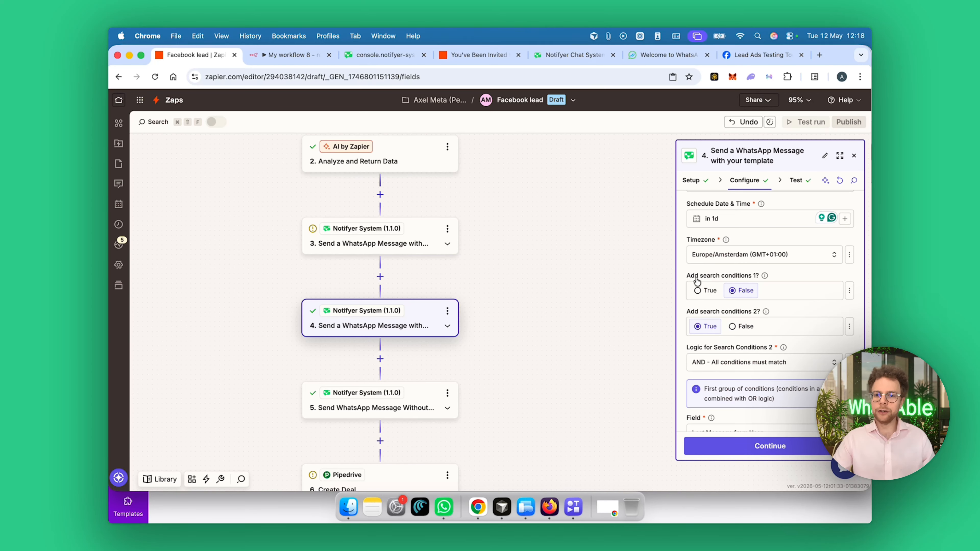
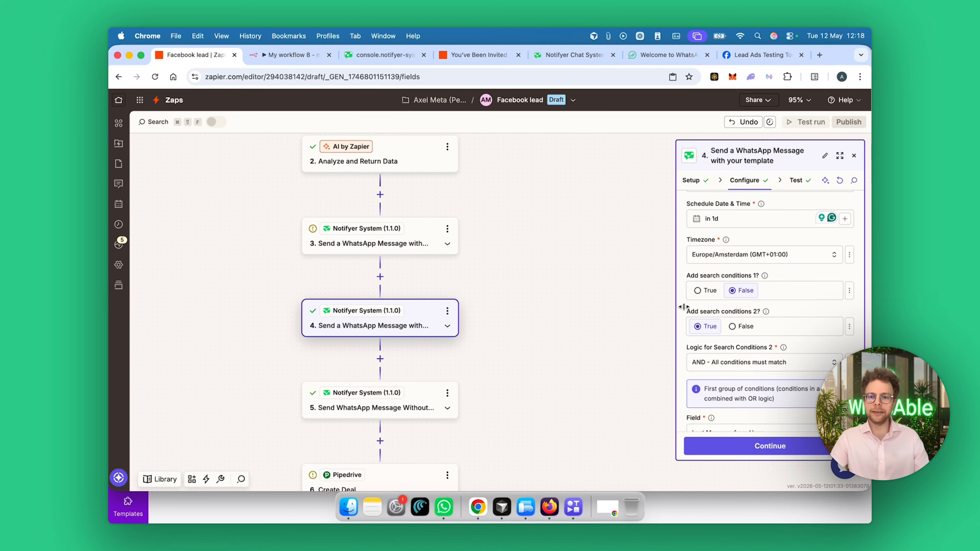
# - Turn on Search Conditions 2 for step 4 and dismiss the field help note
pyautogui.moveTo(757, 311); pyautogui.dragTo(689, 318)
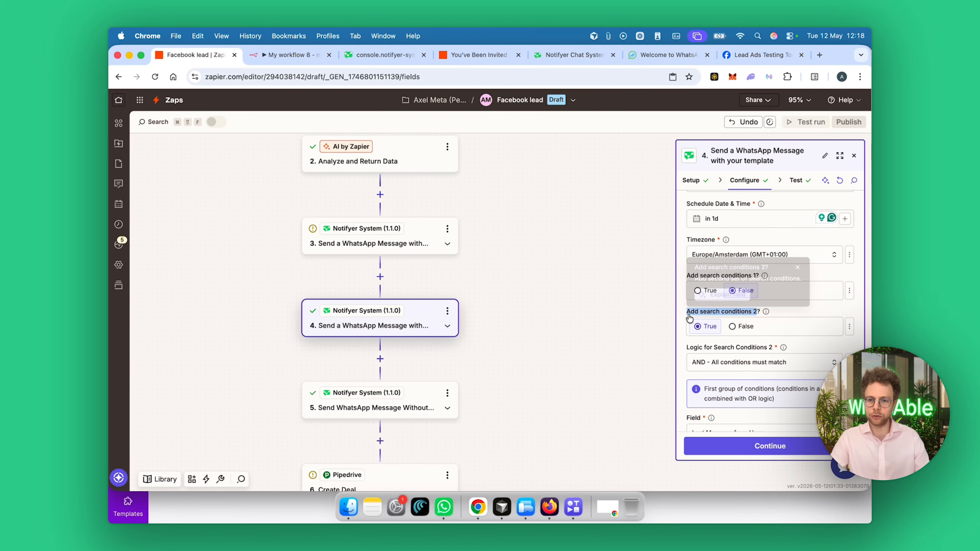
pyautogui.click(713, 330)
pyautogui.scroll(-5, 795, 352)
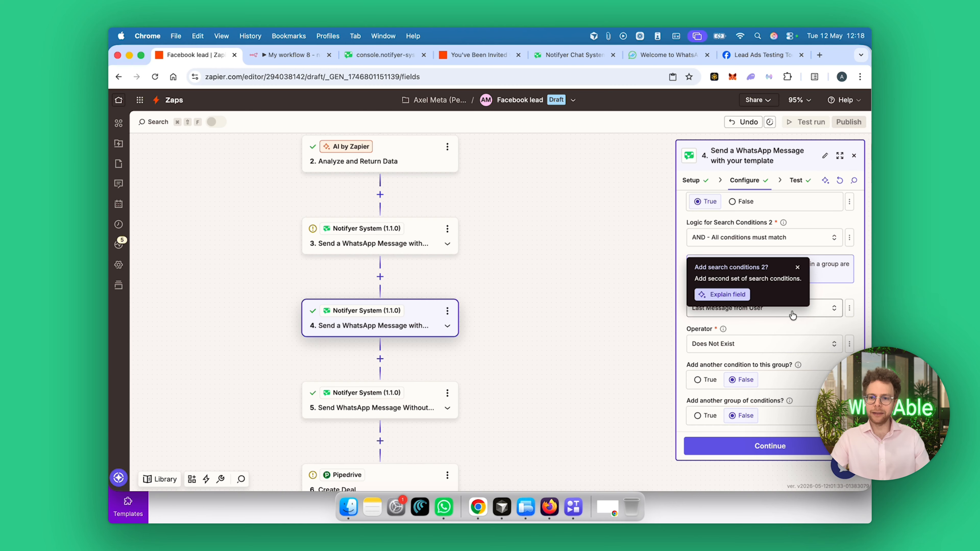
pyautogui.click(798, 268)
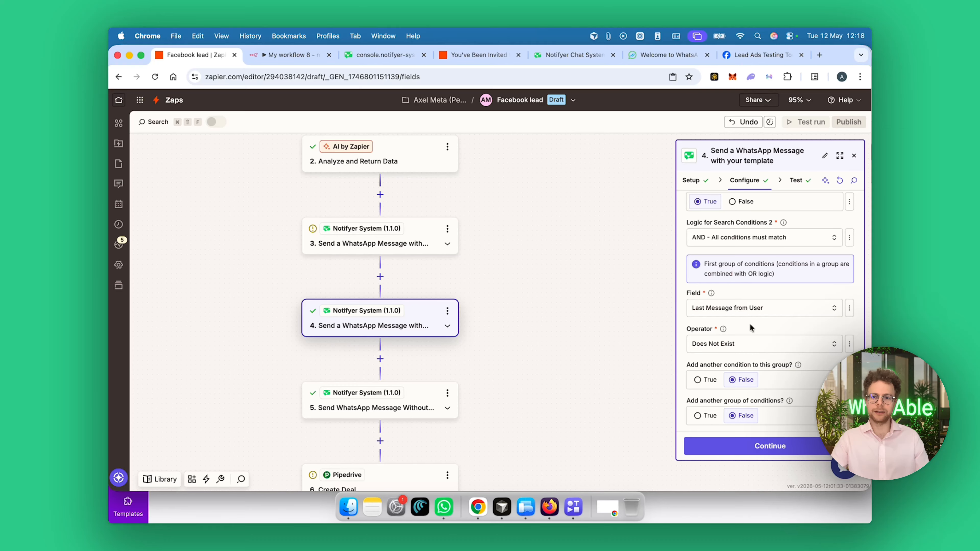
pyautogui.scroll(-1, 759, 258)
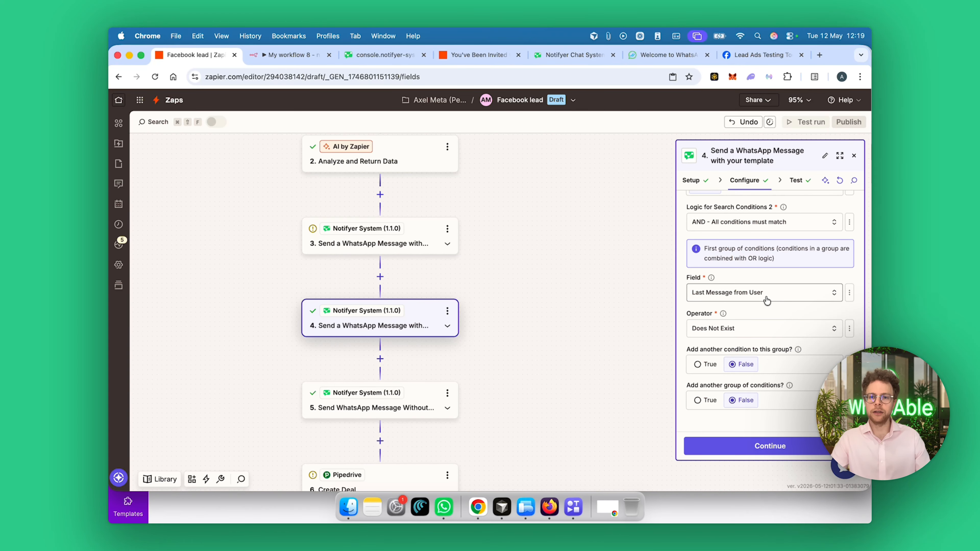
# - Keep Last Message from User as the second search condition's field
pyautogui.click(696, 297)
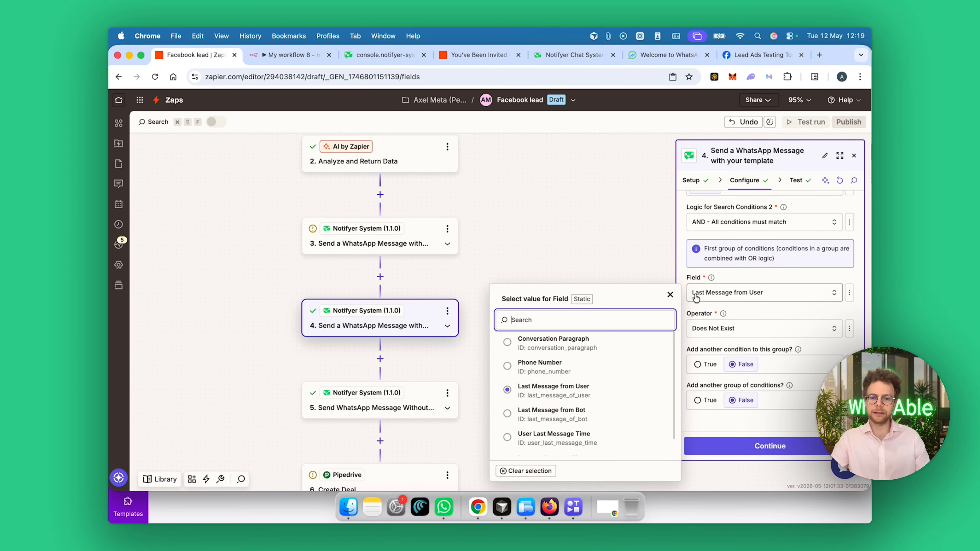
pyautogui.click(696, 297)
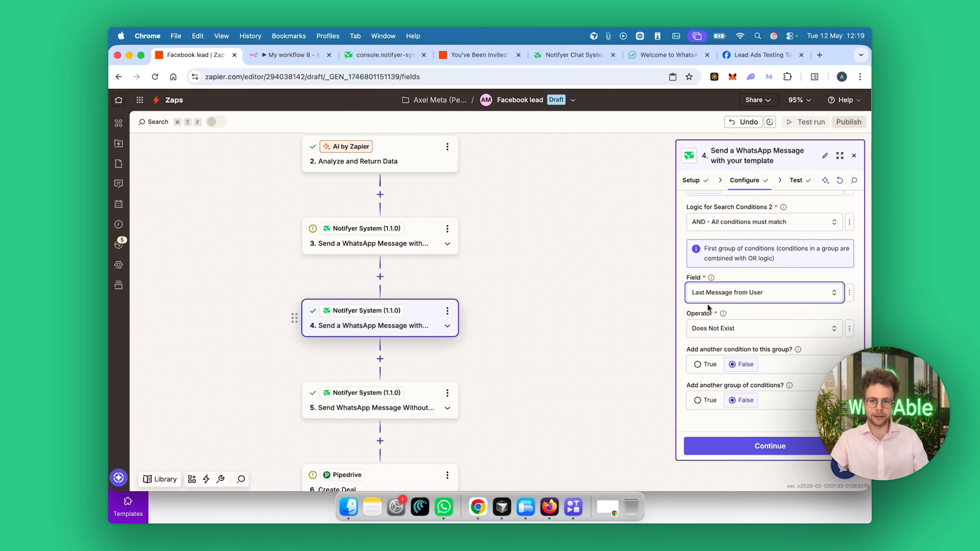
pyautogui.click(716, 308)
pyautogui.scroll(-1, 608, 393)
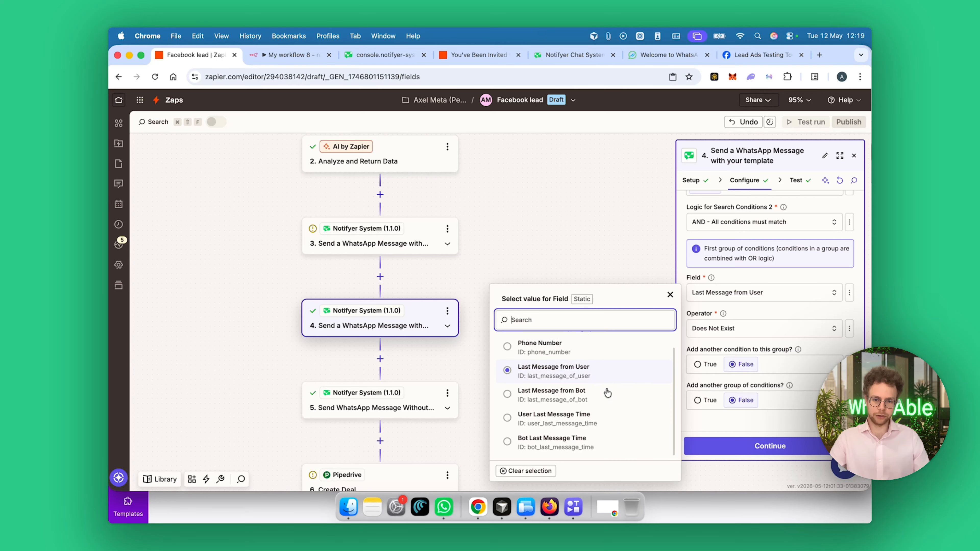
pyautogui.scroll(1, 607, 392)
pyautogui.scroll(-1, 607, 392)
pyautogui.scroll(1, 607, 392)
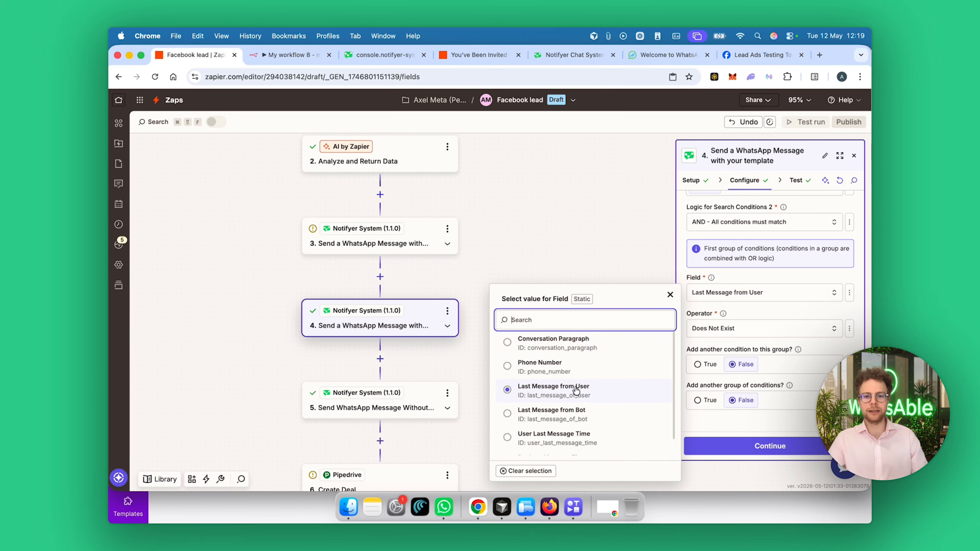
pyautogui.click(760, 315)
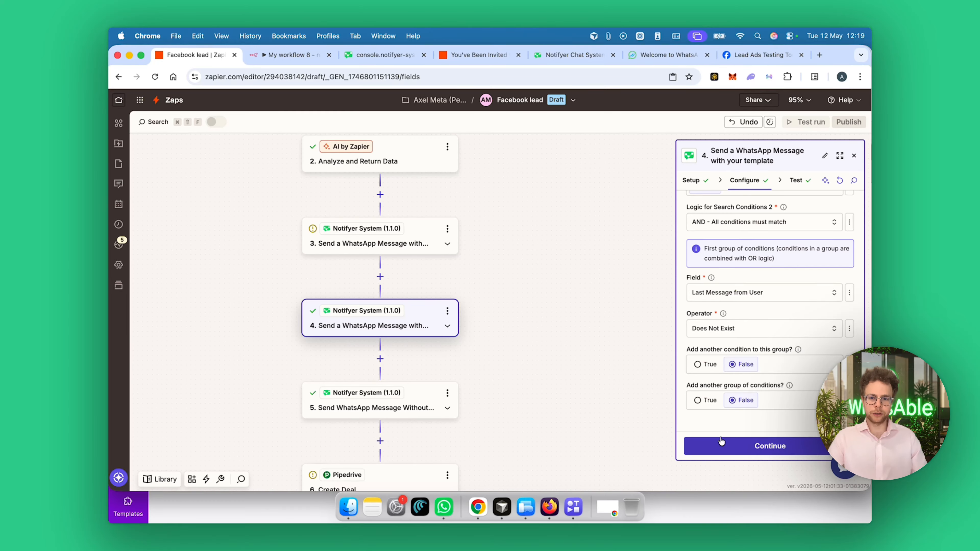
# - Confirm step 4's settings and continue through testing to step 5
pyautogui.scroll(5, 701, 316)
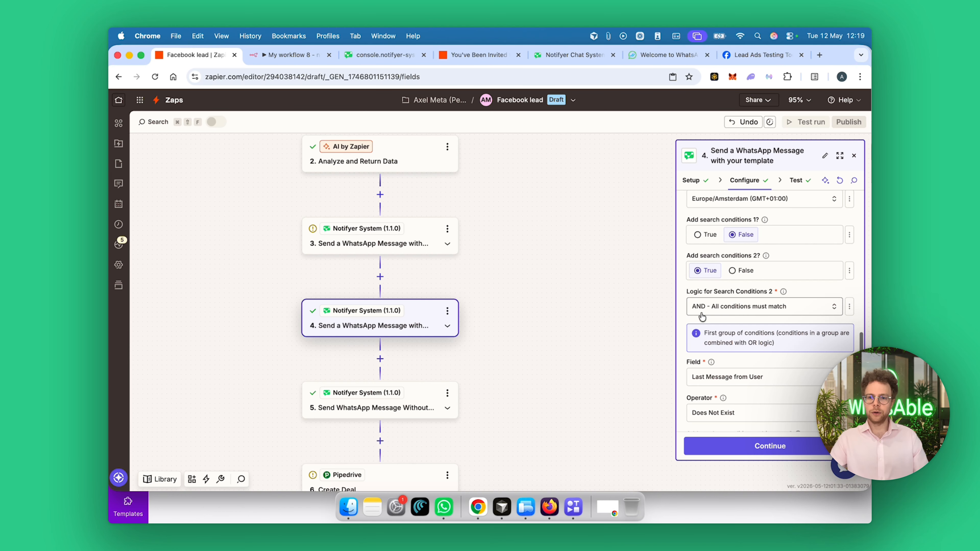
pyautogui.click(717, 446)
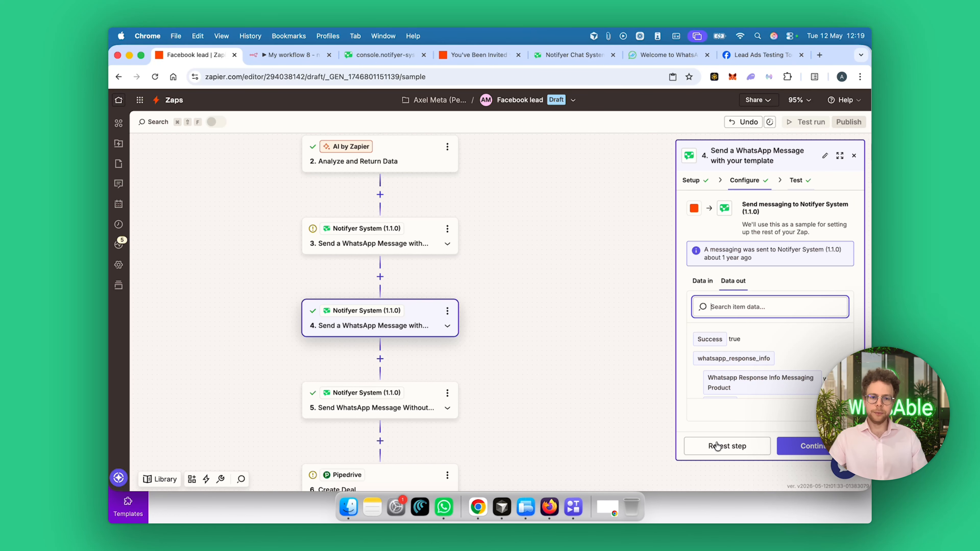
pyautogui.click(806, 446)
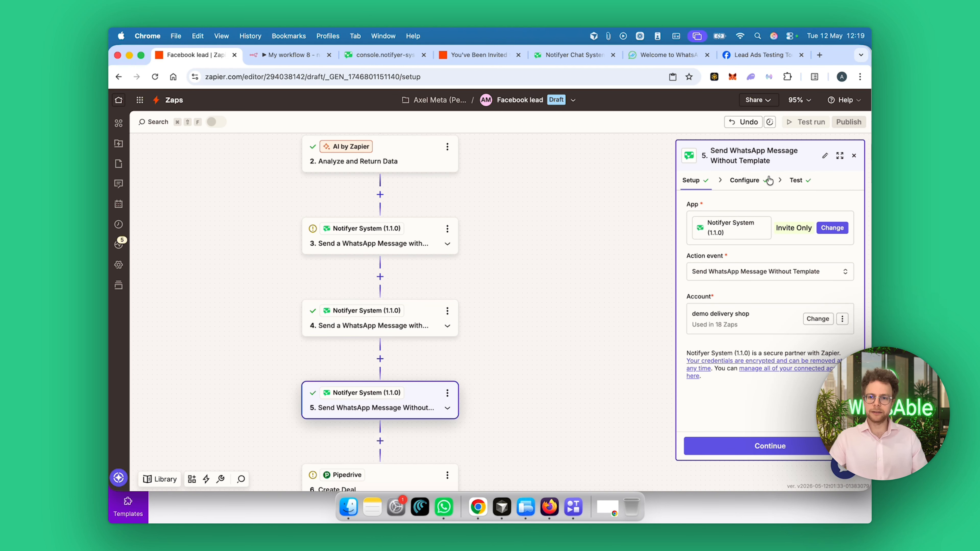
# - Change step 5's action event to 'Send a WhatsApp Message with your template'
pyautogui.click(751, 182)
pyautogui.scroll(-6, 750, 352)
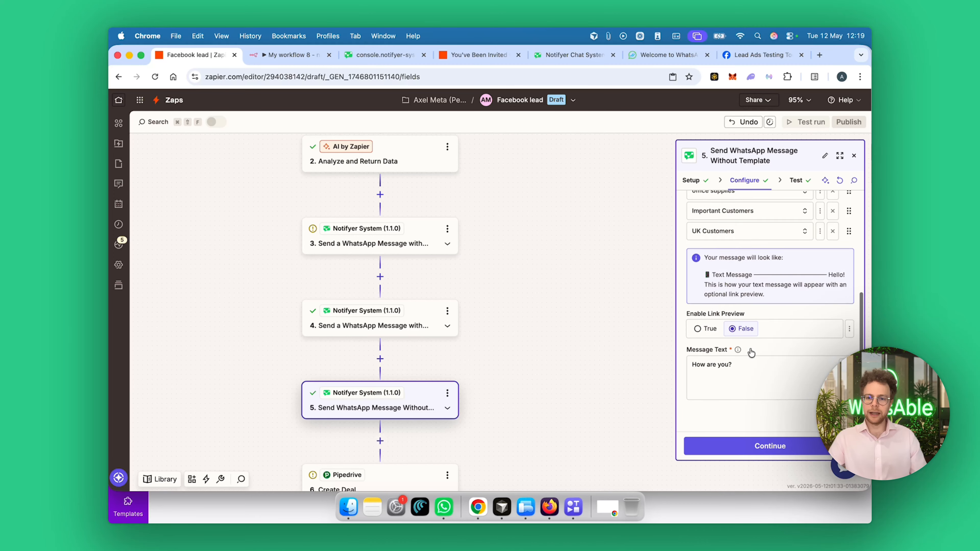
pyautogui.scroll(5, 734, 322)
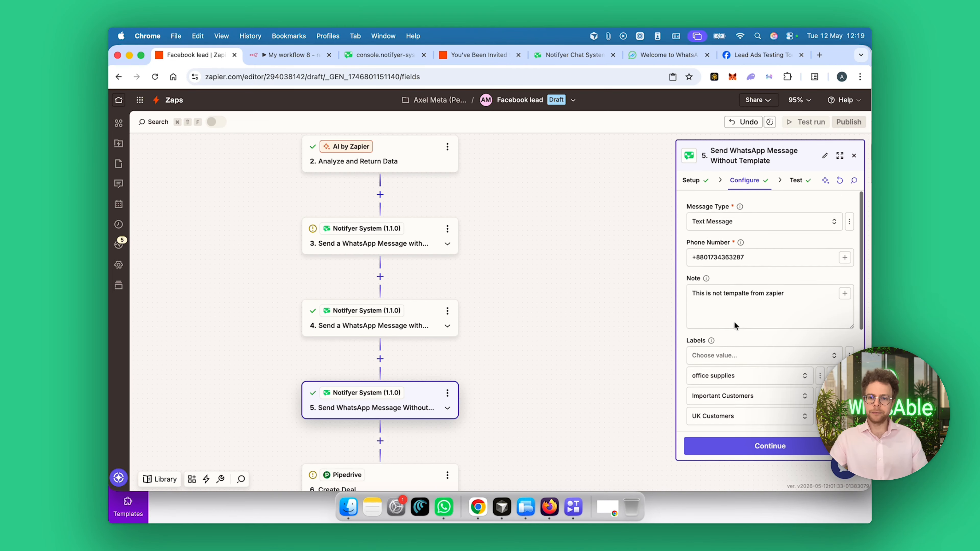
pyautogui.scroll(-5, 734, 321)
pyautogui.scroll(5, 734, 322)
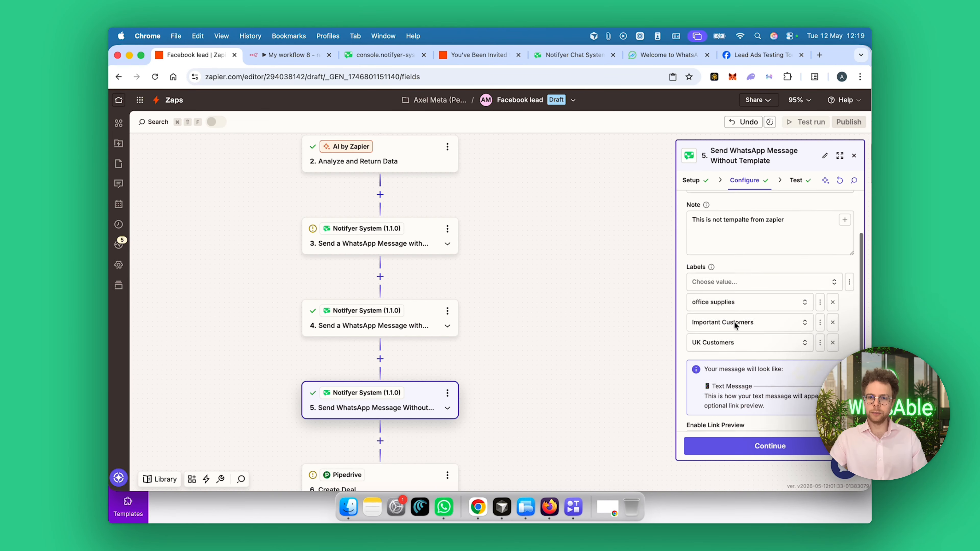
pyautogui.click(688, 183)
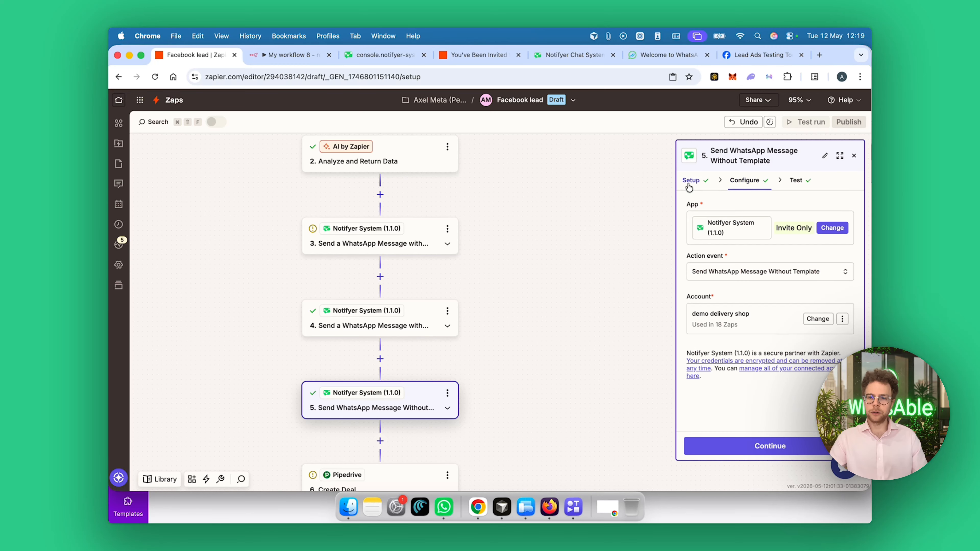
pyautogui.click(741, 283)
pyautogui.click(628, 328)
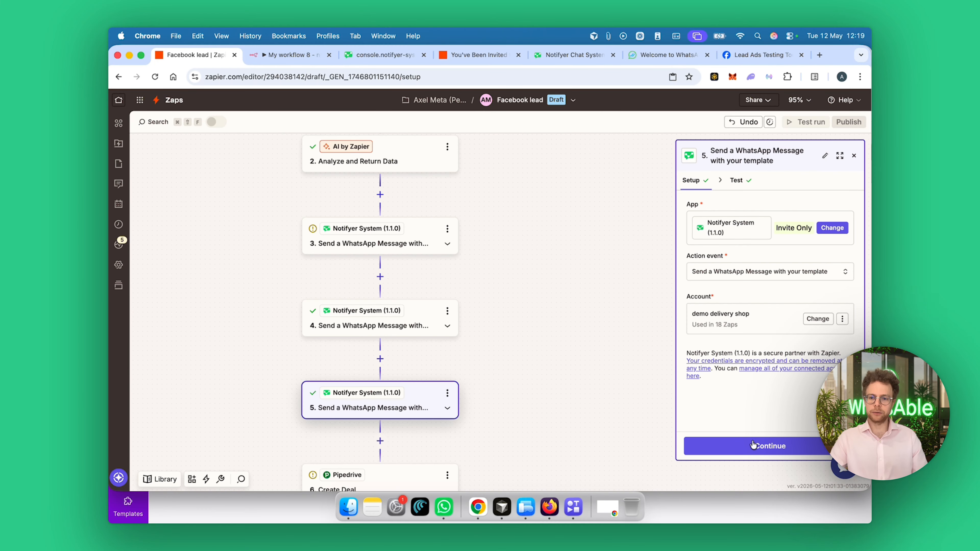
# - Proceed to step 5's template configuration and browse the message template list without choosing
pyautogui.click(758, 447)
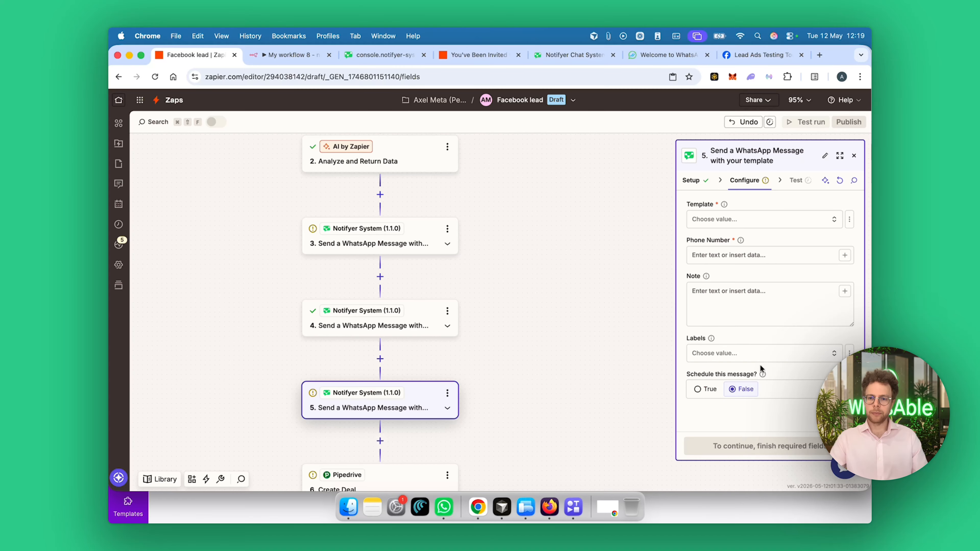
pyautogui.click(764, 219)
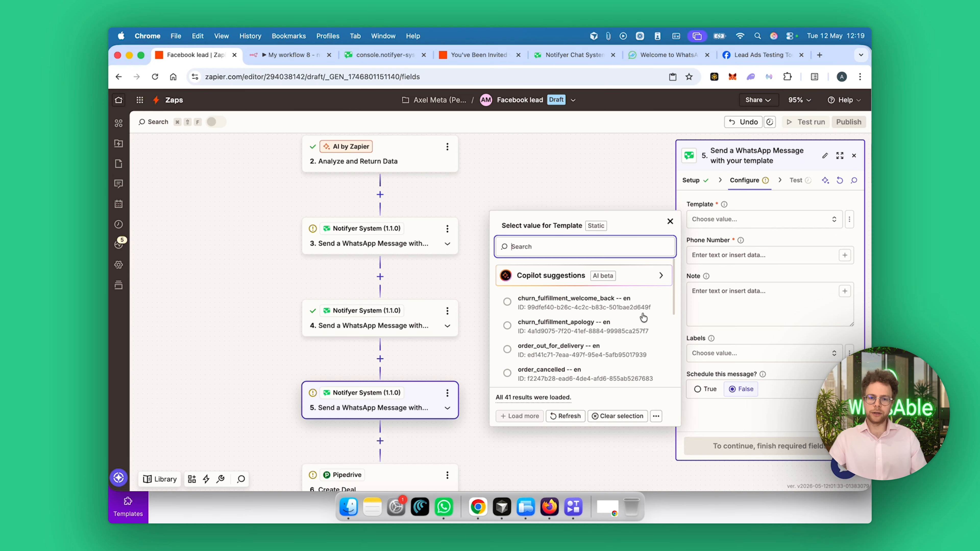
pyautogui.scroll(-2, 622, 377)
pyautogui.scroll(-3, 619, 358)
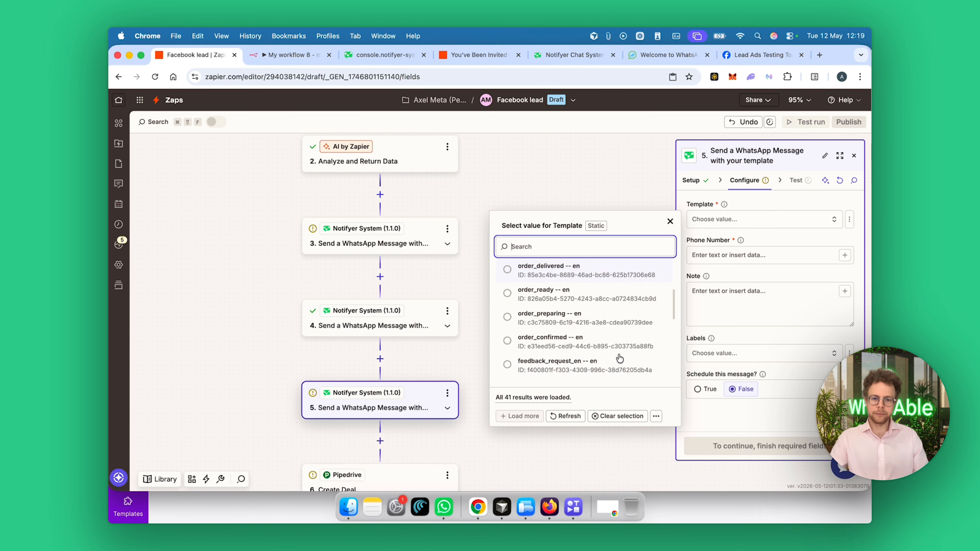
pyautogui.click(728, 338)
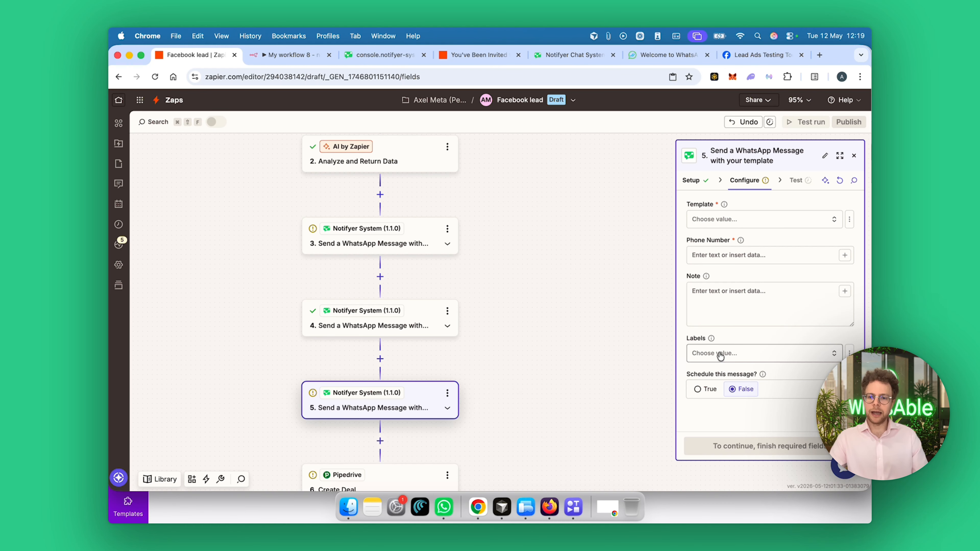
# - Schedule step 5's message for 'in 10d' with timezone Europe/Amsterdam
pyautogui.click(701, 389)
pyautogui.scroll(-5, 766, 385)
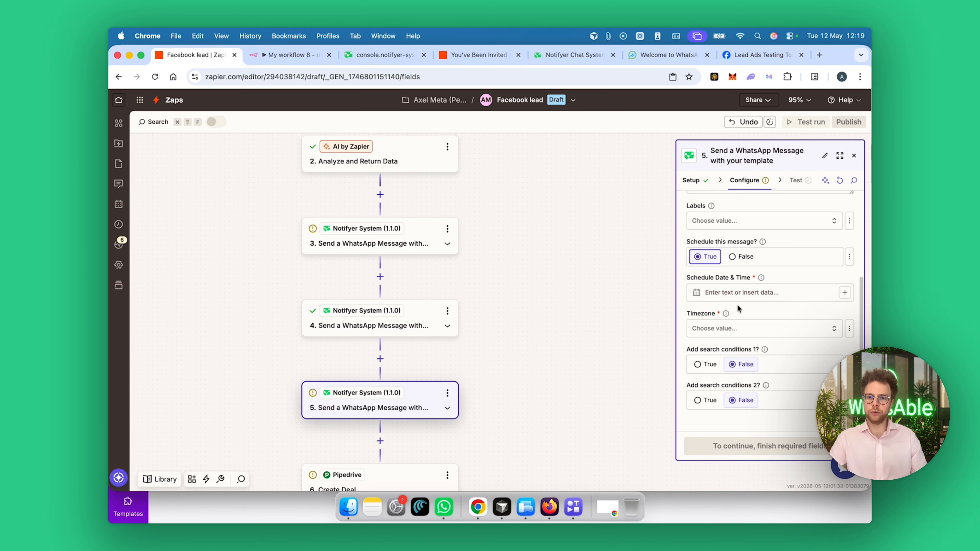
pyautogui.click(732, 293)
pyautogui.write('in 10')
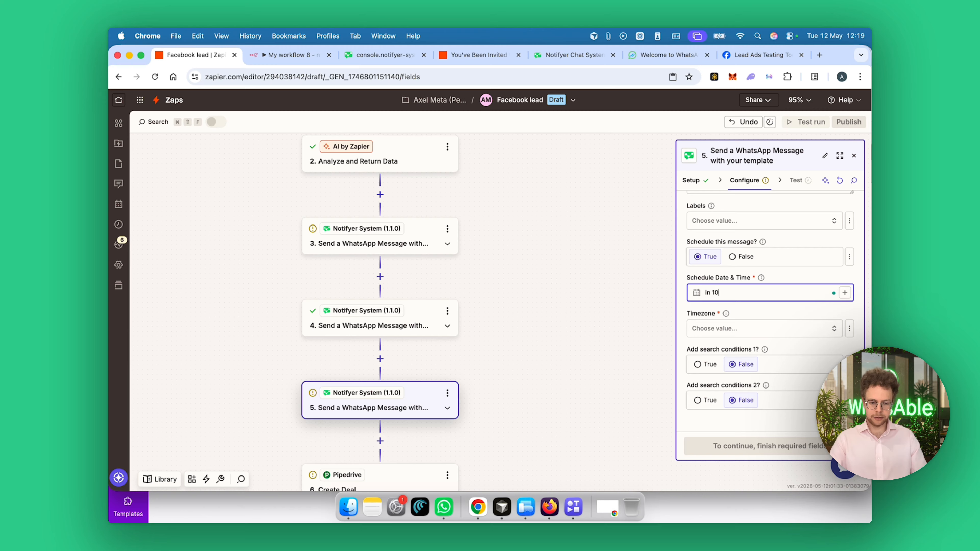
pyautogui.write('d')
pyautogui.click(756, 328)
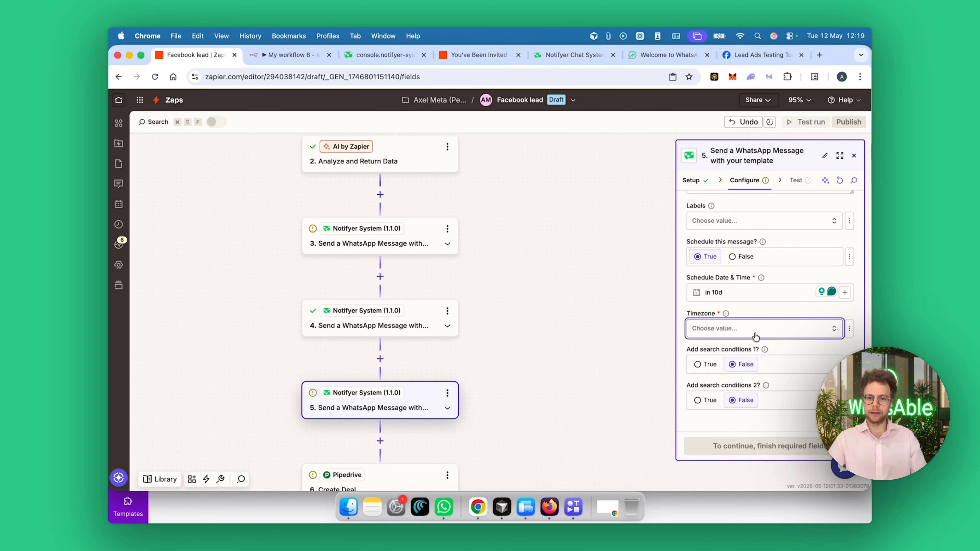
pyautogui.write('Amsterdam')
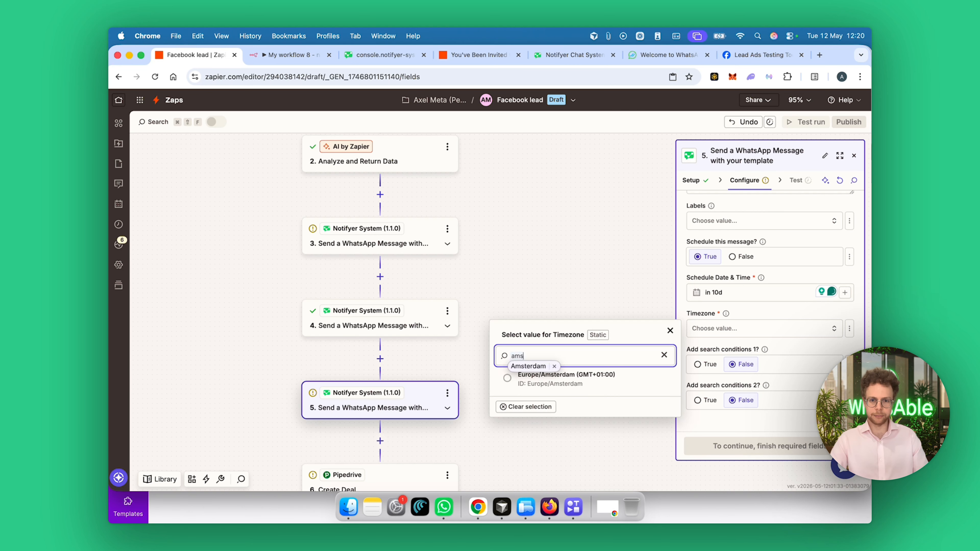
pyautogui.click(579, 373)
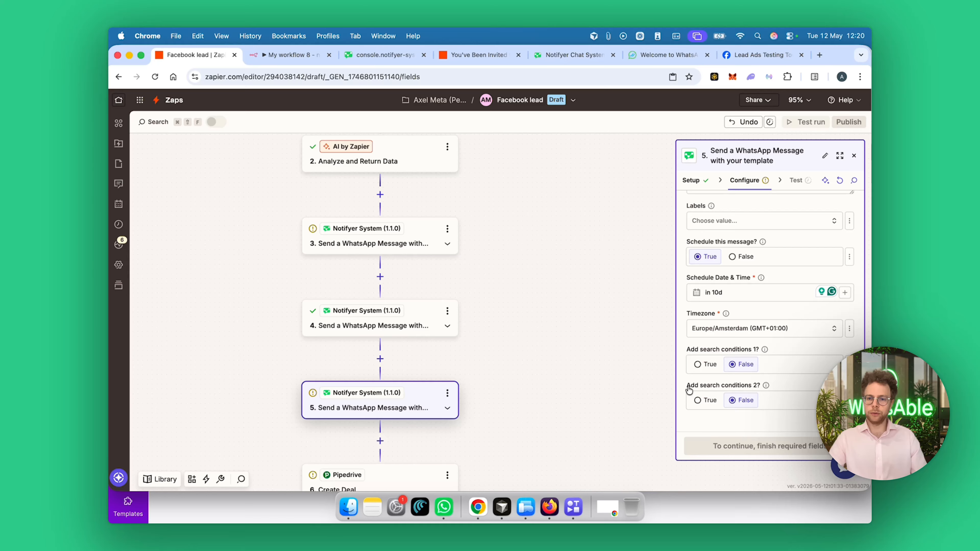
# - Add search condition 2: Last Message from User, operator Does Not Exist
pyautogui.moveTo(689, 386); pyautogui.dragTo(749, 386)
pyautogui.click(706, 401)
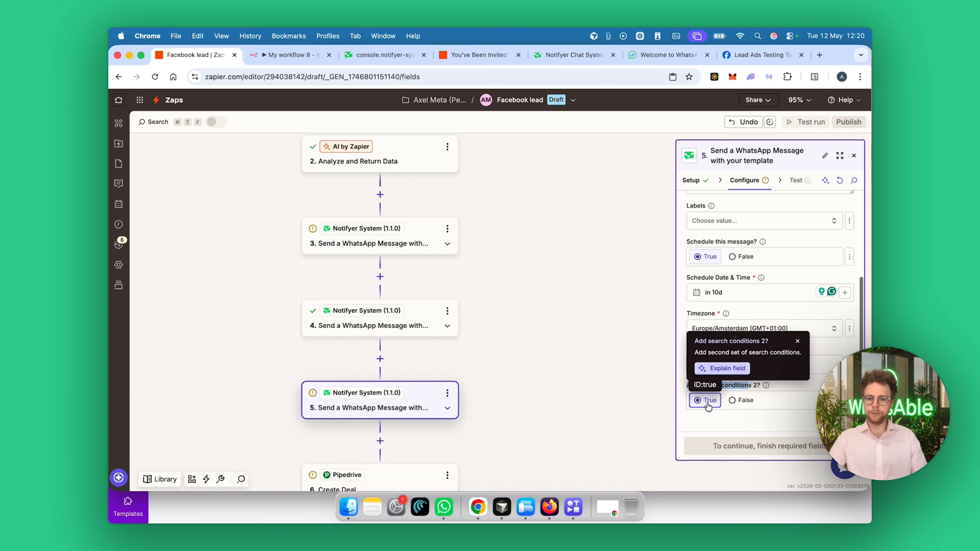
pyautogui.click(797, 341)
pyautogui.scroll(-5, 770, 320)
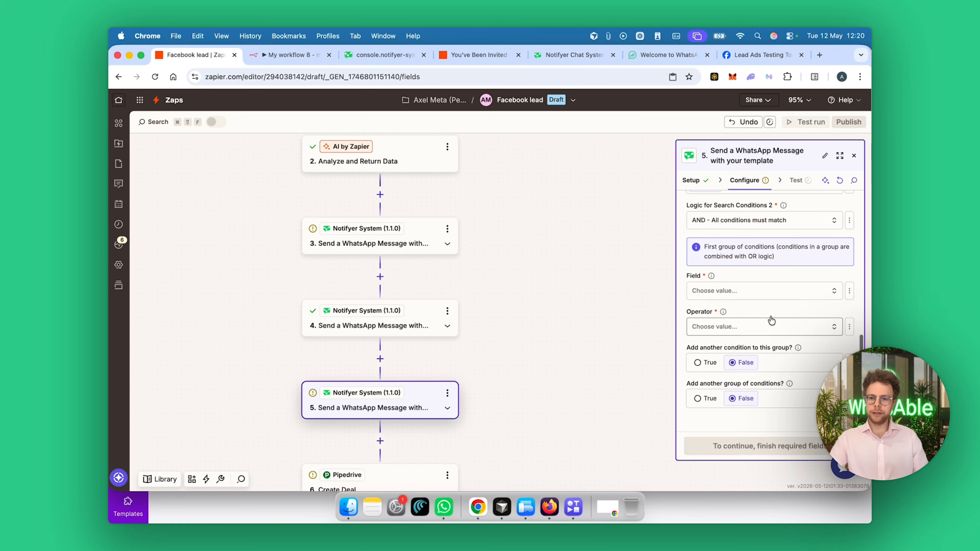
pyautogui.click(767, 291)
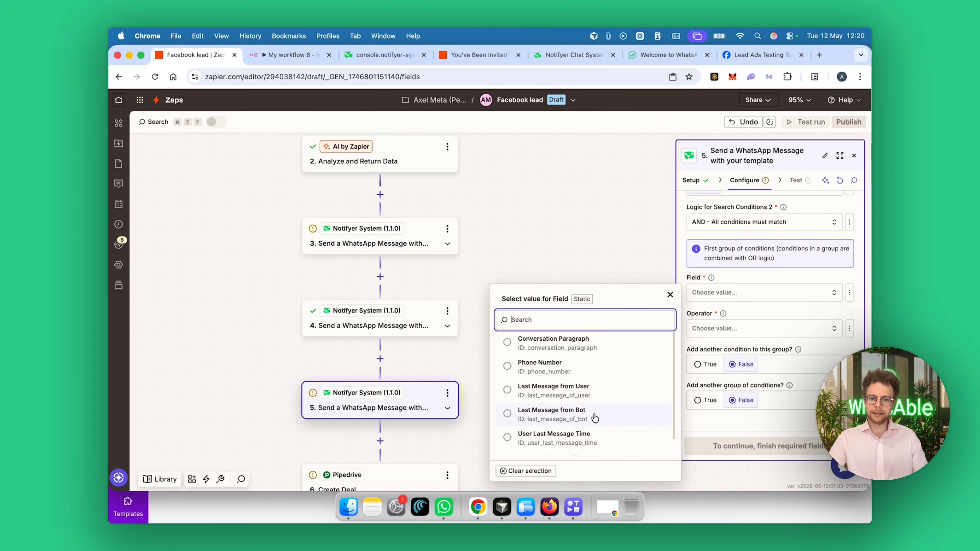
pyautogui.click(594, 391)
pyautogui.click(758, 335)
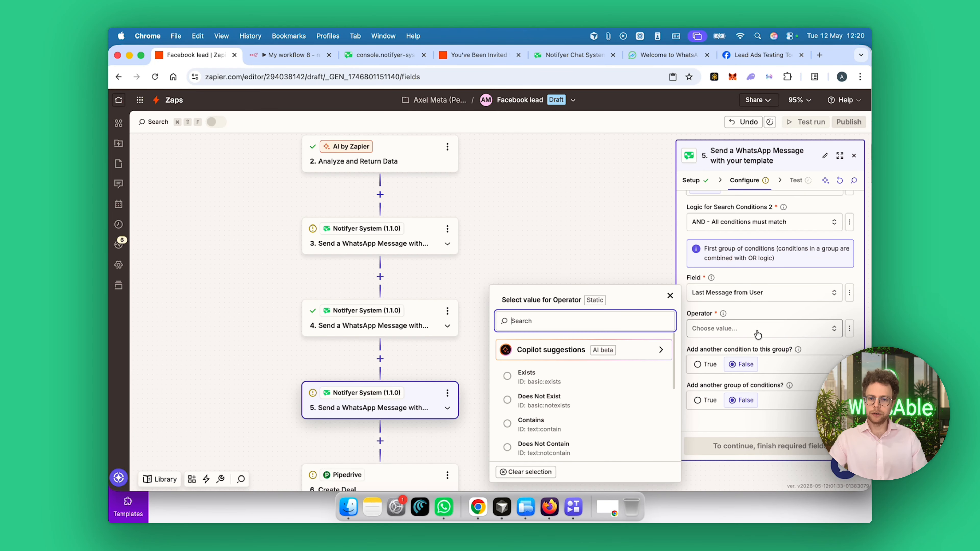
pyautogui.click(595, 405)
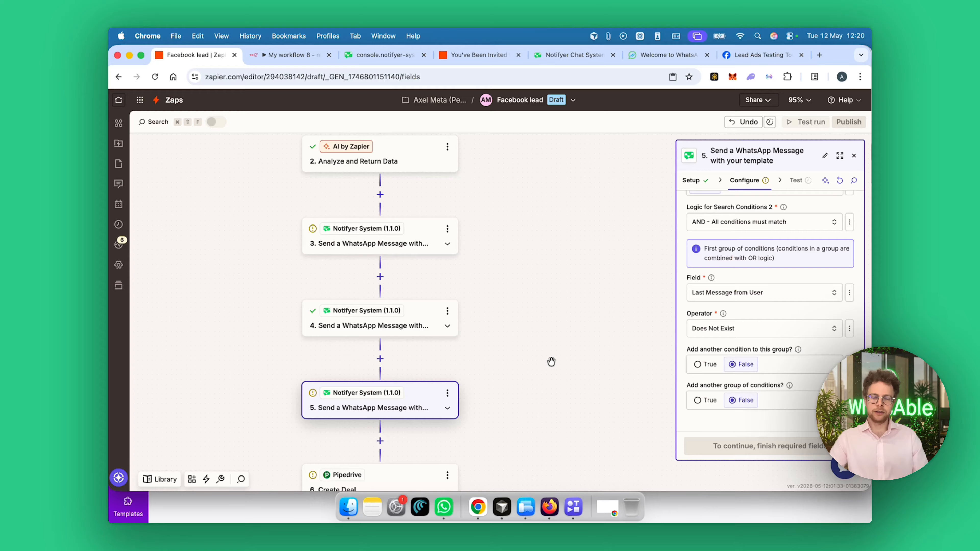
pyautogui.scroll(5, 752, 350)
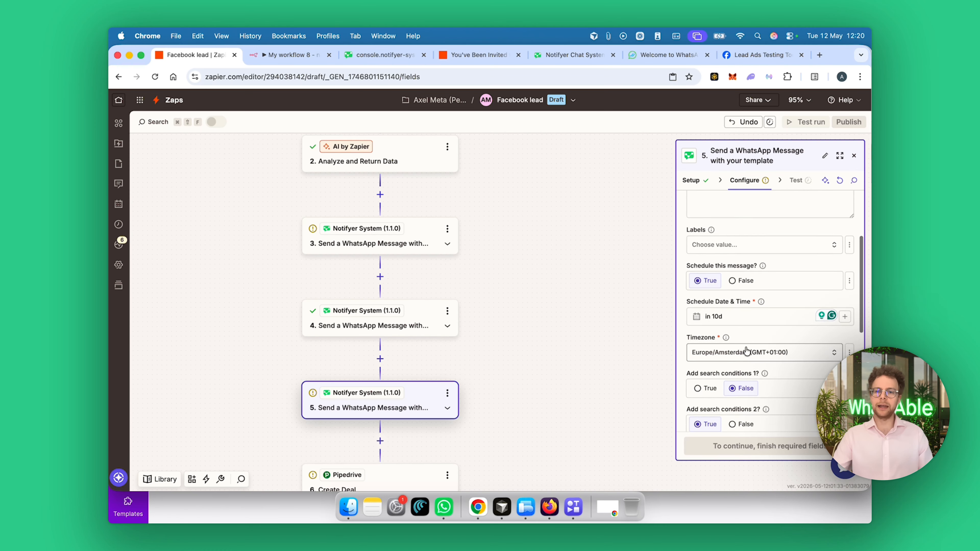
pyautogui.scroll(2, 746, 351)
pyautogui.scroll(-2, 488, 379)
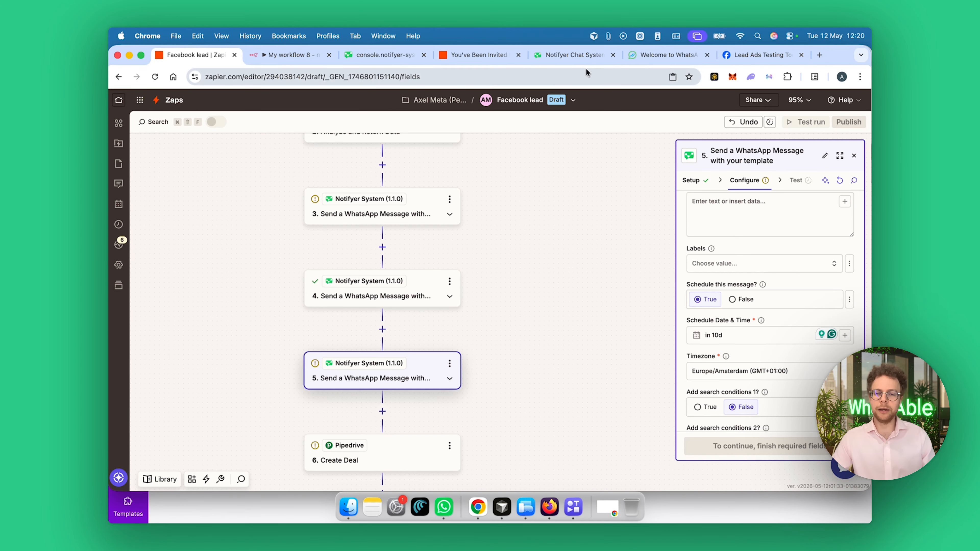
# - Navigate to the Pipedrive Whatsapp Deal and launch Live Chat from the WhatsAble Integration panel
pyautogui.click(736, 60)
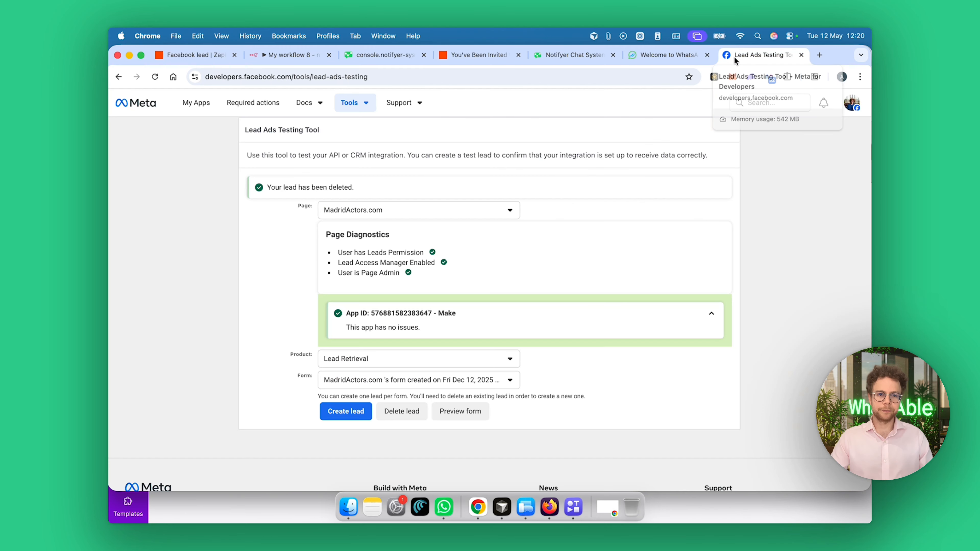
pyautogui.click(584, 78)
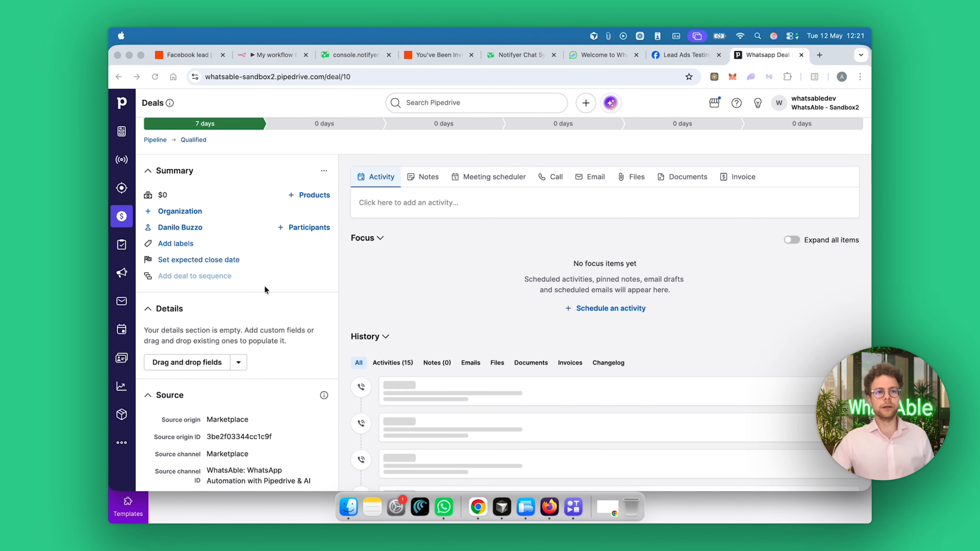
pyautogui.scroll(-5, 264, 288)
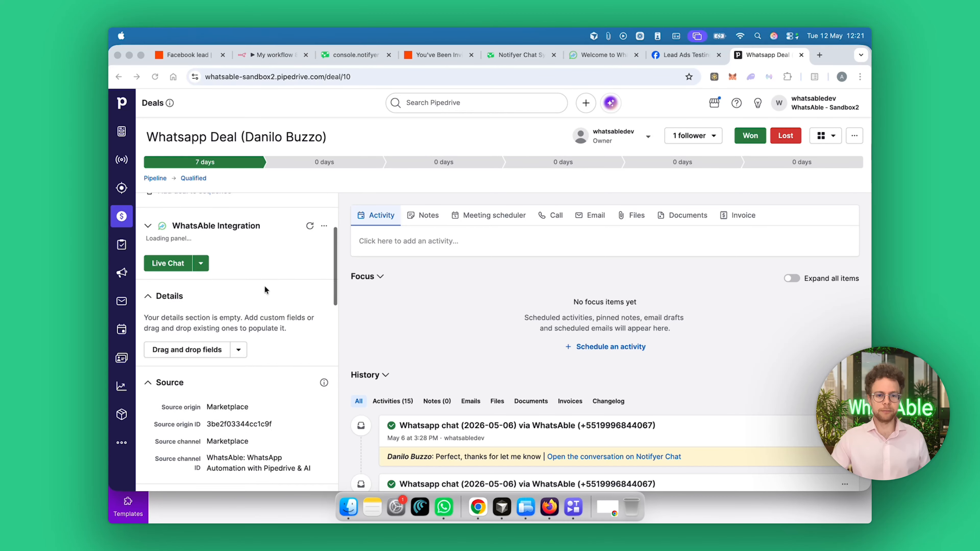
pyautogui.scroll(-3, 468, 350)
pyautogui.scroll(-1, 469, 350)
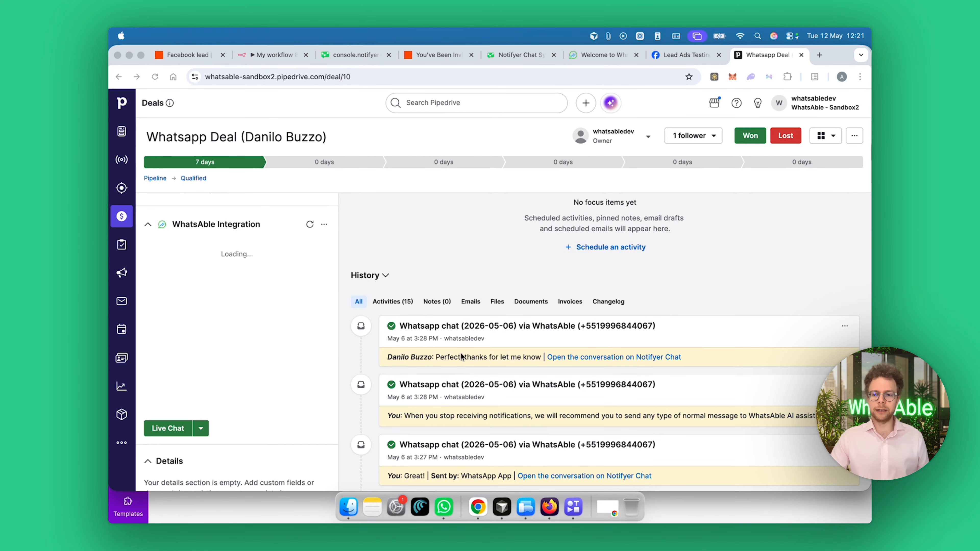
pyautogui.scroll(-3, 501, 372)
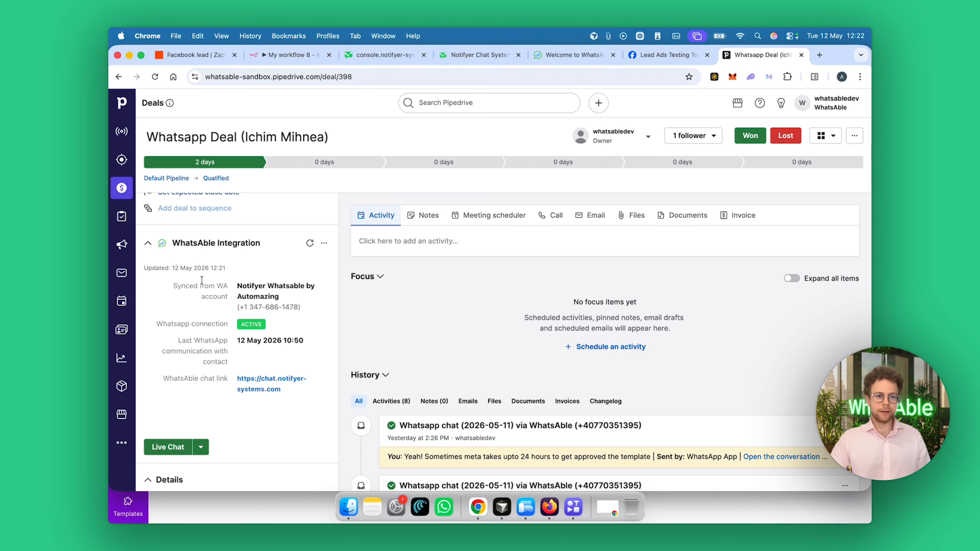
pyautogui.click(168, 448)
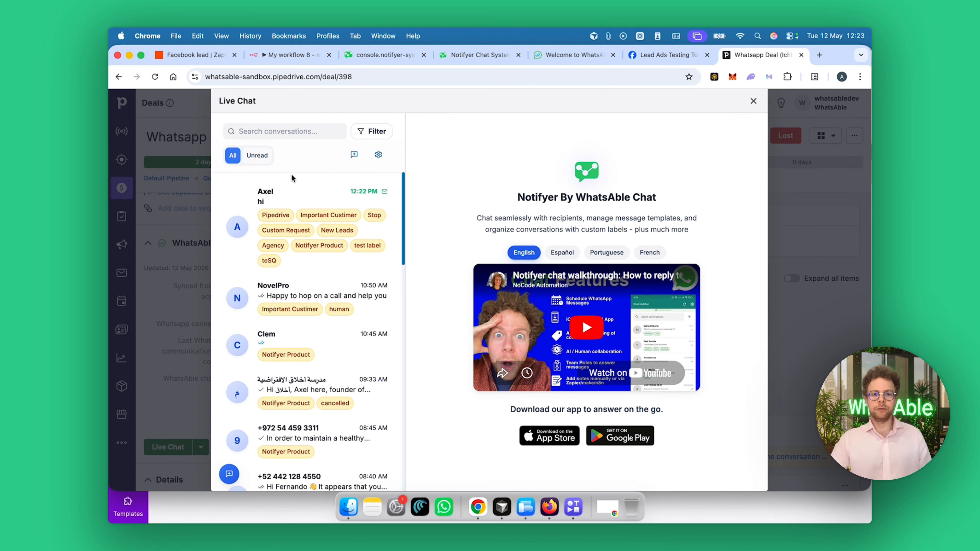
# - In the top conversation, send two test messages: a first name, then 'hello'
pyautogui.click(300, 194)
pyautogui.click(555, 473)
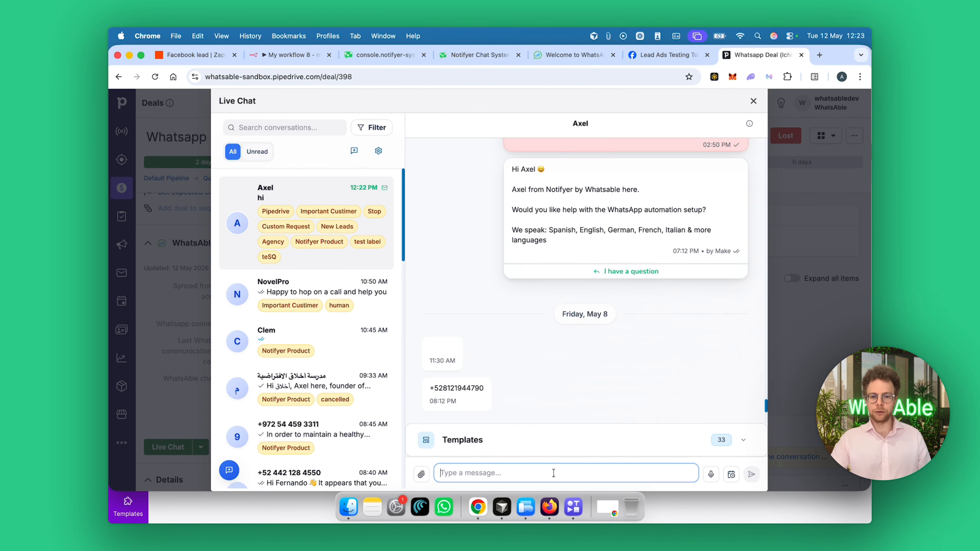
pyautogui.write('Axel')
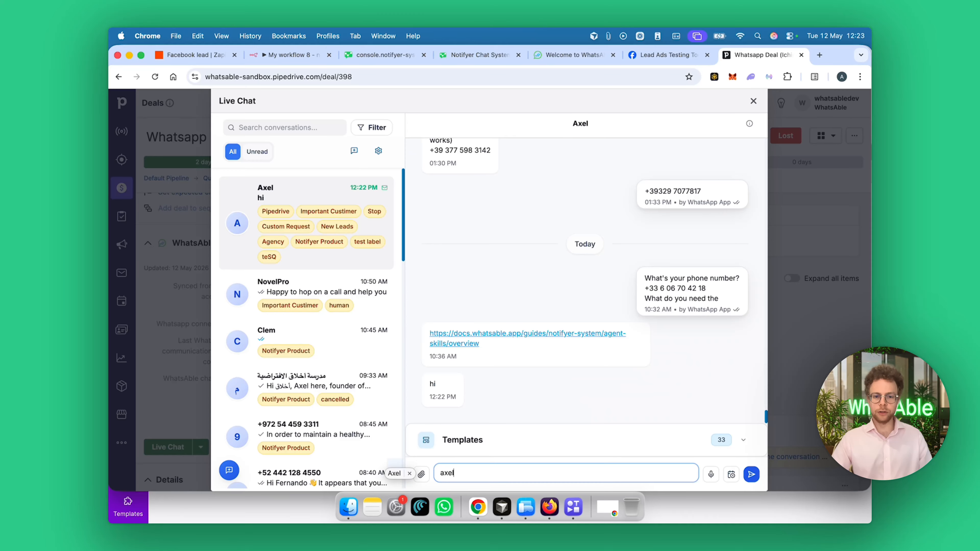
pyautogui.press('Return')
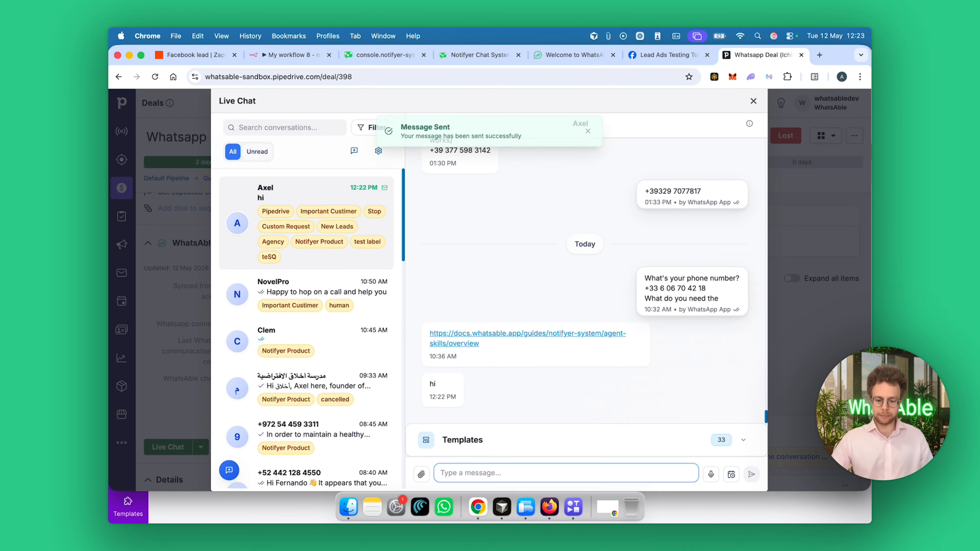
pyautogui.write('hello')
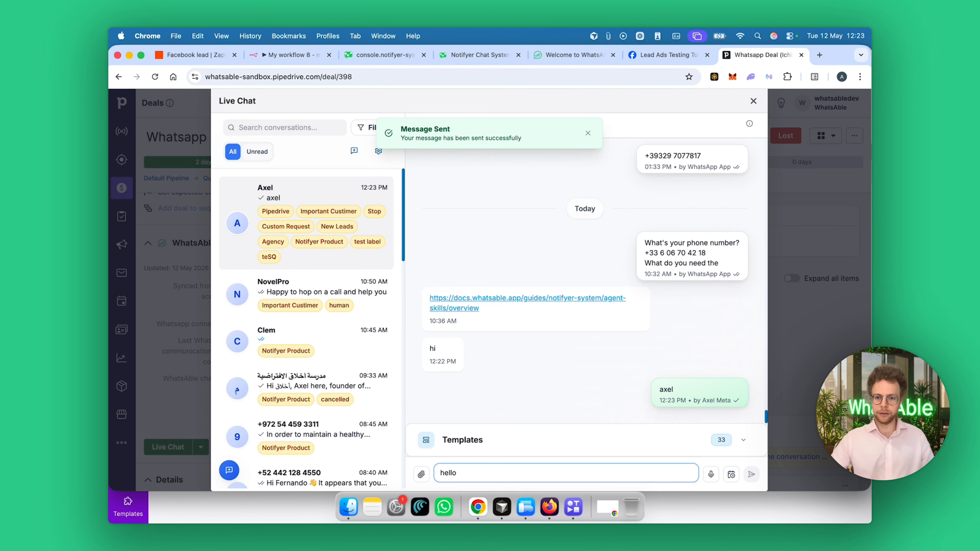
pyautogui.press('Return')
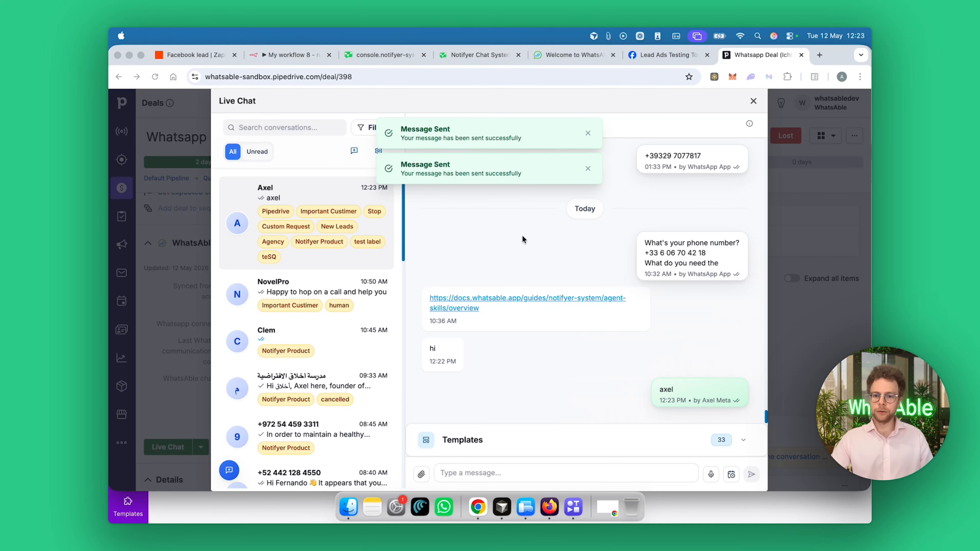
# - Highlight the sender name on the sent message, then return to the Facebook lead zap
pyautogui.click(716, 364)
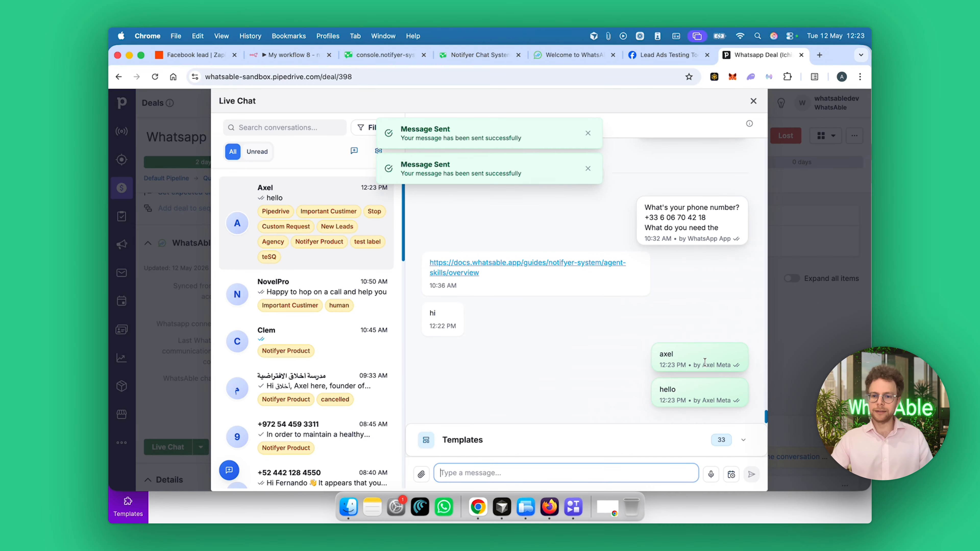
pyautogui.moveTo(706, 365); pyautogui.dragTo(727, 364)
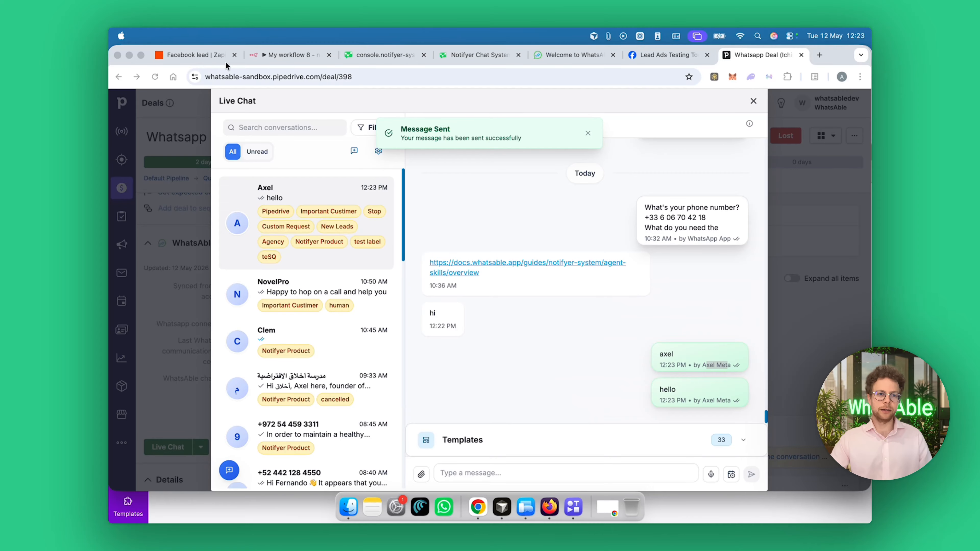
pyautogui.click(193, 55)
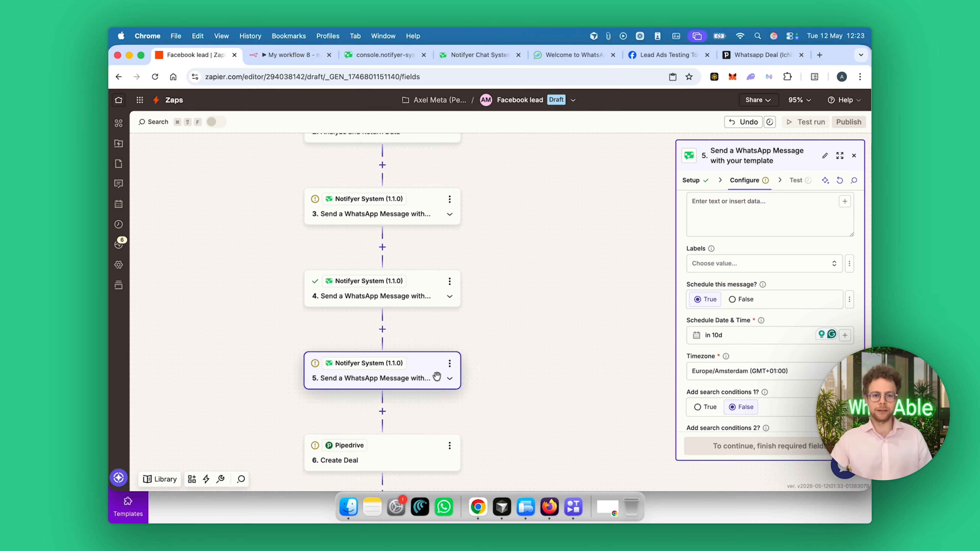
# - Pan and zoom the canvas to show all six steps from New Lead to Create Deal
pyautogui.moveTo(483, 271); pyautogui.dragTo(453, 391)
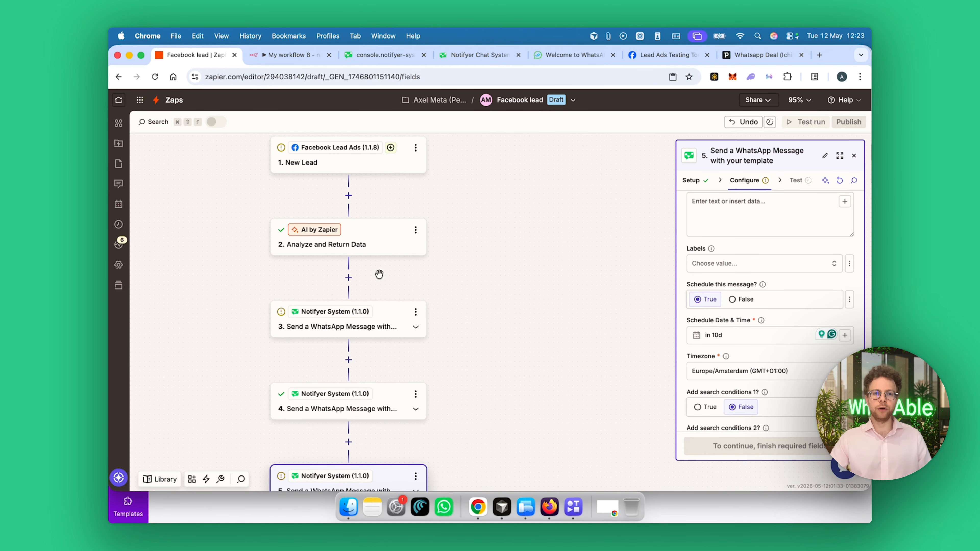
pyautogui.scroll(-5, 379, 273)
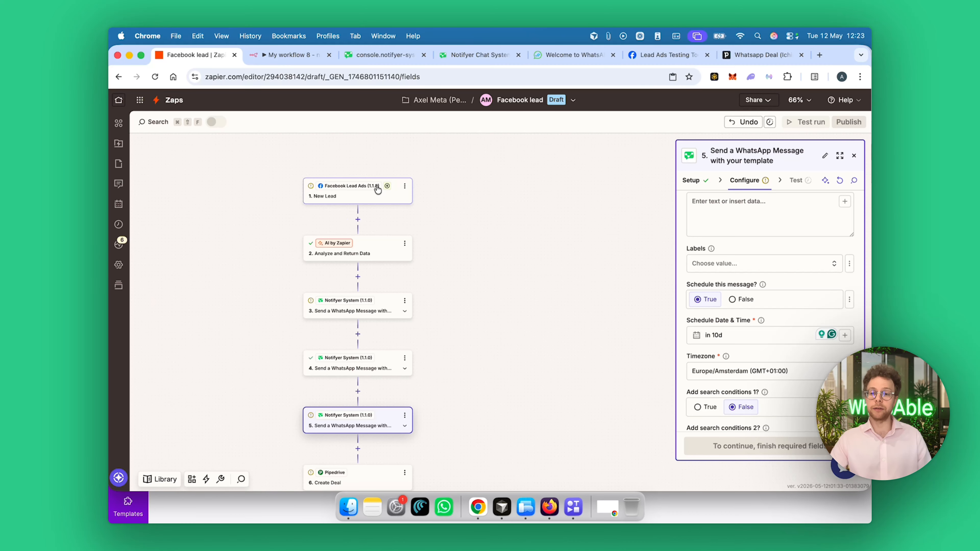
pyautogui.moveTo(459, 208); pyautogui.dragTo(431, 161)
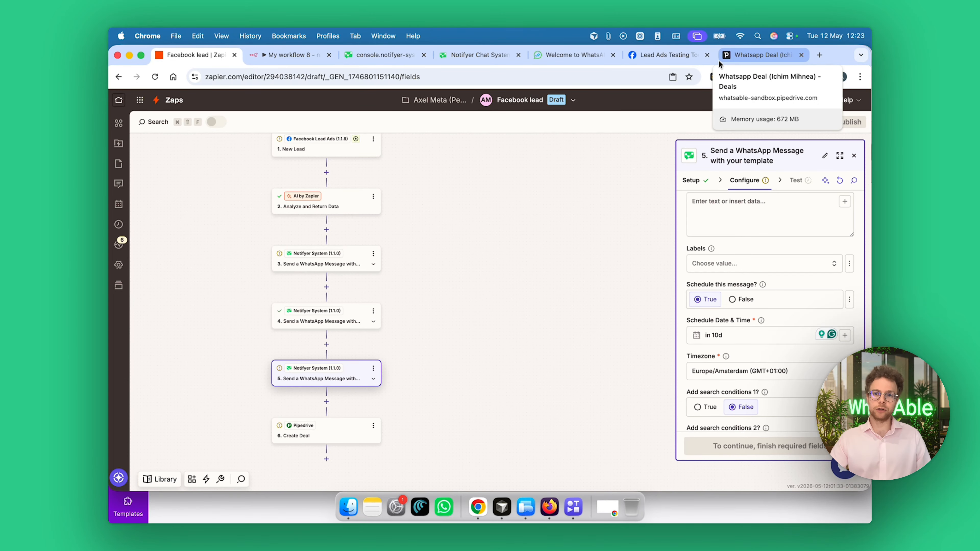
# - Close the Pipedrive live chat and, back in Zapier, keep step 5's message scheduled (True)
pyautogui.click(792, 56)
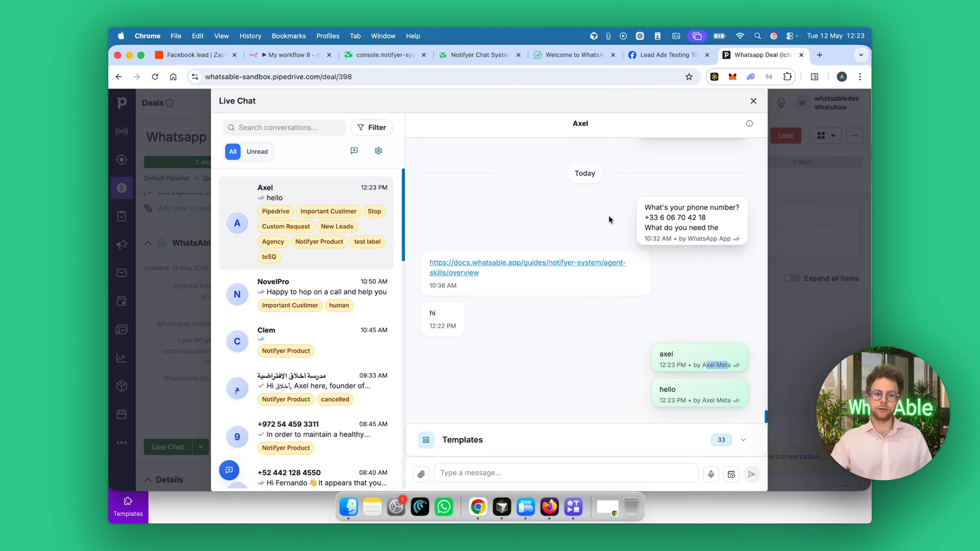
pyautogui.click(753, 101)
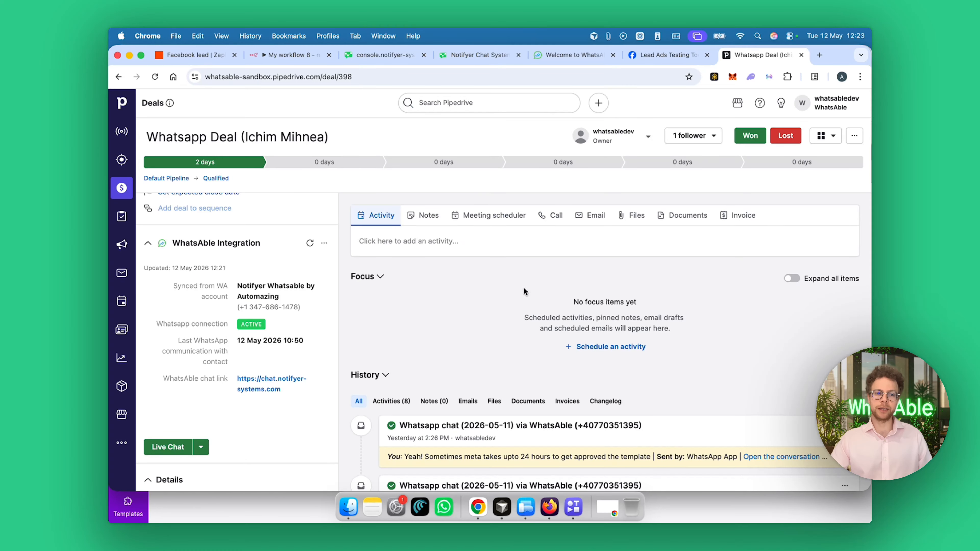
pyautogui.click(209, 59)
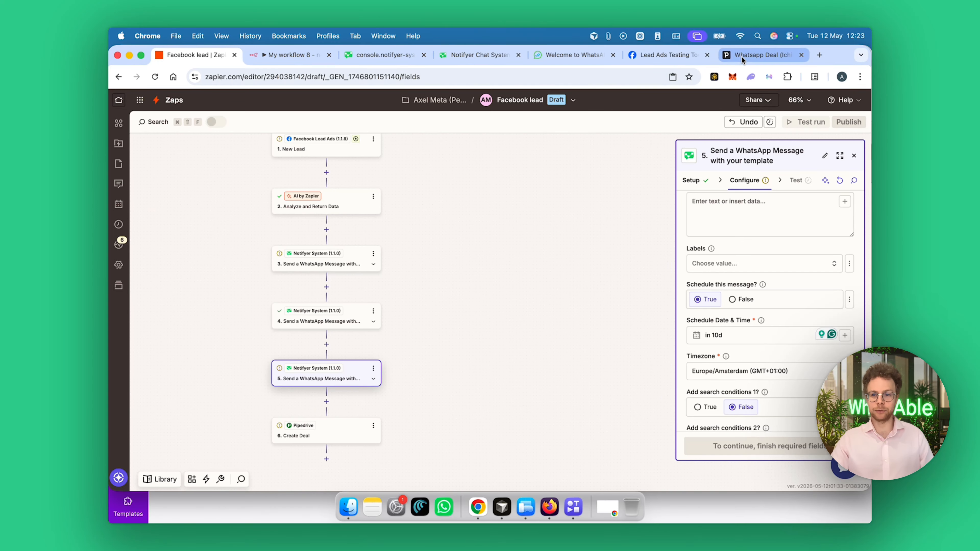
pyautogui.click(696, 300)
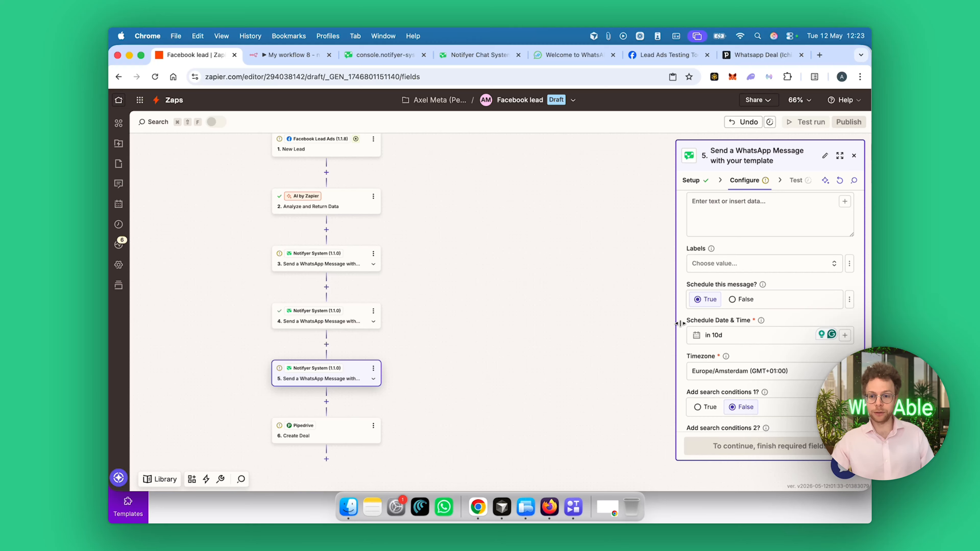